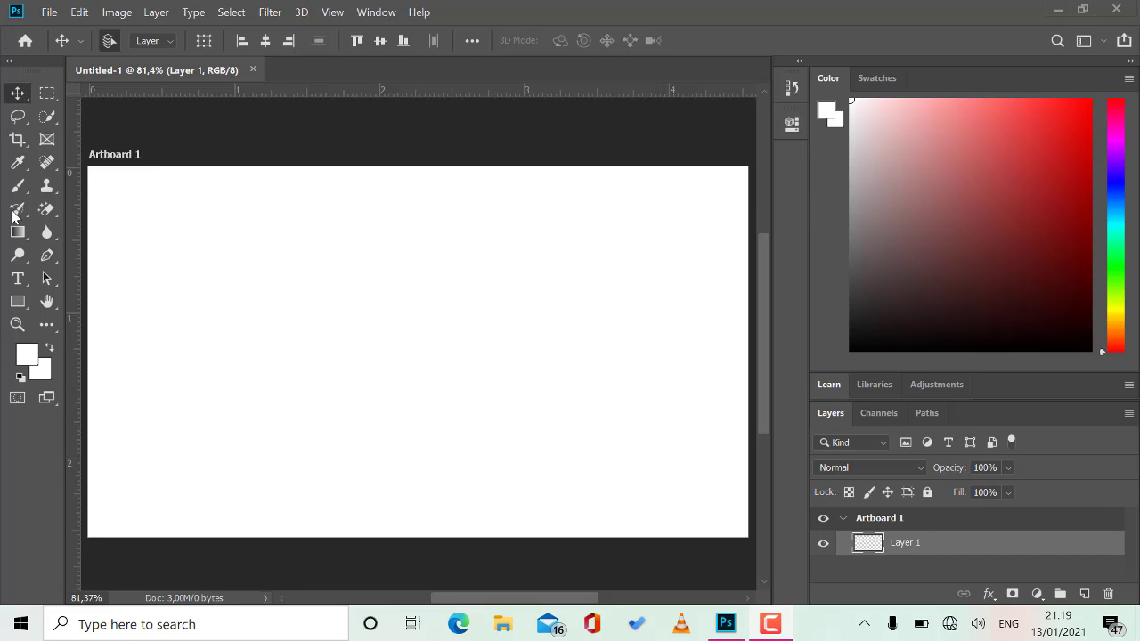
- Activate the Horizontal Type Tool
{"action": "left_click", "coordinate": [20, 281]}
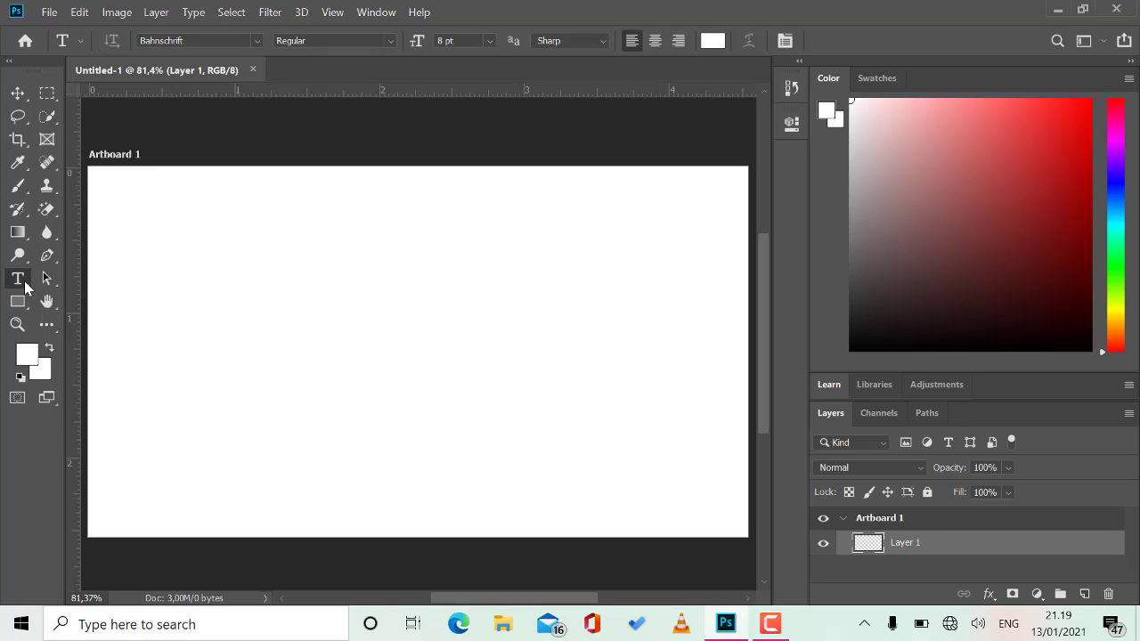
{"action": "right_click", "coordinate": [24, 280]}
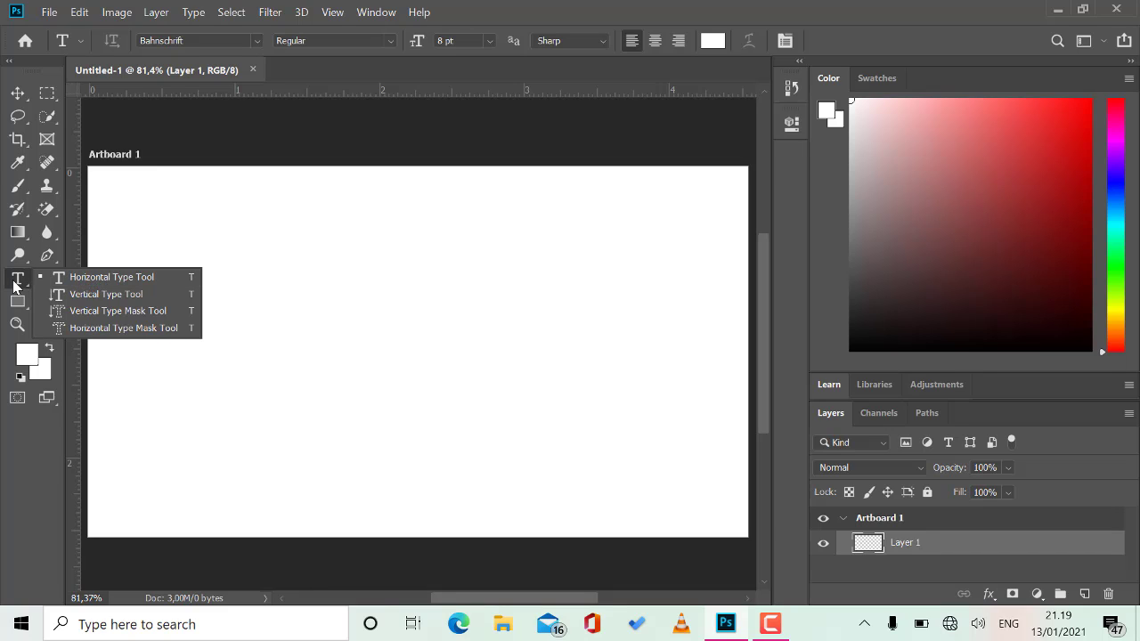
{"action": "left_click", "coordinate": [91, 273]}
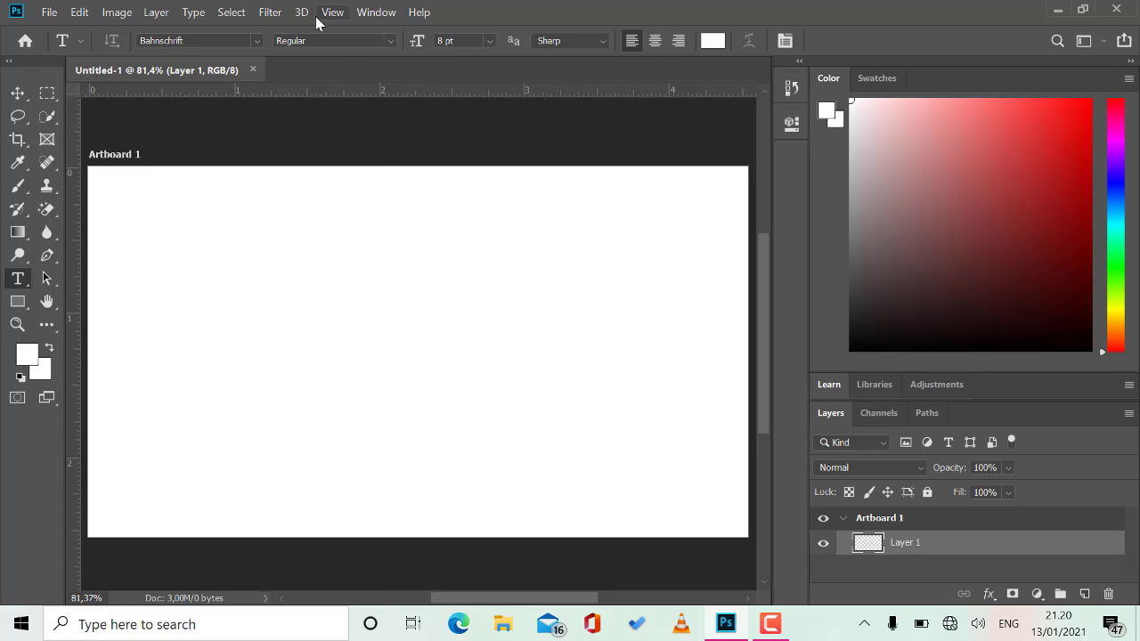
- Add the Paragraph and Character panels to the workspace and leave them collapsed
{"action": "left_click", "coordinate": [362, 13]}
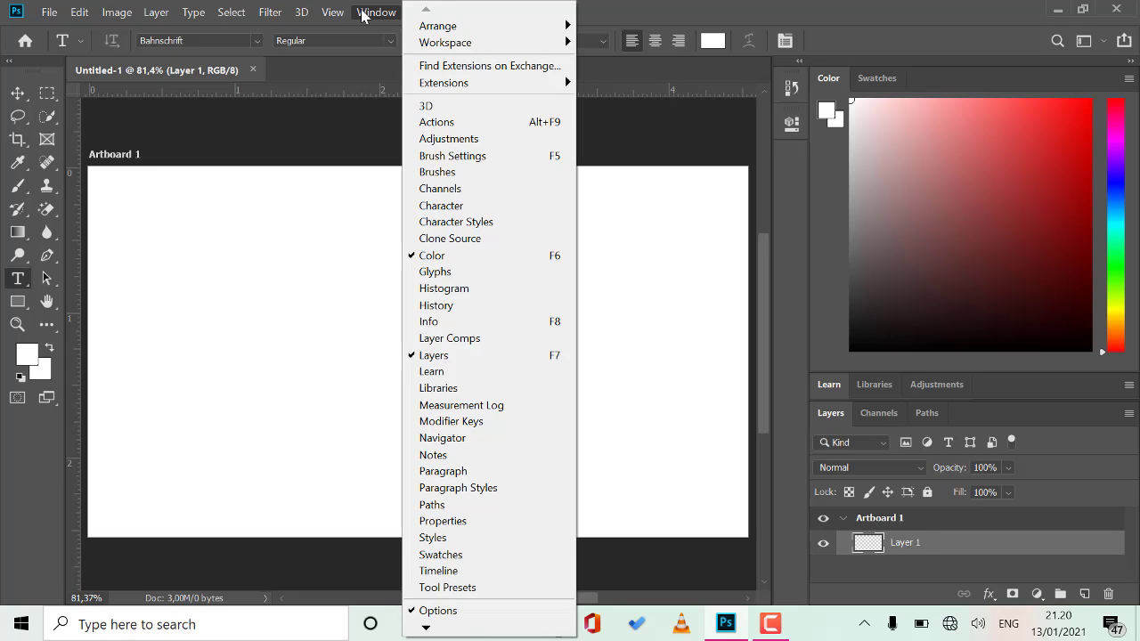
{"action": "left_click", "coordinate": [545, 473]}
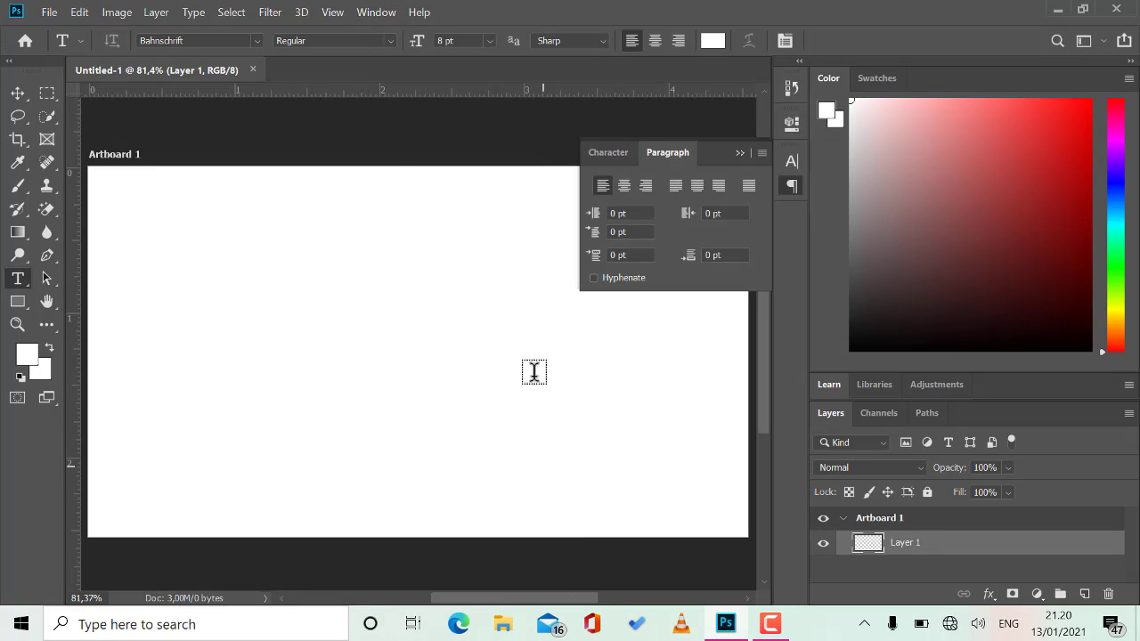
{"action": "left_click", "coordinate": [792, 187]}
{"action": "left_click", "coordinate": [792, 162]}
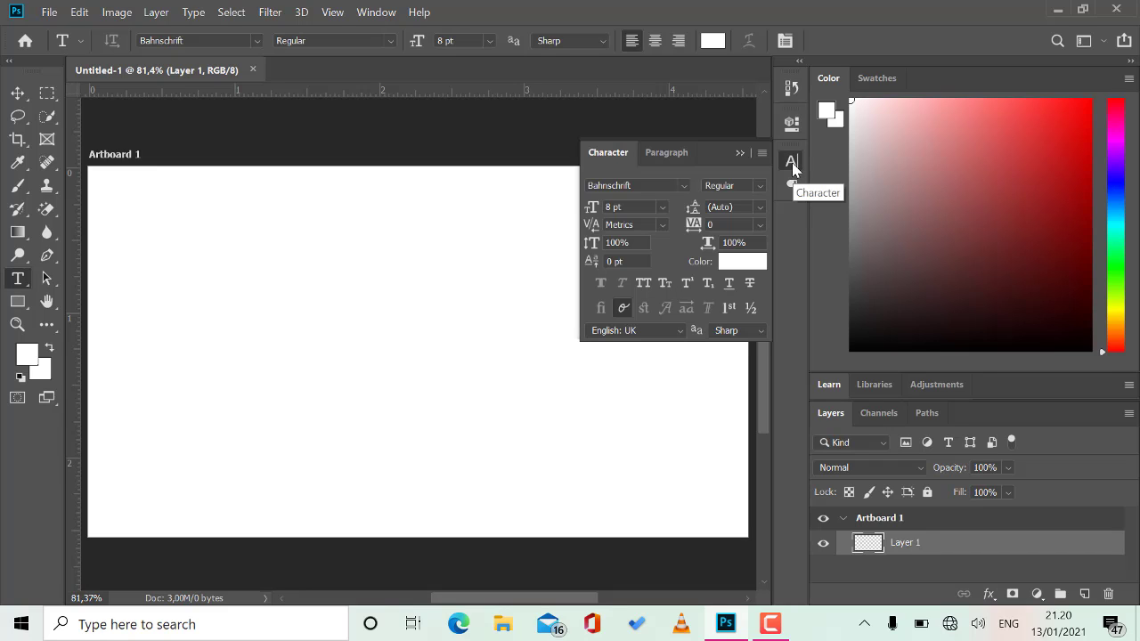
{"action": "left_click", "coordinate": [792, 183]}
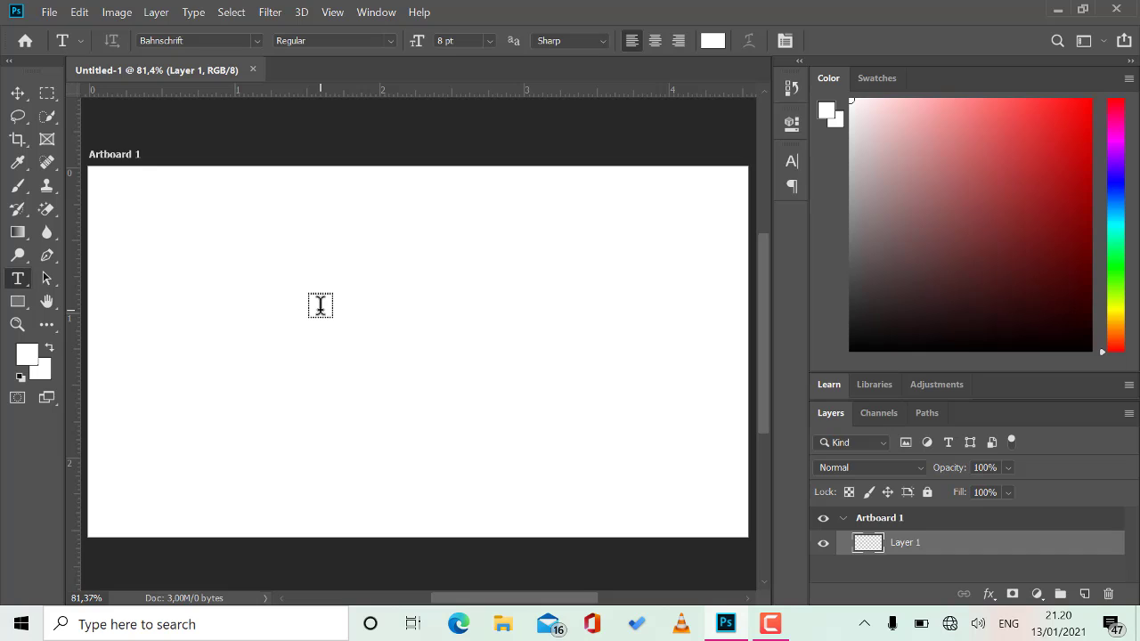
- Place a line of Lorem Ipsum placeholder text near the artboard's middle and colour it black (000000)
{"action": "left_click", "coordinate": [321, 306]}
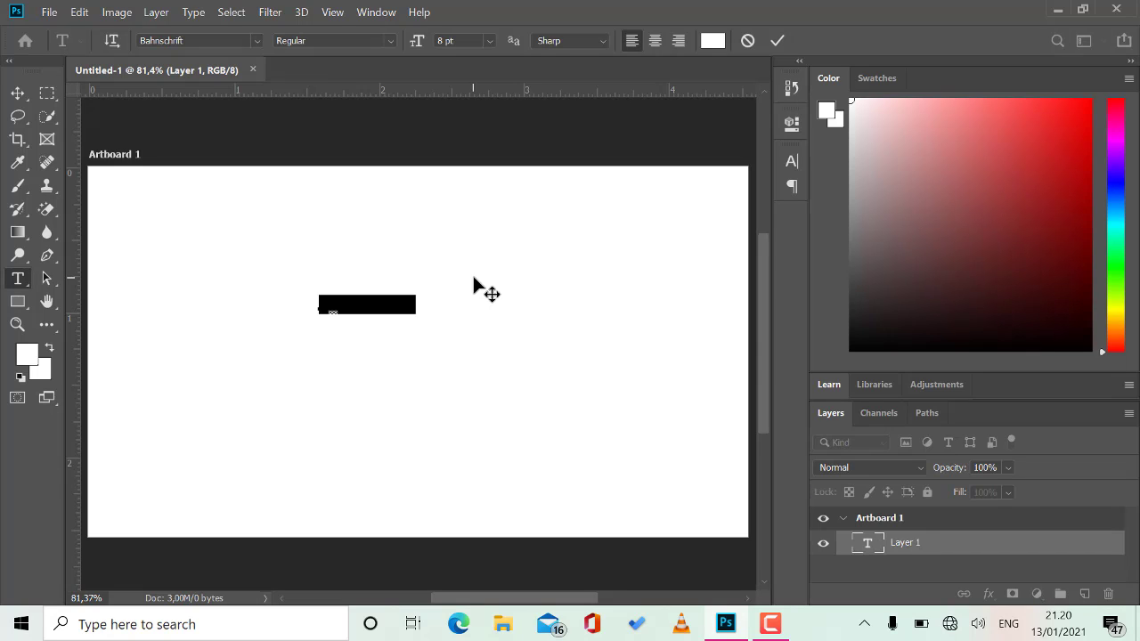
{"action": "left_click", "coordinate": [389, 303]}
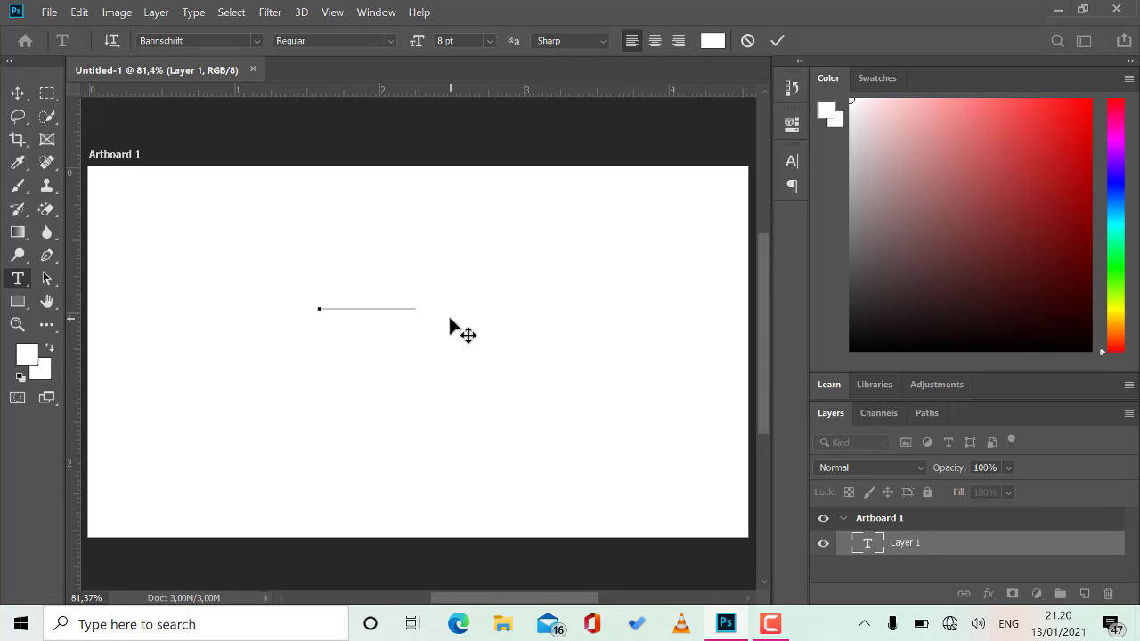
{"action": "key", "text": "ctrl+a"}
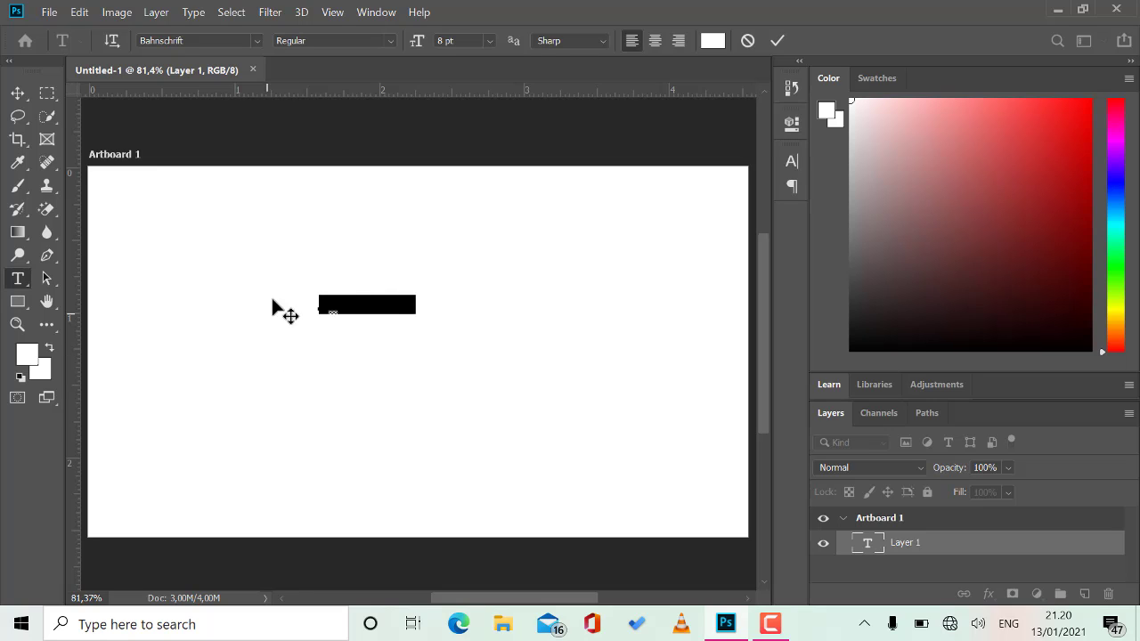
{"action": "left_click", "coordinate": [360, 301]}
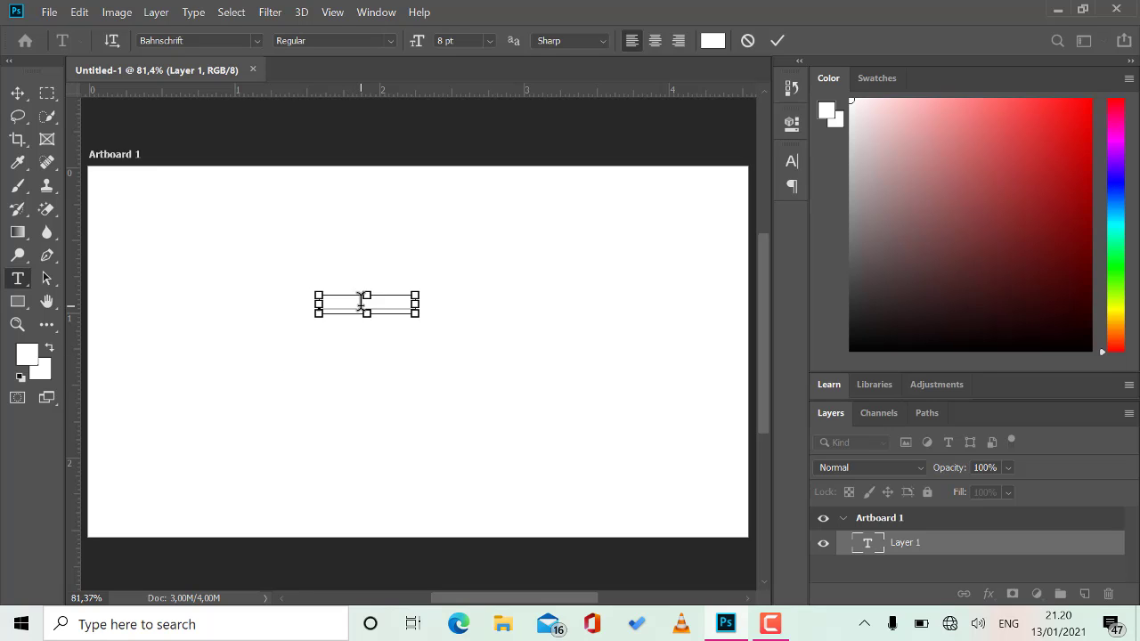
{"action": "key", "text": "ctrl+a"}
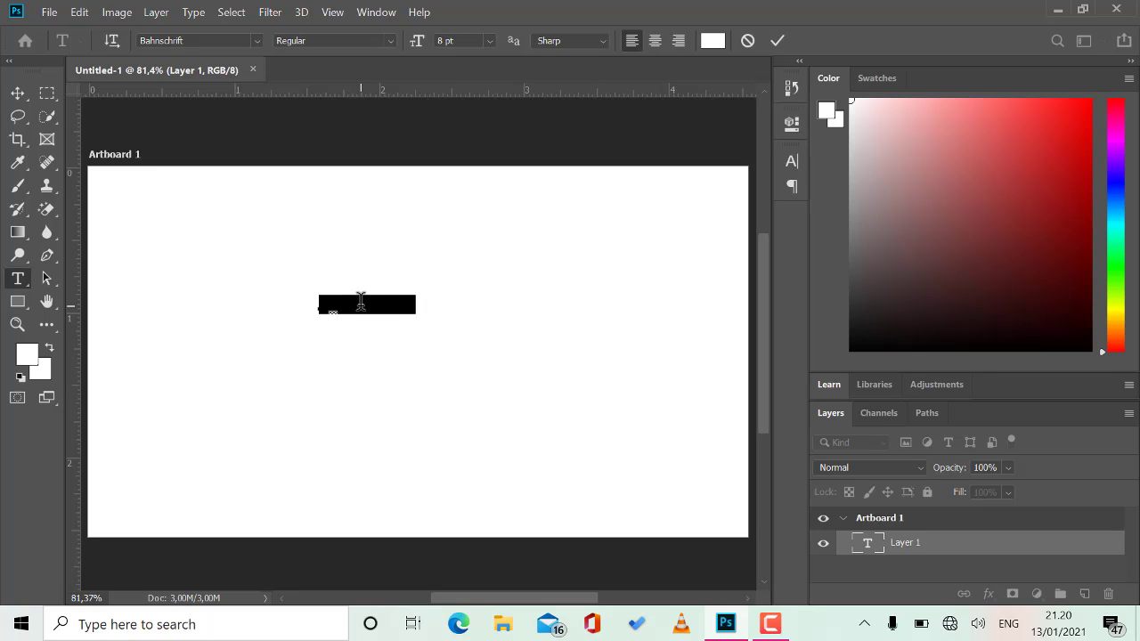
{"action": "left_click", "coordinate": [36, 359]}
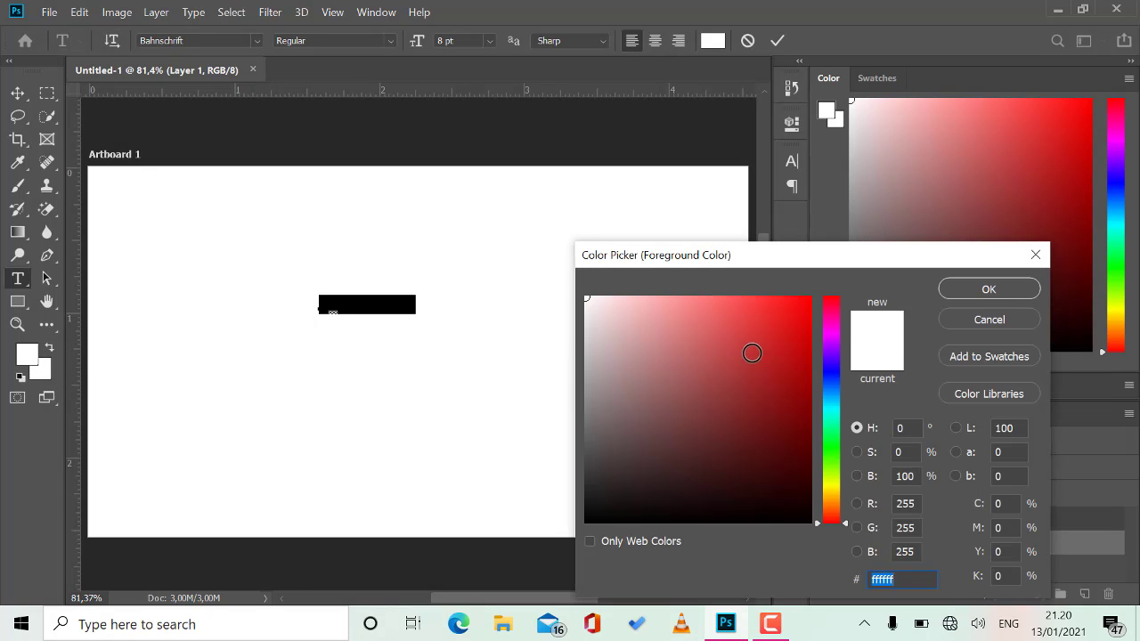
{"action": "left_click_drag", "start_coordinate": [751, 356], "coordinate": [539, 532]}
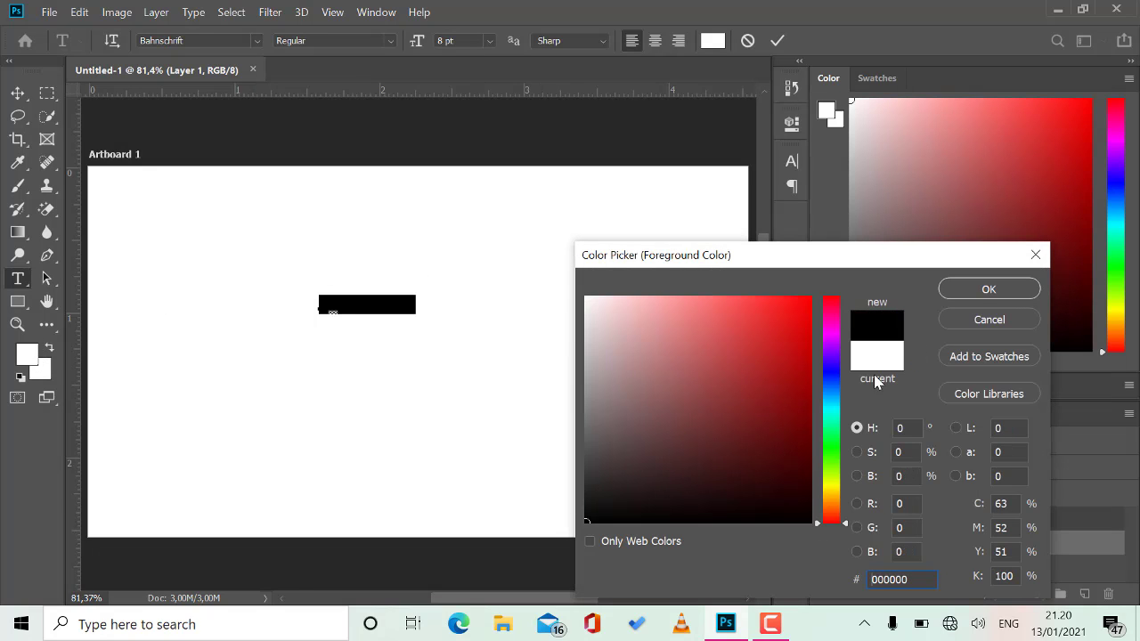
{"action": "left_click", "coordinate": [982, 292]}
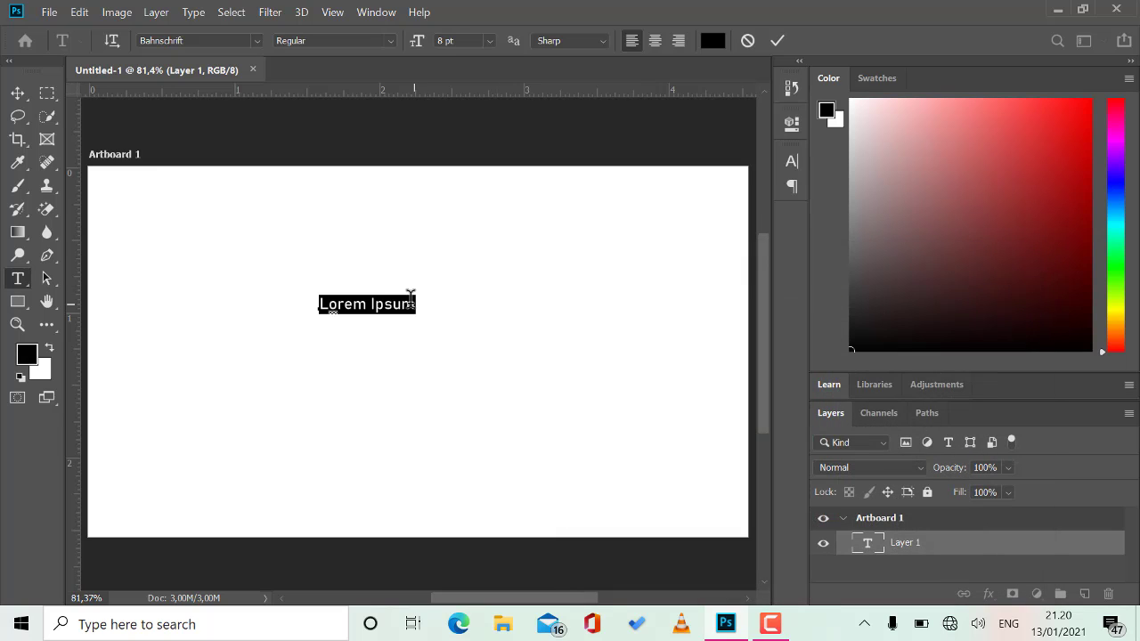
- Set the size of the whole placeholder text to 25 pt
{"action": "left_click", "coordinate": [412, 299]}
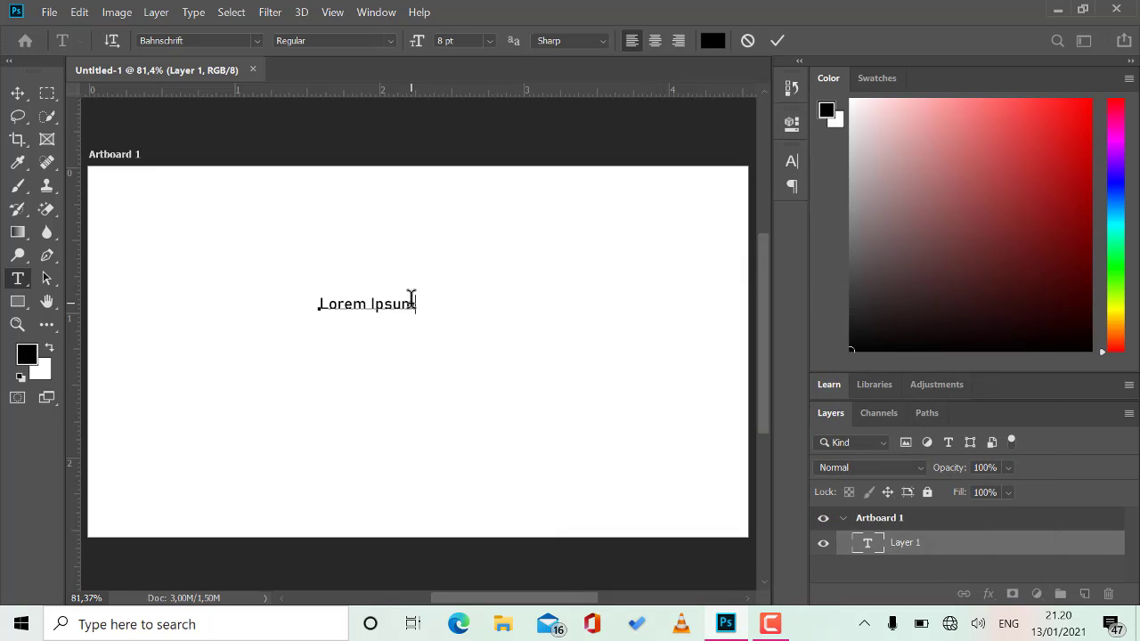
{"action": "key", "text": "ctrl+a"}
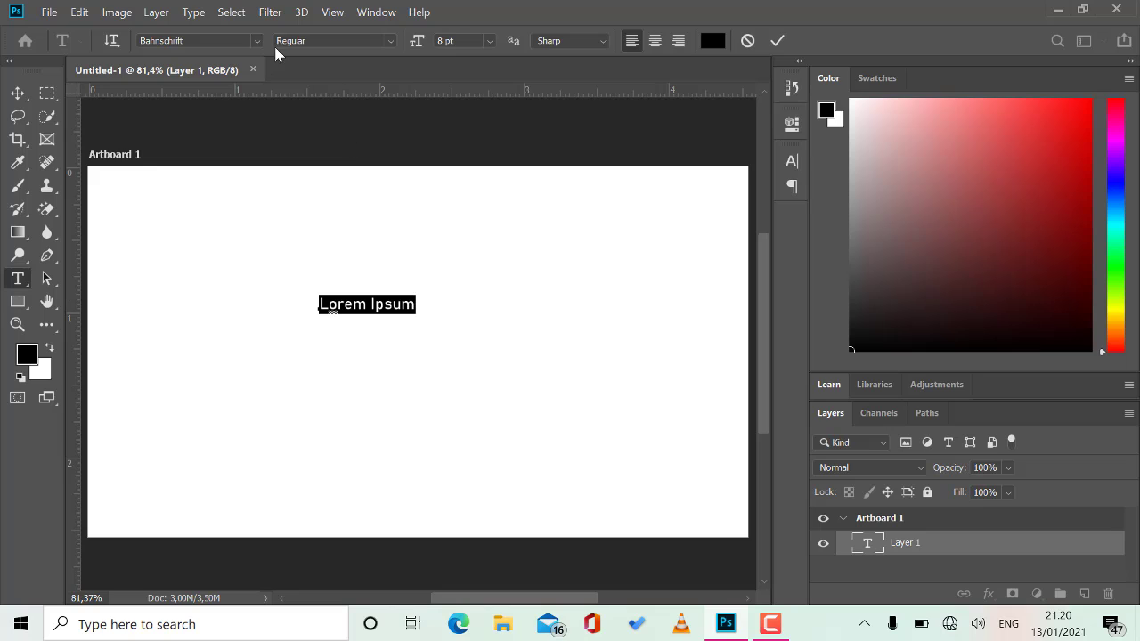
{"action": "left_click_drag", "start_coordinate": [418, 41], "coordinate": [437, 42]}
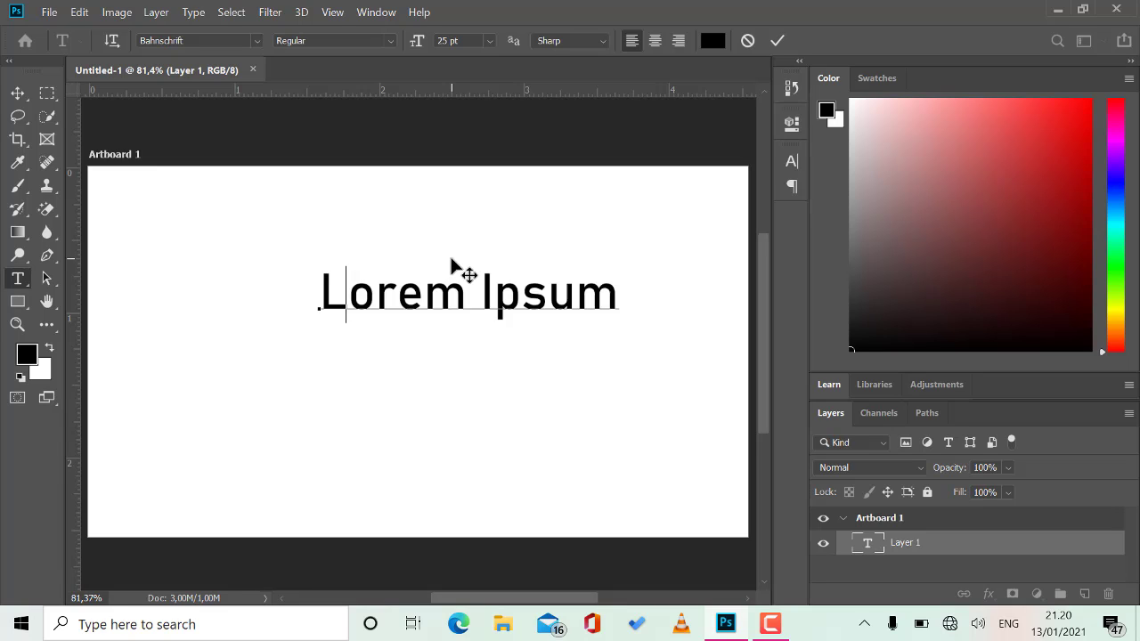
- Replace the placeholder text with "Adobe Photoshop" and move it left so it sits roughly centred across the artboard
{"action": "type", "text": "adobe"}
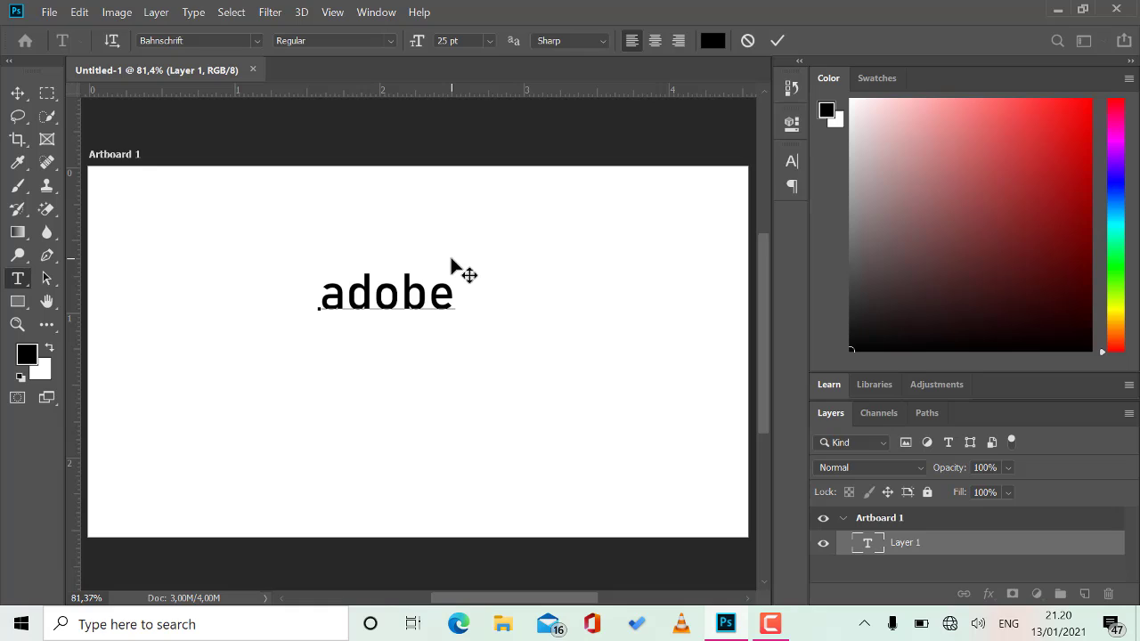
{"action": "type", "text": " Photoshop"}
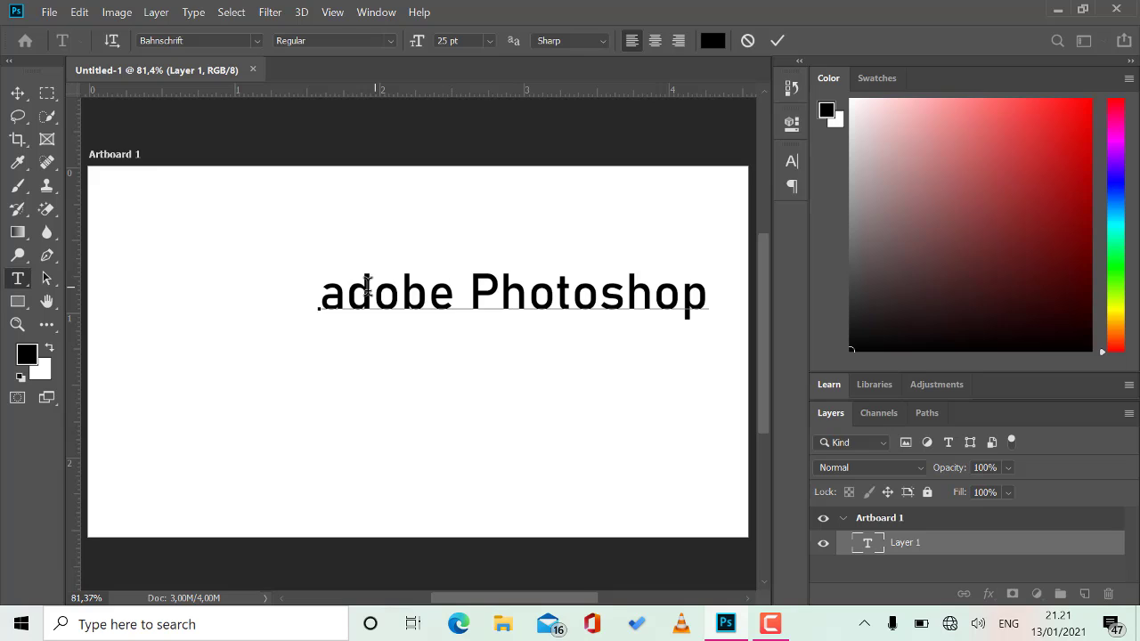
{"action": "left_click_drag", "start_coordinate": [350, 292], "coordinate": [318, 294]}
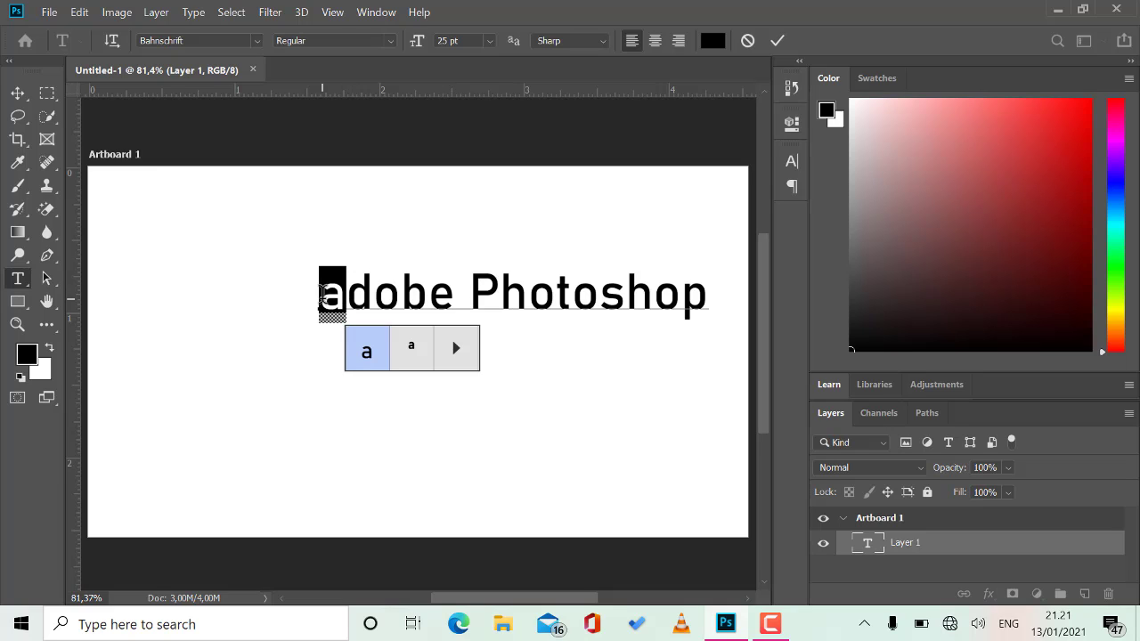
{"action": "type", "text": "A"}
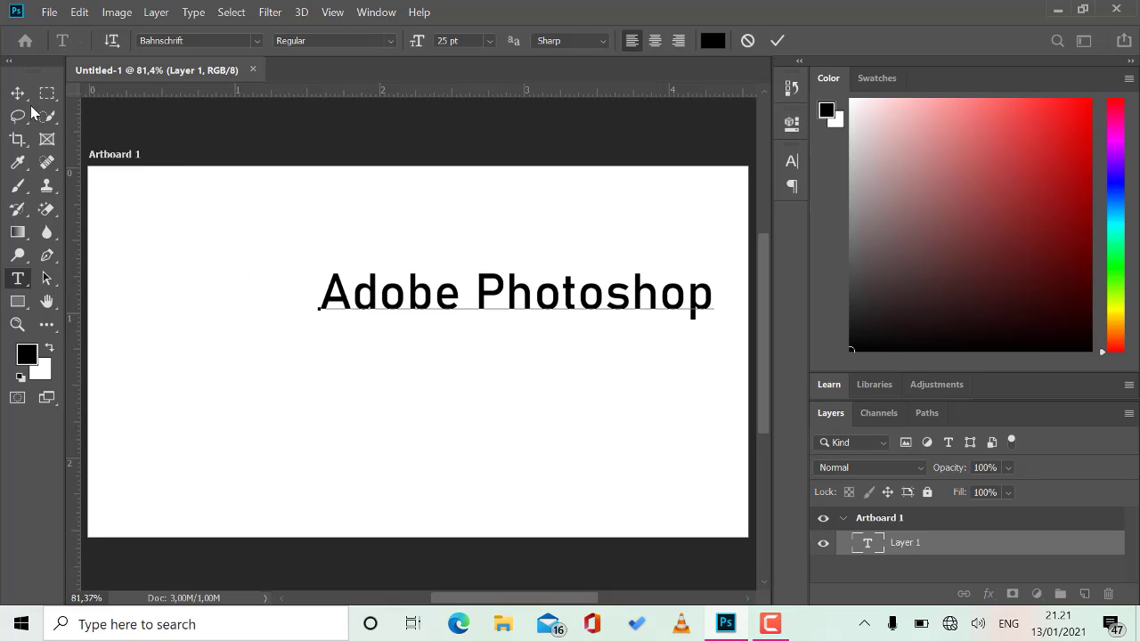
{"action": "left_click", "coordinate": [17, 93]}
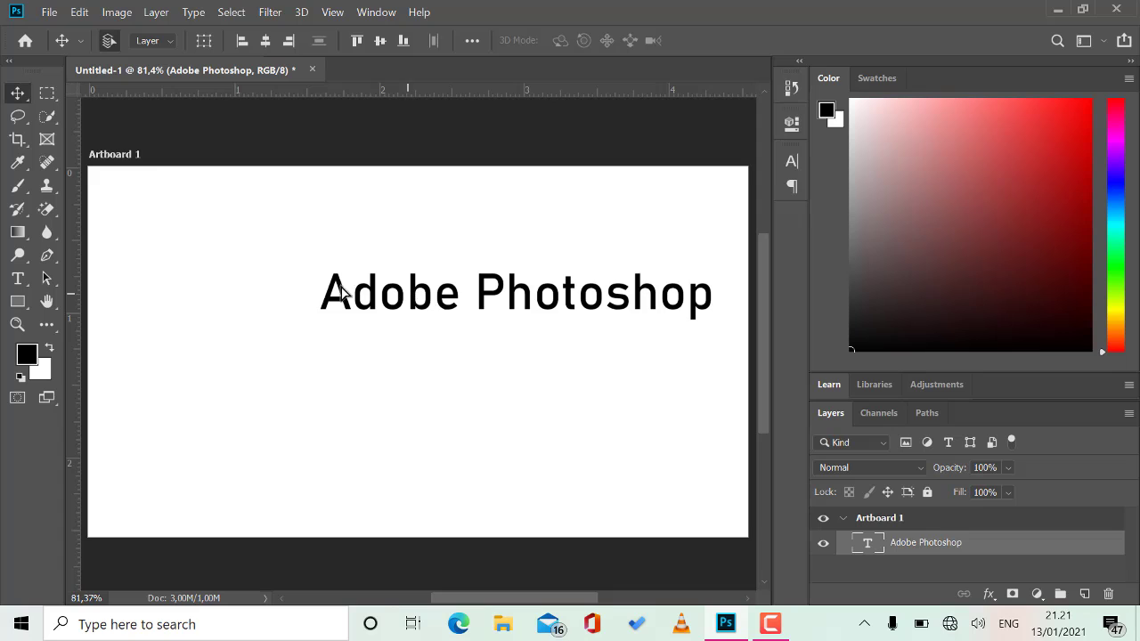
{"action": "left_click_drag", "start_coordinate": [389, 298], "coordinate": [326, 301]}
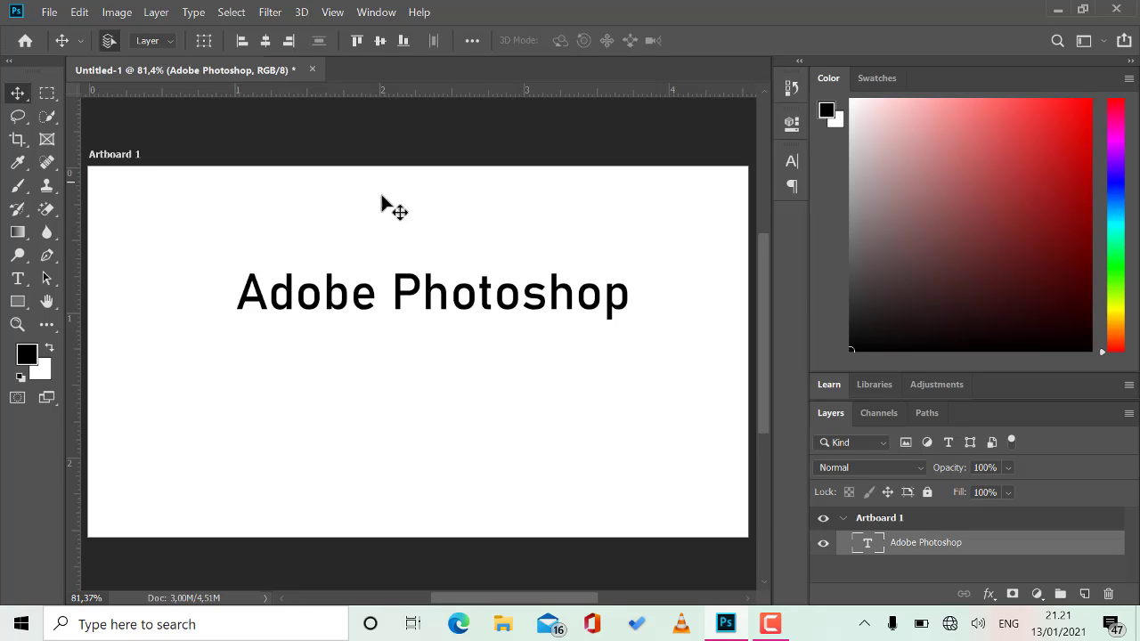
{"action": "double_click", "coordinate": [314, 303]}
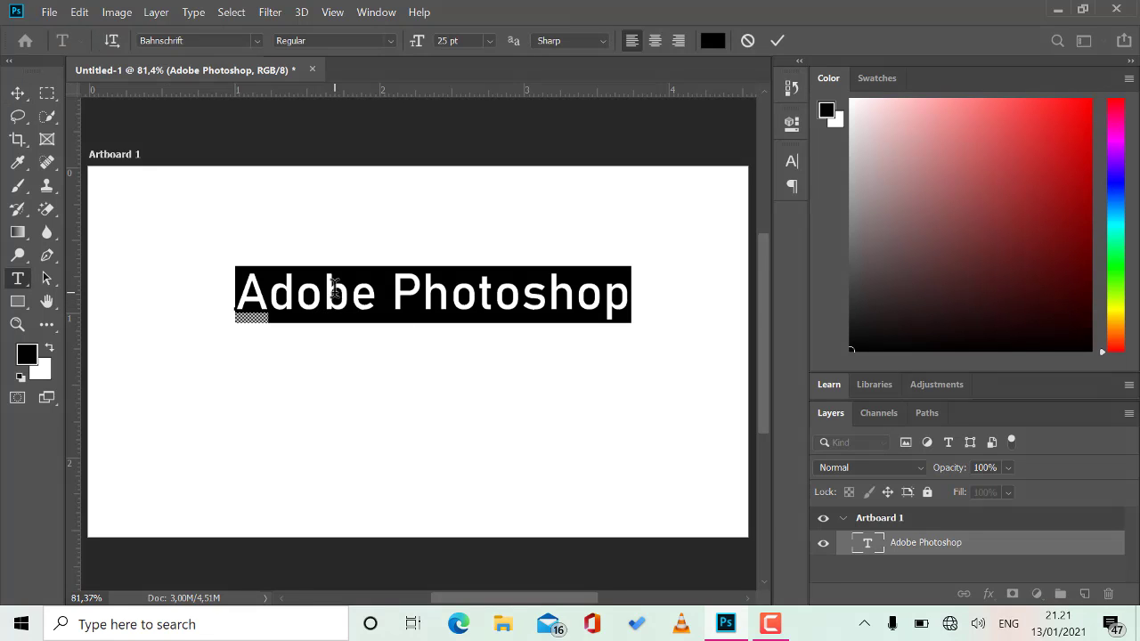
{"action": "left_click", "coordinate": [331, 289]}
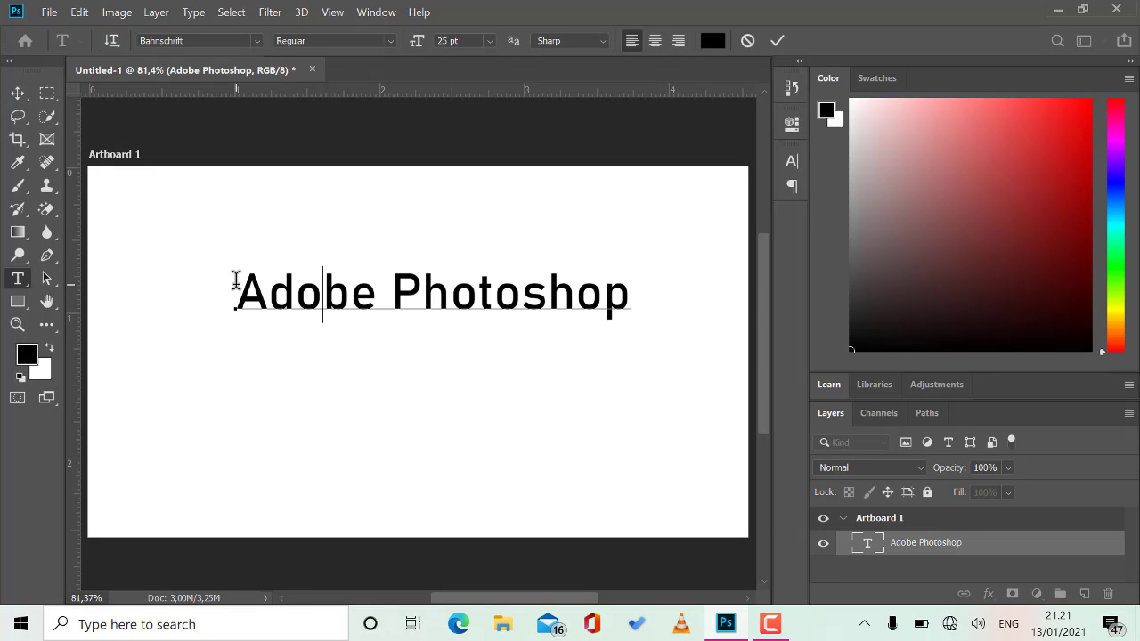
{"action": "left_click_drag", "start_coordinate": [238, 283], "coordinate": [672, 293]}
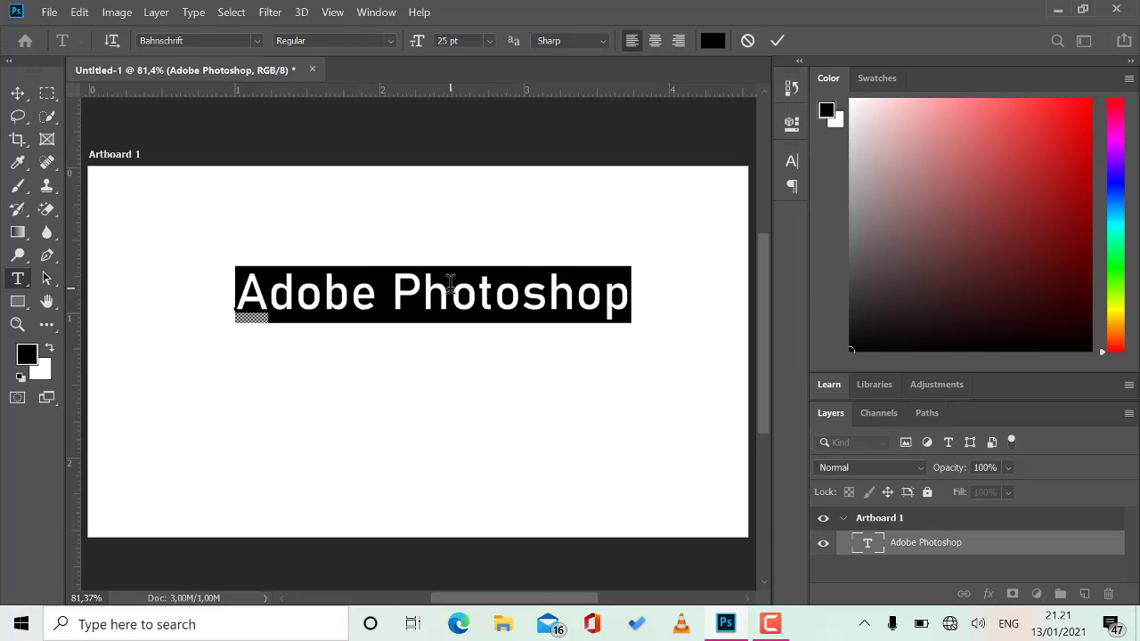
{"action": "left_click", "coordinate": [18, 92]}
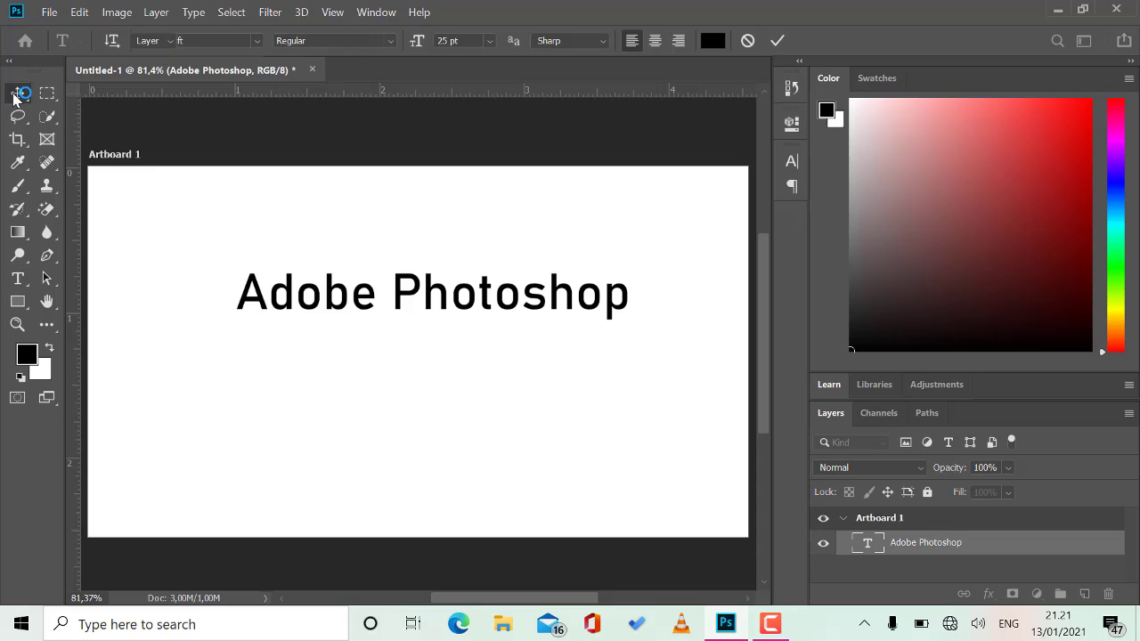
- Change the font of the whole "Adobe Photoshop" text to Franklin Gothic Heavy
{"action": "left_click", "coordinate": [18, 279]}
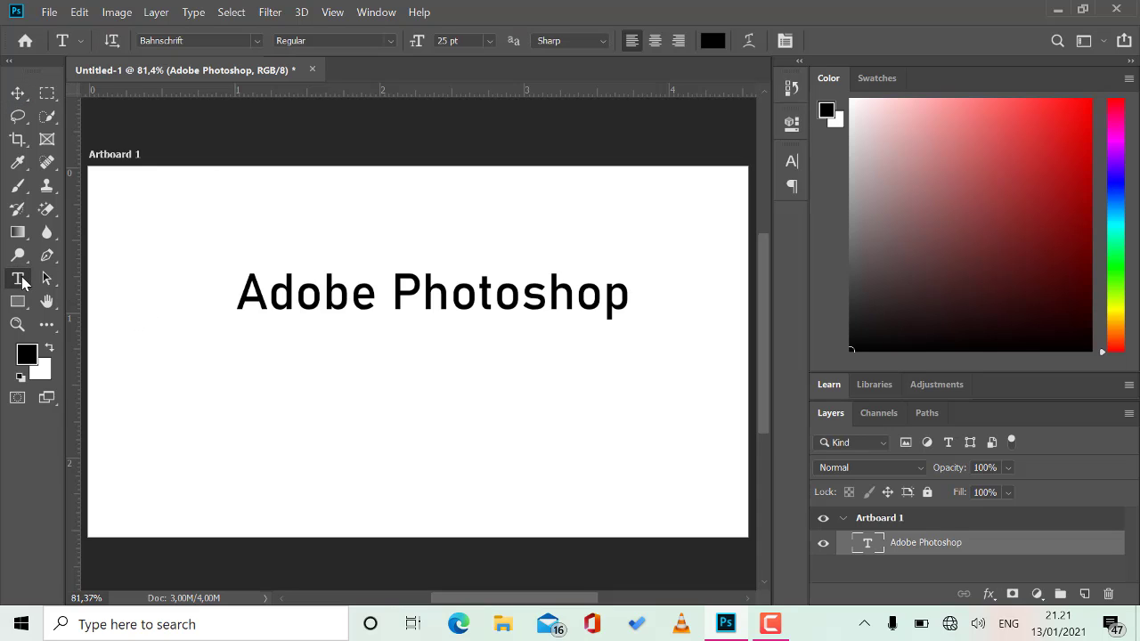
{"action": "left_click_drag", "start_coordinate": [243, 295], "coordinate": [644, 321]}
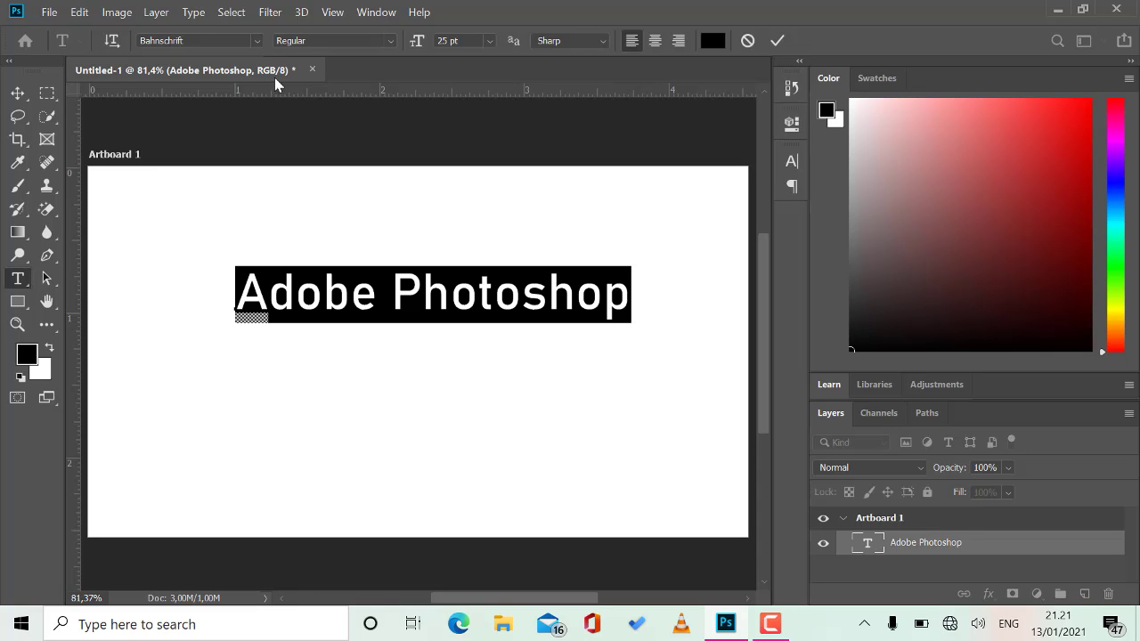
{"action": "left_click", "coordinate": [257, 41]}
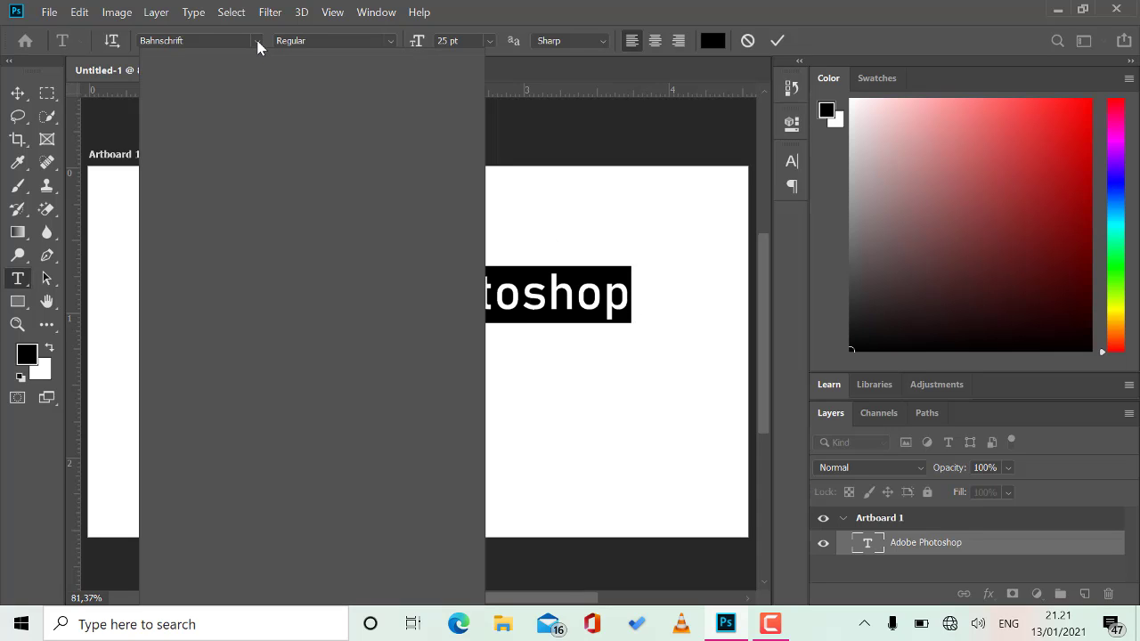
{"action": "left_click", "coordinate": [257, 41]}
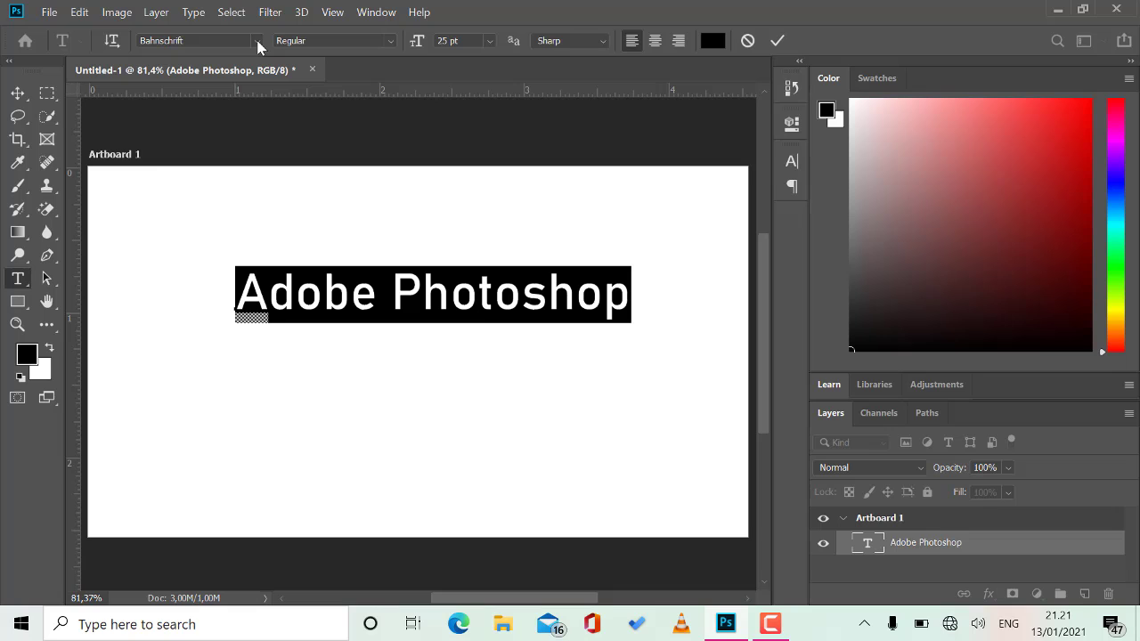
{"action": "left_click", "coordinate": [257, 41]}
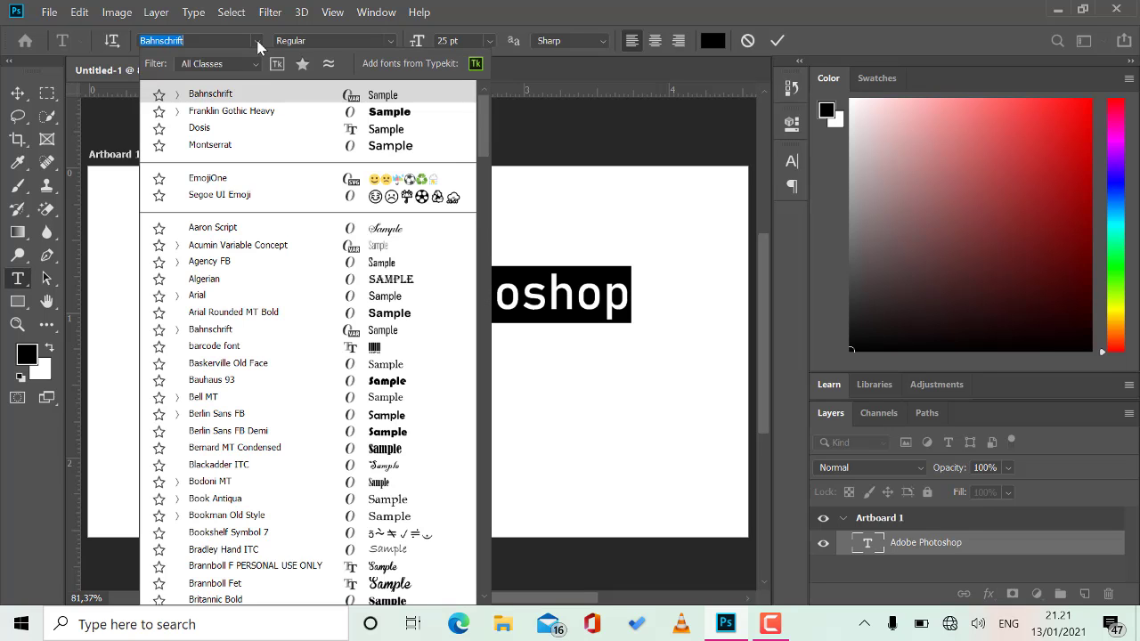
{"action": "left_click", "coordinate": [377, 118]}
{"action": "left_click", "coordinate": [345, 312]}
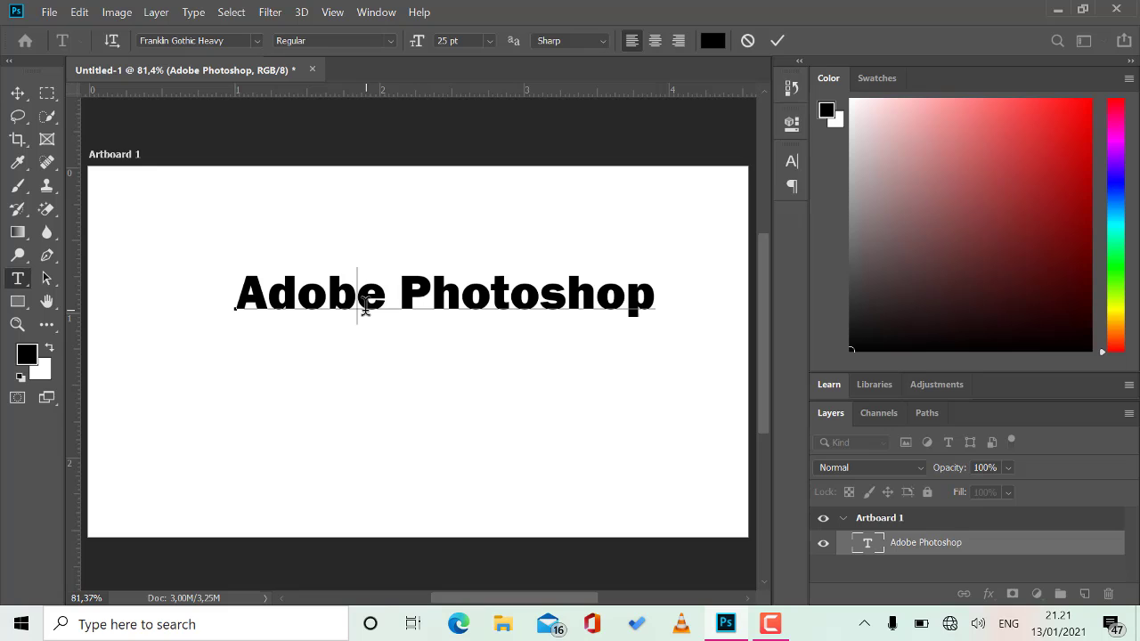
- Try other text colours on the letter P of "Photoshop" and set it back to black (000000)
{"action": "left_click", "coordinate": [415, 299]}
{"action": "left_click_drag", "start_coordinate": [415, 299], "coordinate": [431, 298]}
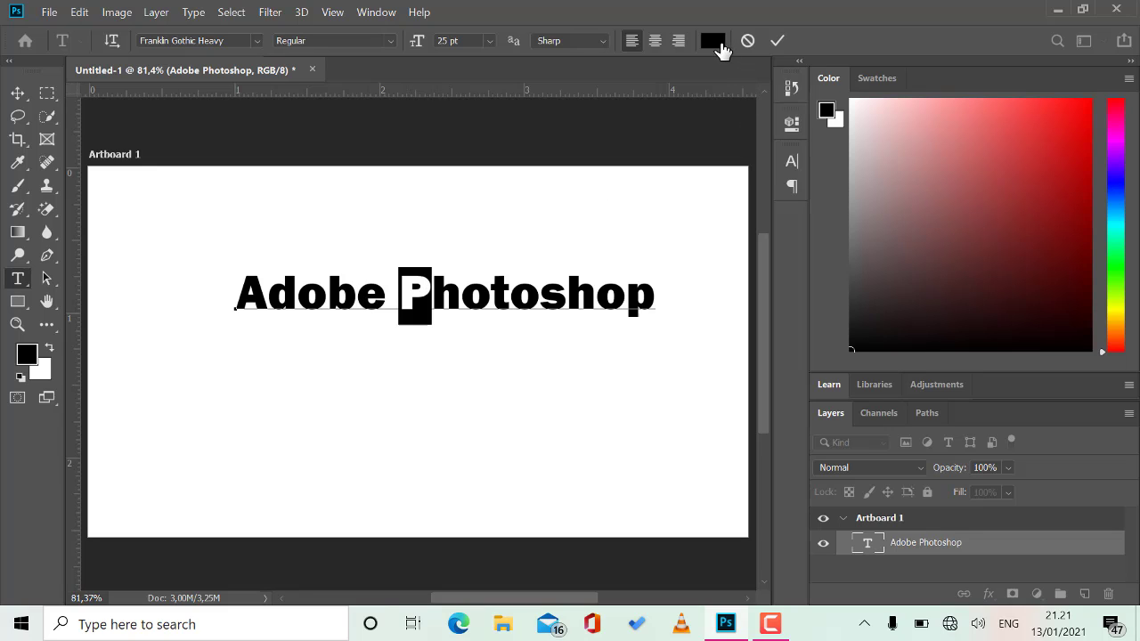
{"action": "left_click", "coordinate": [715, 41]}
{"action": "left_click_drag", "start_coordinate": [761, 333], "coordinate": [853, 263]}
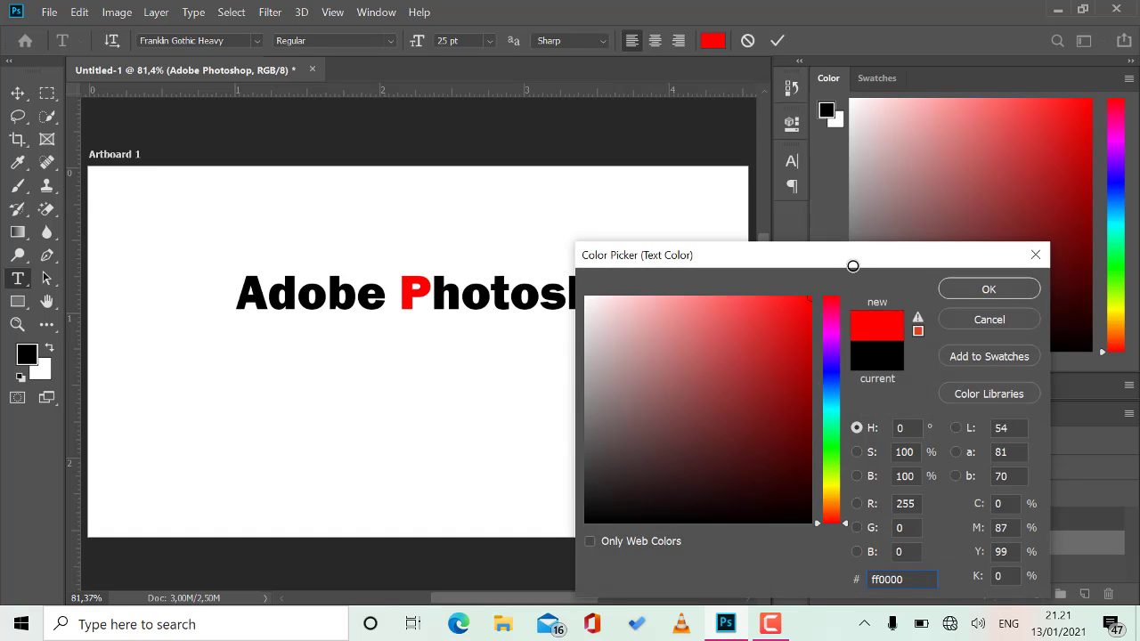
{"action": "mouse_move", "coordinate": [784, 355]}
{"action": "left_mouse_down"}
{"action": "mouse_move", "coordinate": [779, 392]}
{"action": "mouse_move", "coordinate": [813, 425]}
{"action": "mouse_move", "coordinate": [839, 395]}
{"action": "mouse_move", "coordinate": [839, 367]}
{"action": "left_mouse_up"}
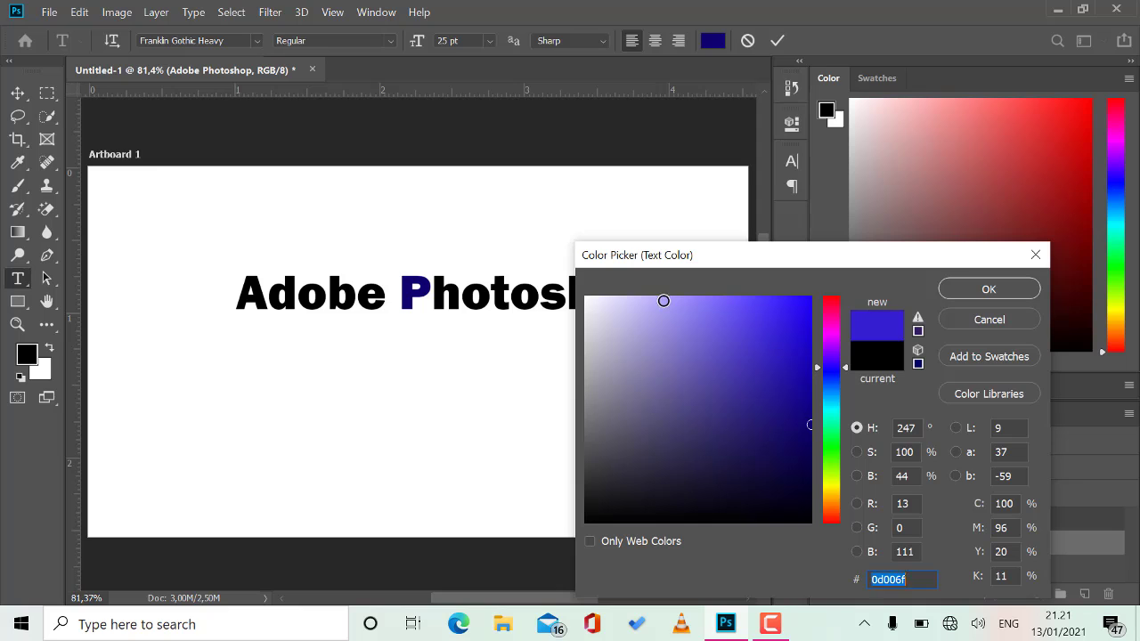
{"action": "mouse_move", "coordinate": [664, 302]}
{"action": "left_mouse_down"}
{"action": "mouse_move", "coordinate": [591, 280]}
{"action": "mouse_move", "coordinate": [614, 298]}
{"action": "mouse_move", "coordinate": [629, 377]}
{"action": "mouse_move", "coordinate": [537, 571]}
{"action": "left_mouse_up"}
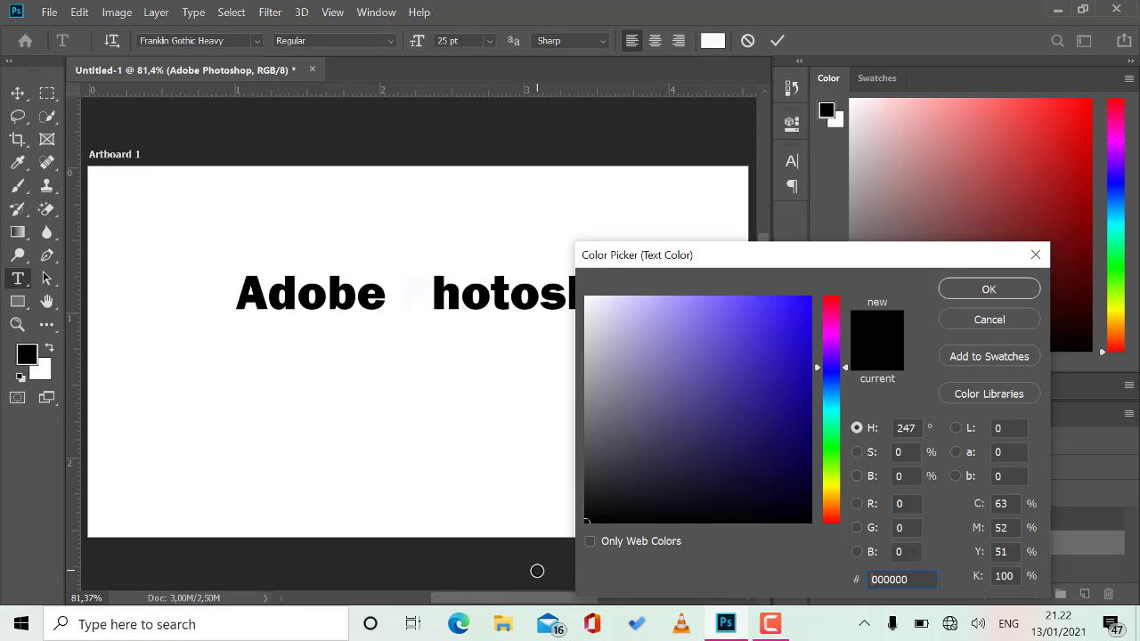
{"action": "left_click", "coordinate": [991, 290]}
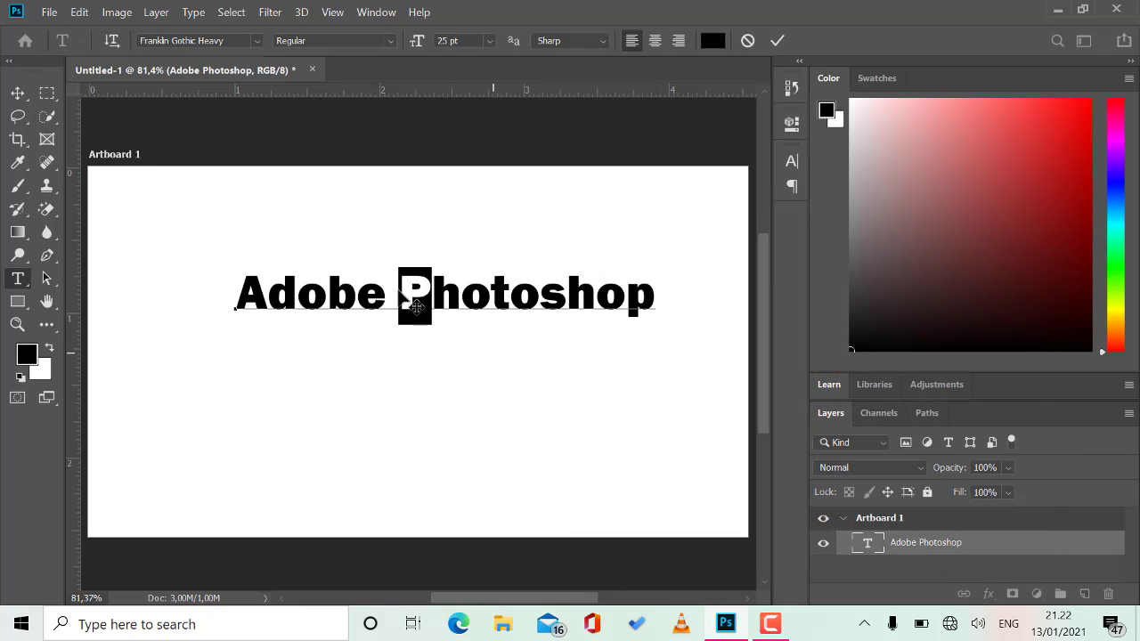
{"action": "left_click", "coordinate": [614, 292]}
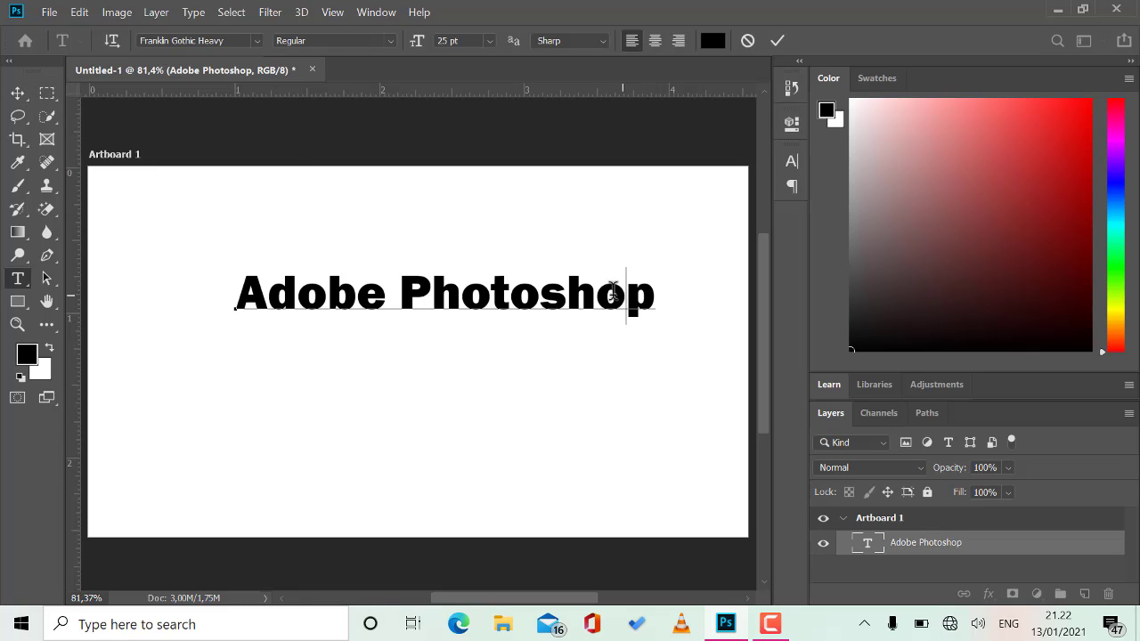
{"action": "left_click_drag", "start_coordinate": [614, 292], "coordinate": [565, 286]}
{"action": "left_click", "coordinate": [304, 289]}
{"action": "left_click_drag", "start_coordinate": [316, 289], "coordinate": [349, 290]}
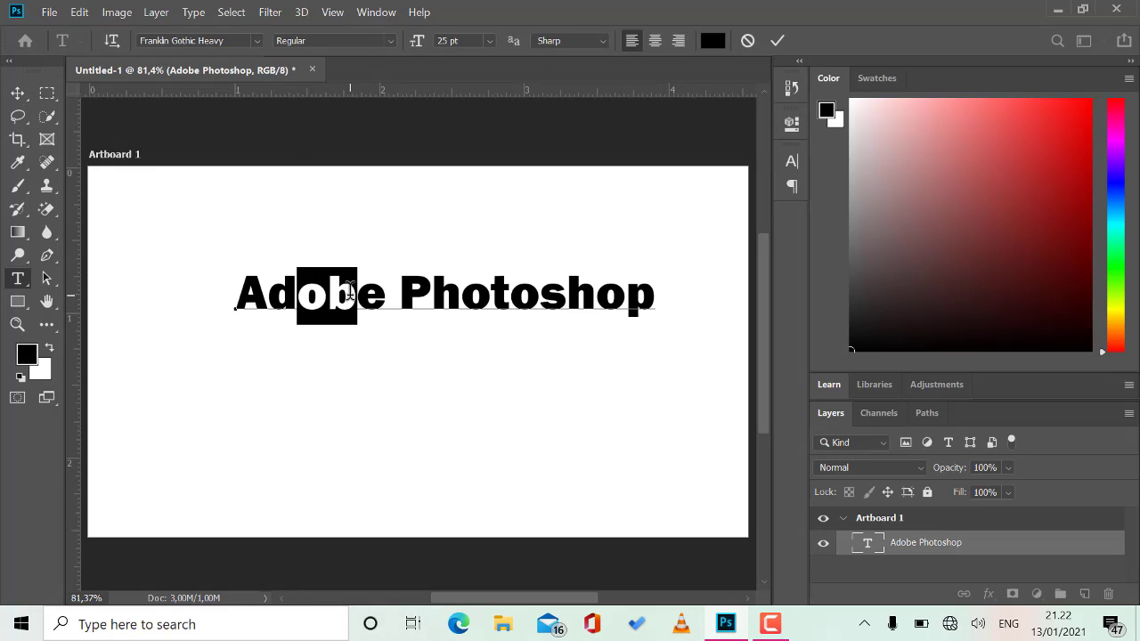
{"action": "left_click", "coordinate": [621, 304]}
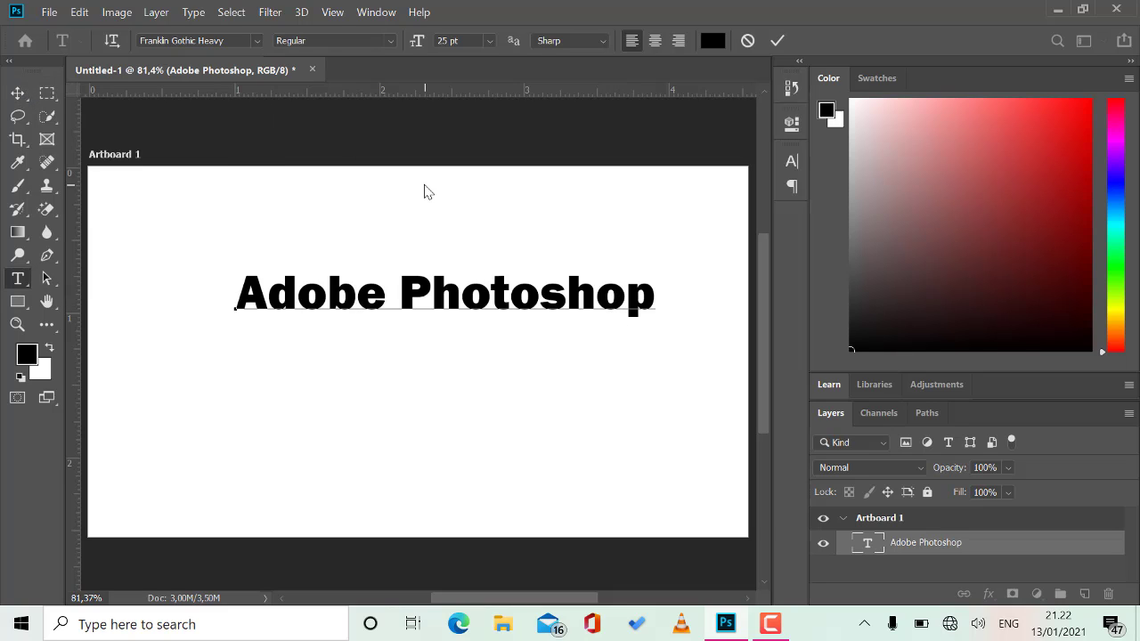
- Move the "Adobe Photoshop" text slightly left and down, and set its size to 27 pt
{"action": "left_click", "coordinate": [18, 93]}
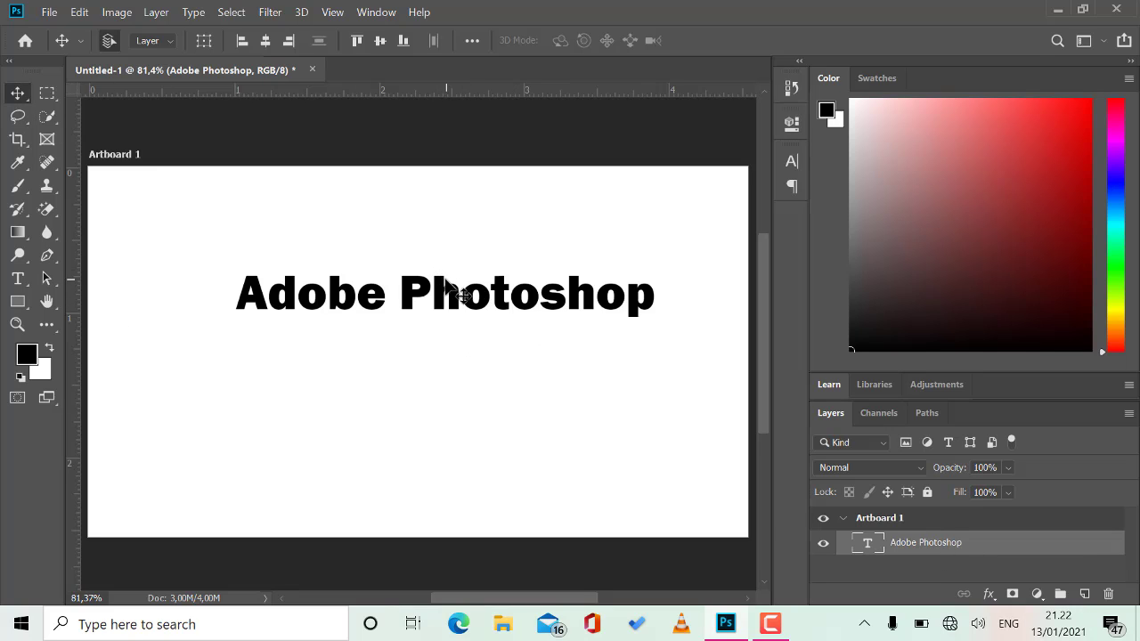
{"action": "left_click_drag", "start_coordinate": [453, 297], "coordinate": [428, 297]}
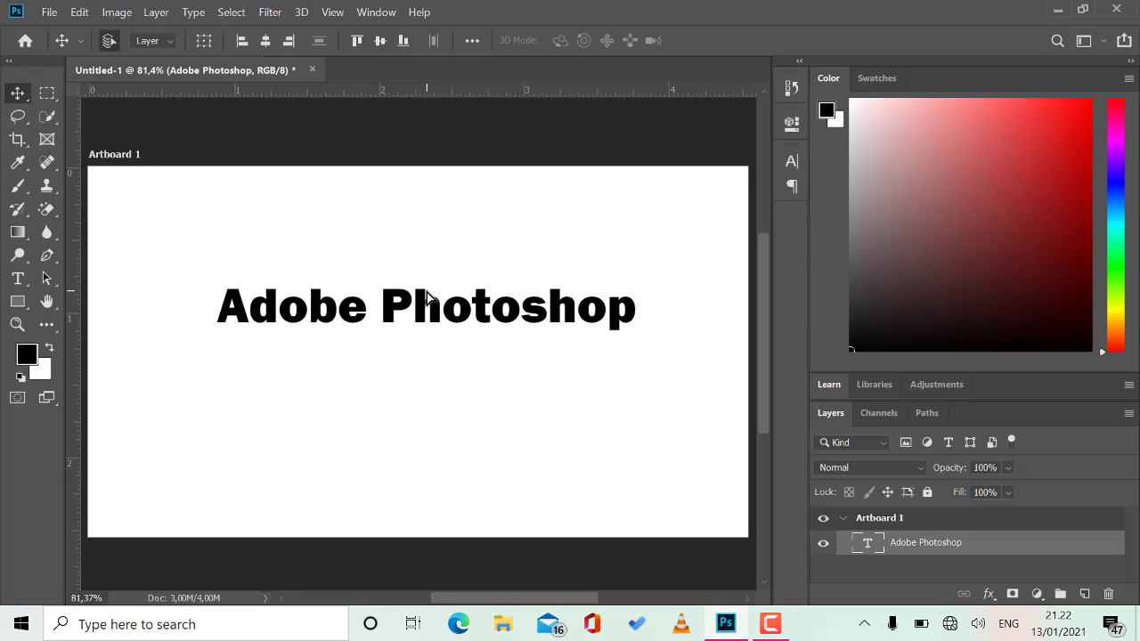
{"action": "left_click", "coordinate": [791, 162]}
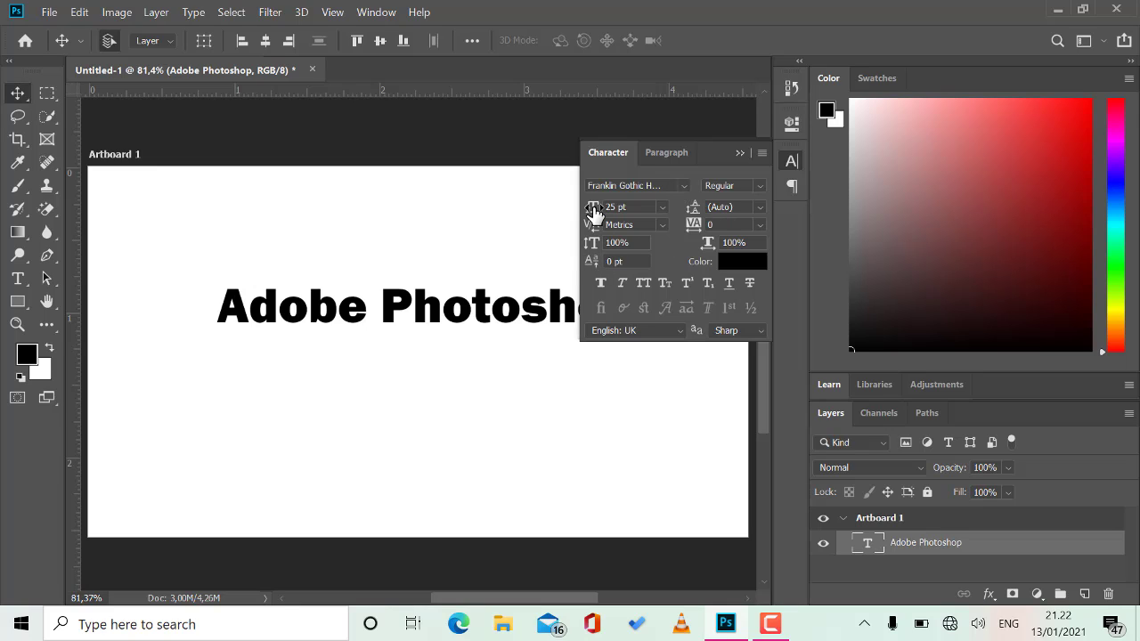
{"action": "mouse_move", "coordinate": [593, 212]}
{"action": "left_mouse_down"}
{"action": "mouse_move", "coordinate": [606, 214]}
{"action": "mouse_move", "coordinate": [593, 215]}
{"action": "left_mouse_up"}
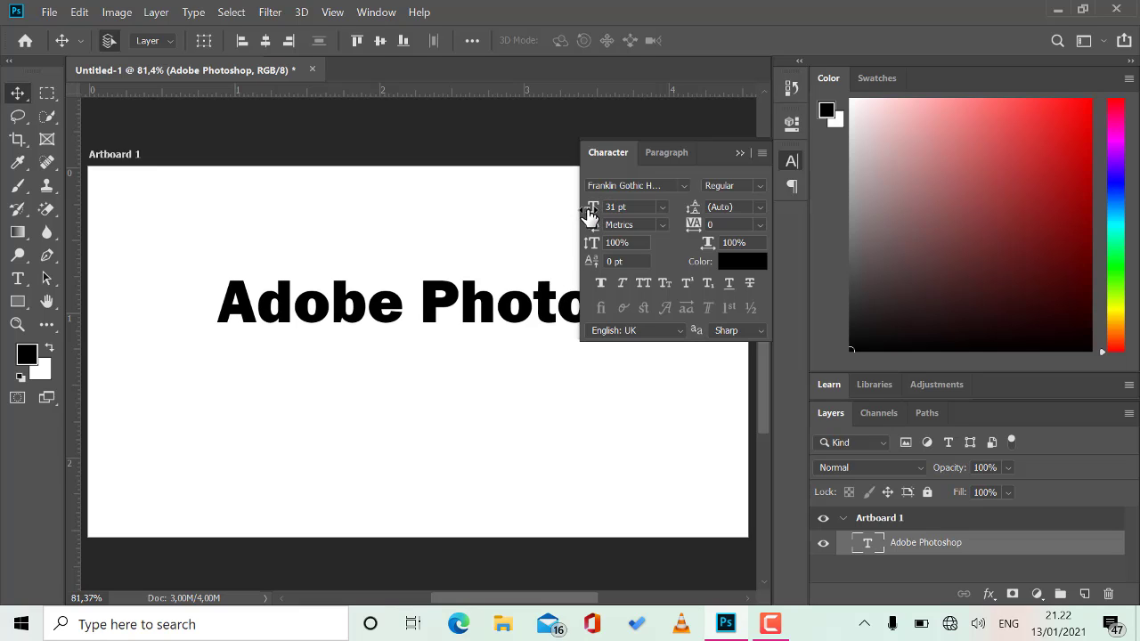
{"action": "mouse_move", "coordinate": [590, 213]}
{"action": "left_mouse_down"}
{"action": "mouse_move", "coordinate": [564, 209]}
{"action": "mouse_move", "coordinate": [613, 214]}
{"action": "mouse_move", "coordinate": [569, 212]}
{"action": "left_mouse_up"}
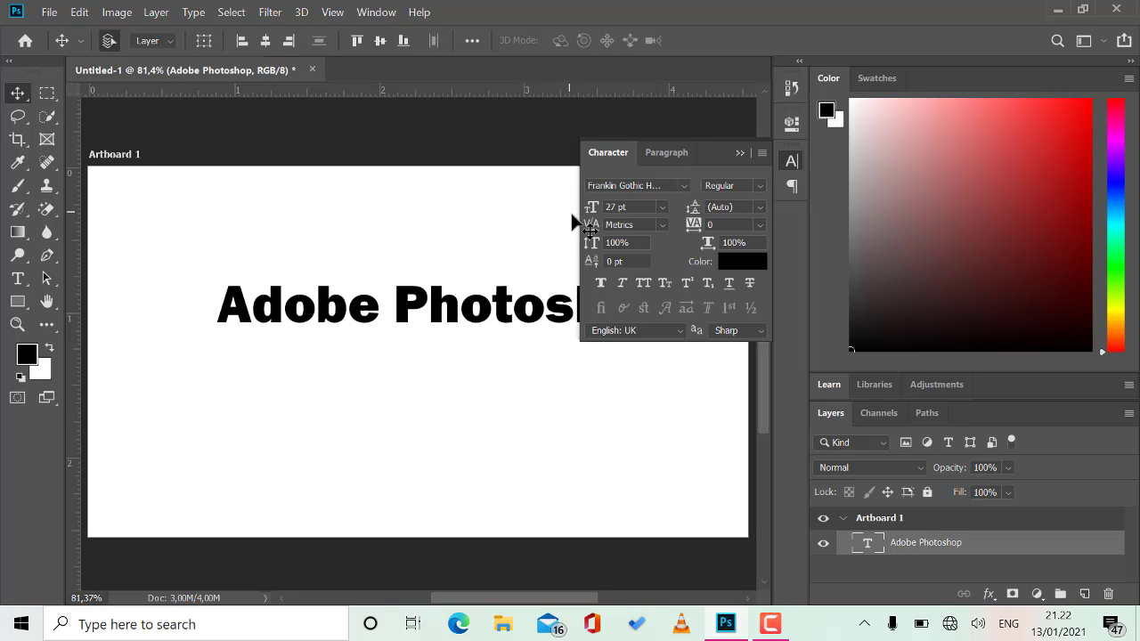
- Set the kerning of the "Adobe Photoshop" text to 0
{"action": "left_click", "coordinate": [664, 227]}
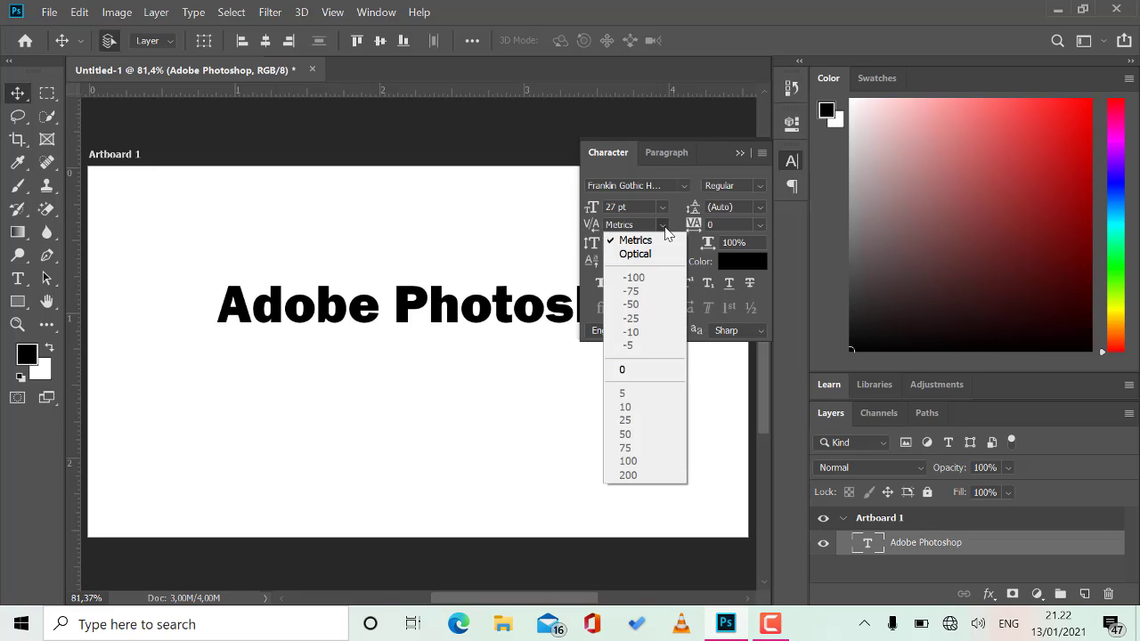
{"action": "left_click", "coordinate": [636, 370]}
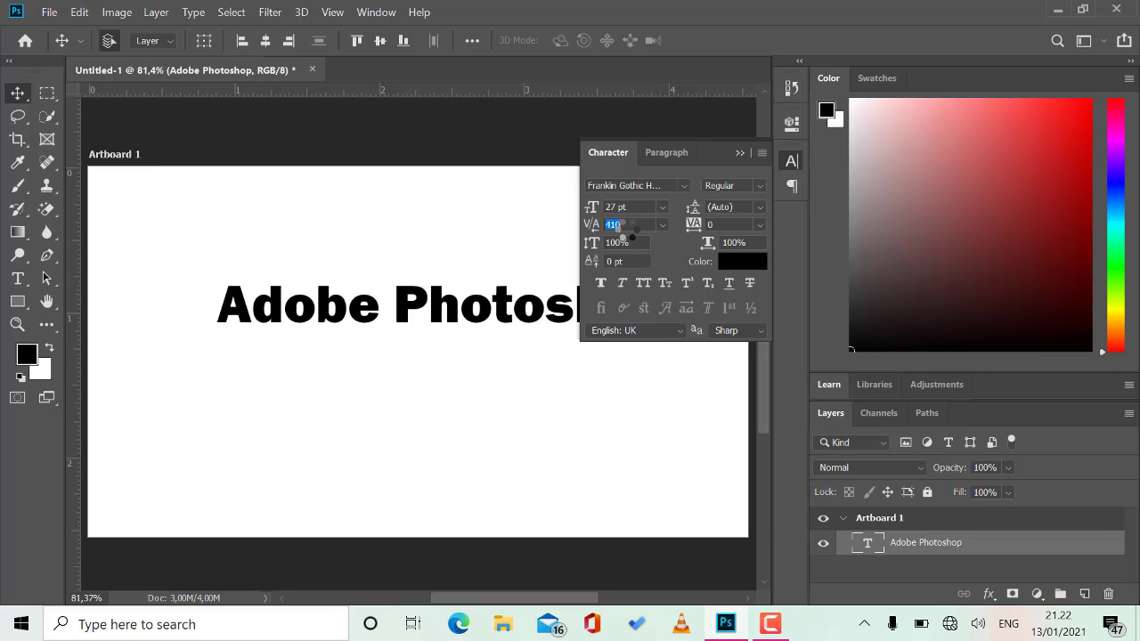
{"action": "left_click", "coordinate": [664, 227]}
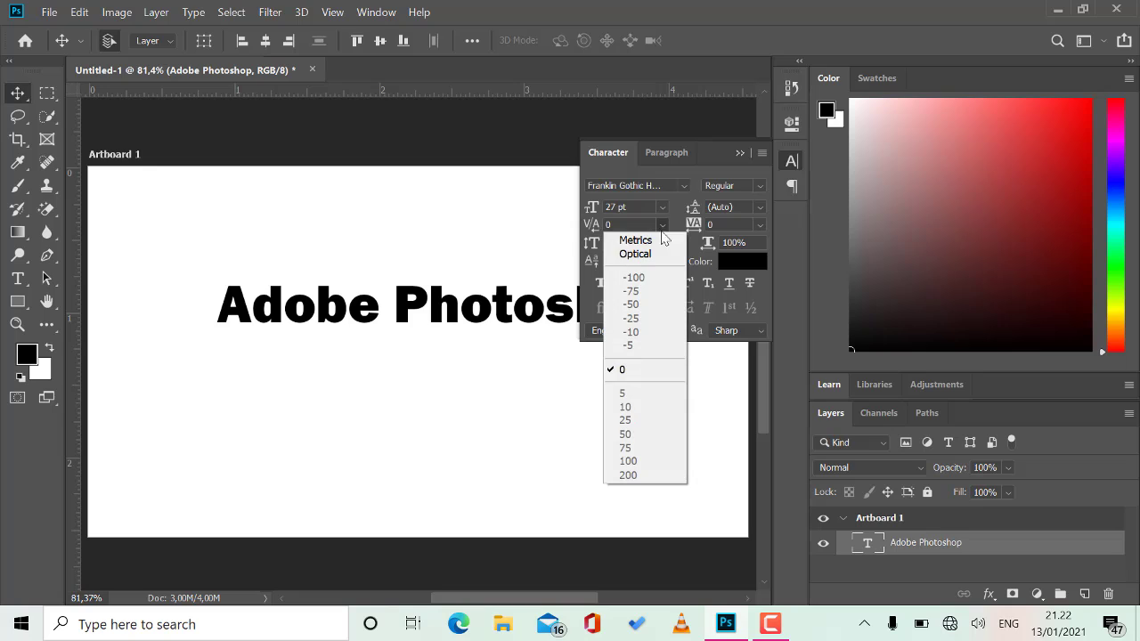
{"action": "left_click", "coordinate": [631, 369]}
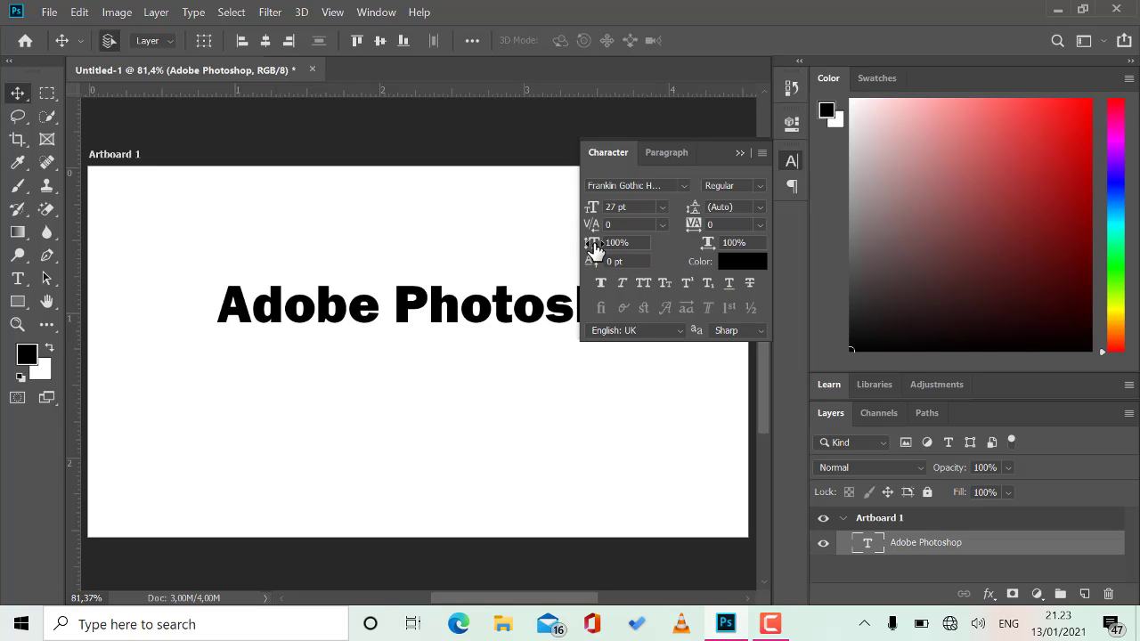
- Try a baseline shift of -8 pt on the text and set it back to 0 pt
{"action": "mouse_move", "coordinate": [595, 250]}
{"action": "left_mouse_down"}
{"action": "mouse_move", "coordinate": [640, 242]}
{"action": "mouse_move", "coordinate": [591, 258]}
{"action": "left_mouse_up"}
{"action": "left_click_drag", "start_coordinate": [593, 264], "coordinate": [547, 258]}
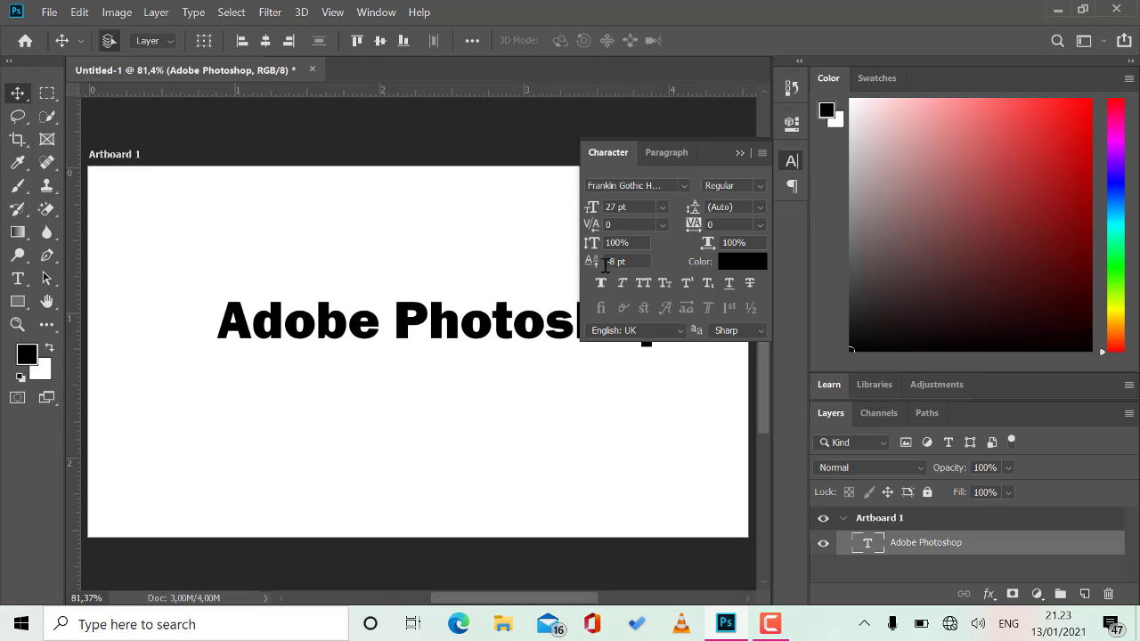
{"action": "left_click", "coordinate": [633, 263]}
{"action": "type", "text": "0"}
{"action": "left_click", "coordinate": [639, 262]}
{"action": "key", "text": "Return"}
- Break the text into two lines so that "Photoshop" sits below "Adobe", and commit the edit
{"action": "double_click", "coordinate": [524, 337]}
{"action": "left_click", "coordinate": [395, 314]}
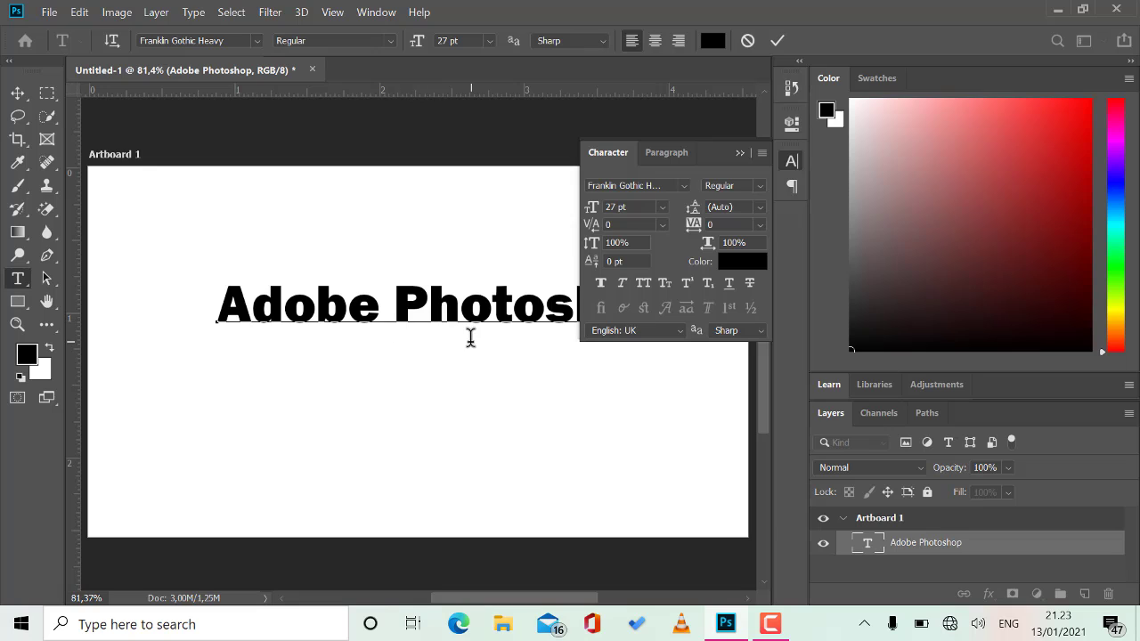
{"action": "key", "text": "Return"}
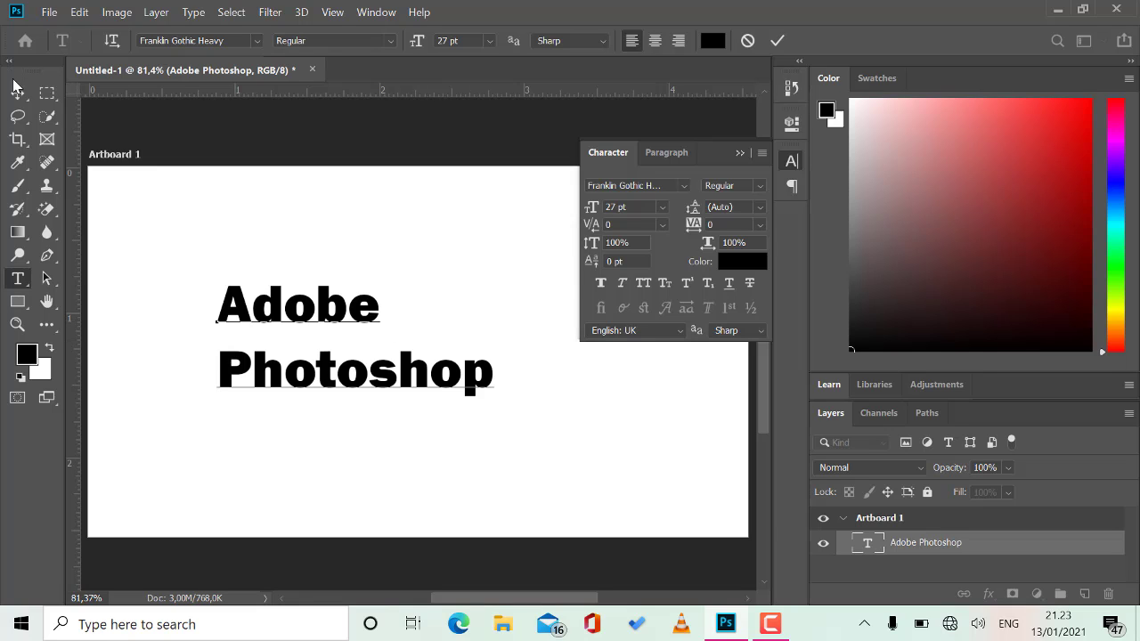
{"action": "left_click", "coordinate": [18, 95]}
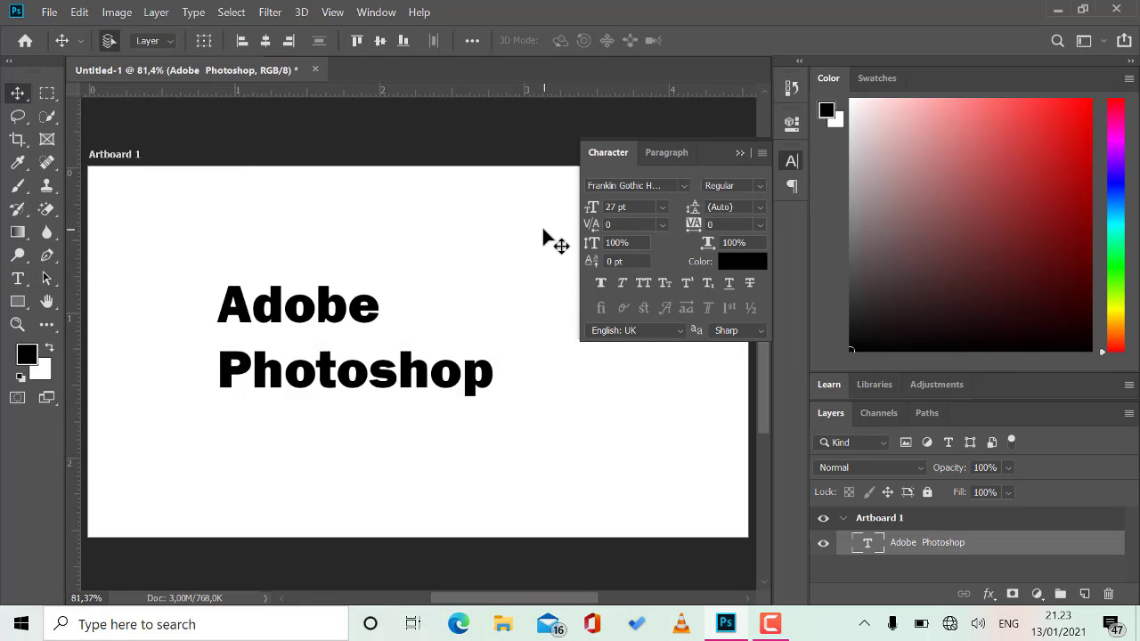
- Try a leading of about 50 pt between the two lines and set it back to Auto
{"action": "mouse_move", "coordinate": [691, 223]}
{"action": "left_mouse_down"}
{"action": "mouse_move", "coordinate": [723, 210]}
{"action": "mouse_move", "coordinate": [669, 206]}
{"action": "mouse_move", "coordinate": [700, 205]}
{"action": "left_mouse_up"}
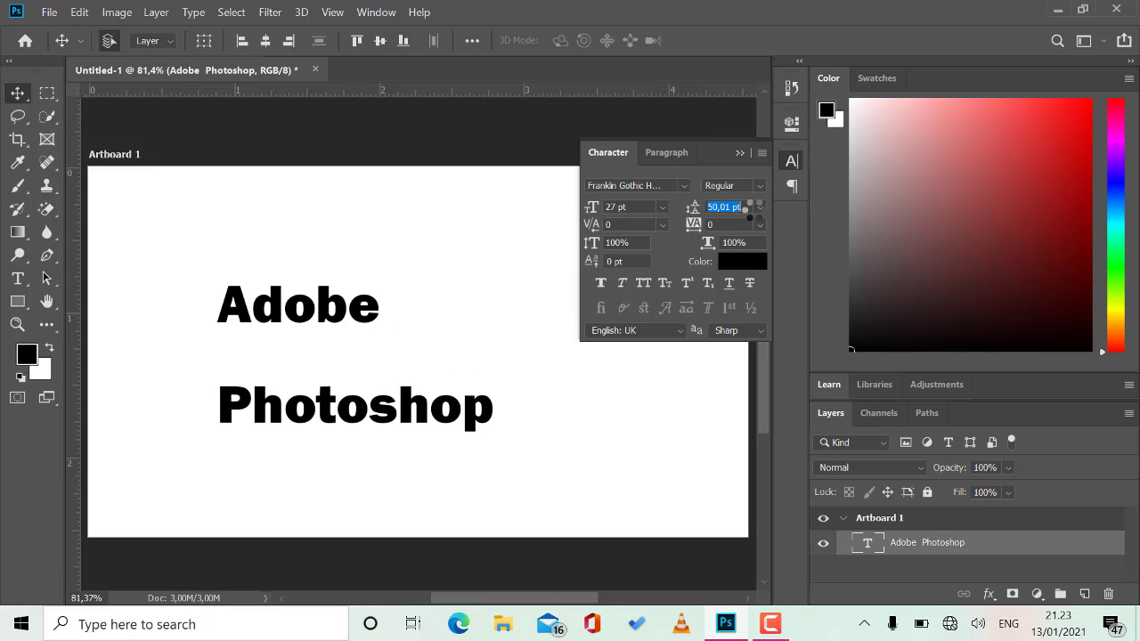
{"action": "left_click", "coordinate": [760, 207]}
{"action": "left_click", "coordinate": [733, 221]}
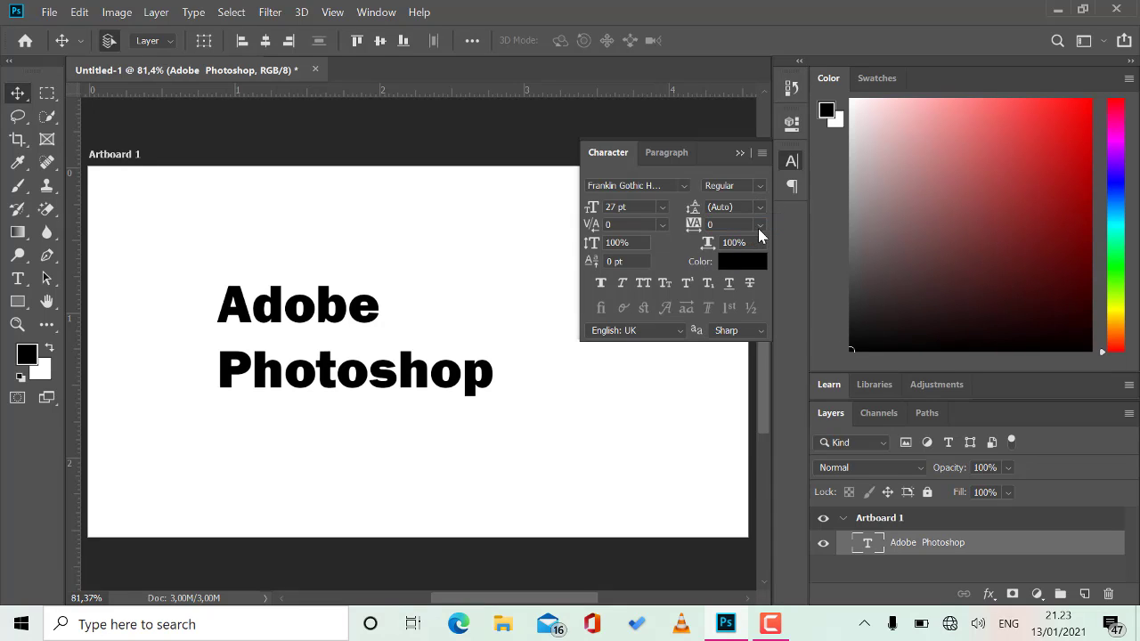
- Set the tracking of the two-line text to 400 and its kerning to Metrics
{"action": "left_click_drag", "start_coordinate": [692, 232], "coordinate": [718, 227]}
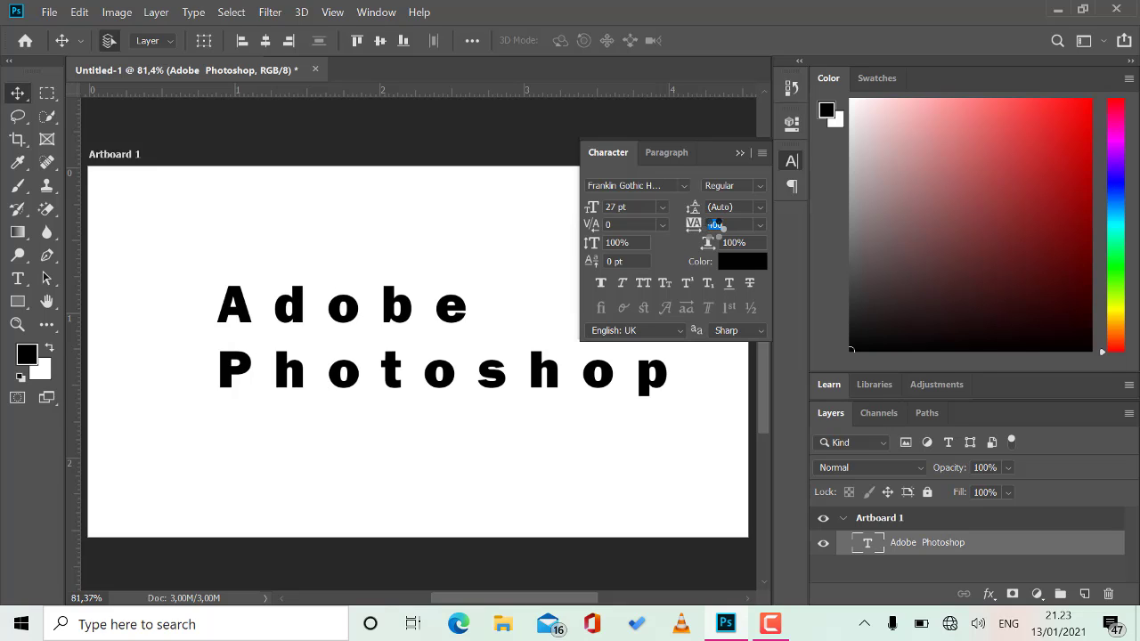
{"action": "left_click_drag", "start_coordinate": [590, 235], "coordinate": [561, 232]}
{"action": "left_click", "coordinate": [662, 224]}
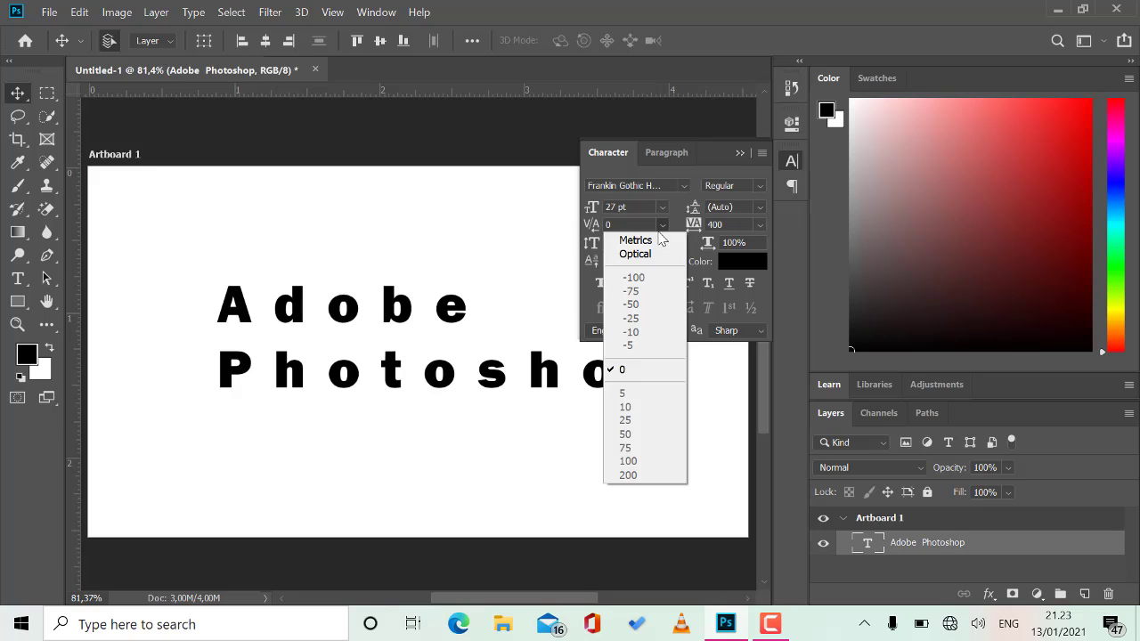
{"action": "left_click", "coordinate": [657, 228]}
{"action": "left_click", "coordinate": [657, 229]}
{"action": "left_click", "coordinate": [661, 240]}
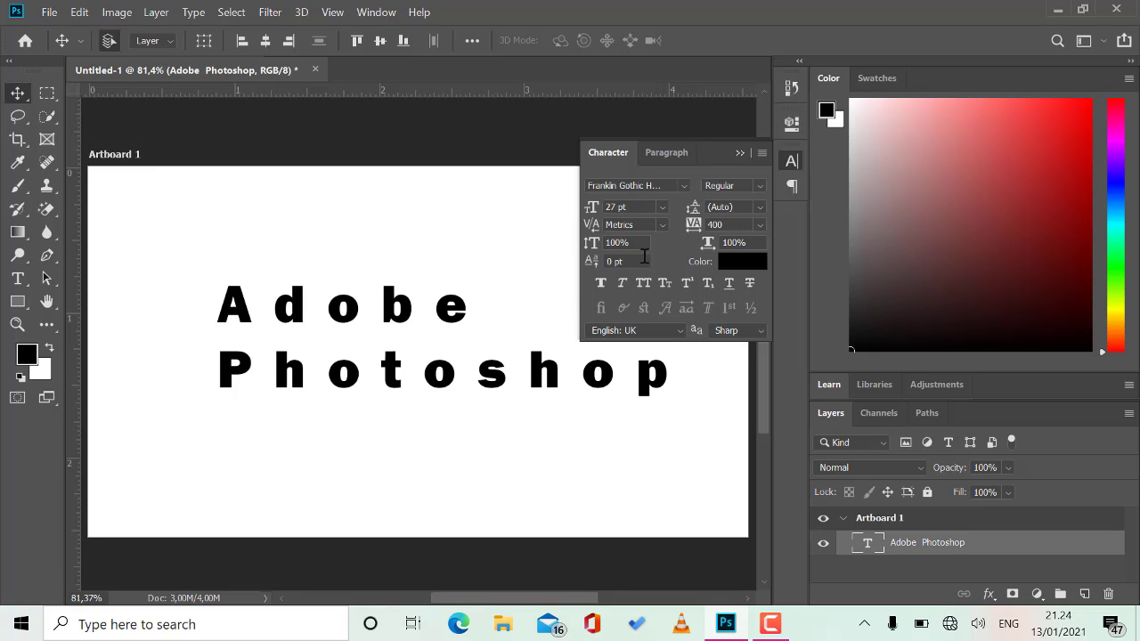
- Try Optical kerning on the text and switch it back to Metrics
{"action": "left_click", "coordinate": [661, 224]}
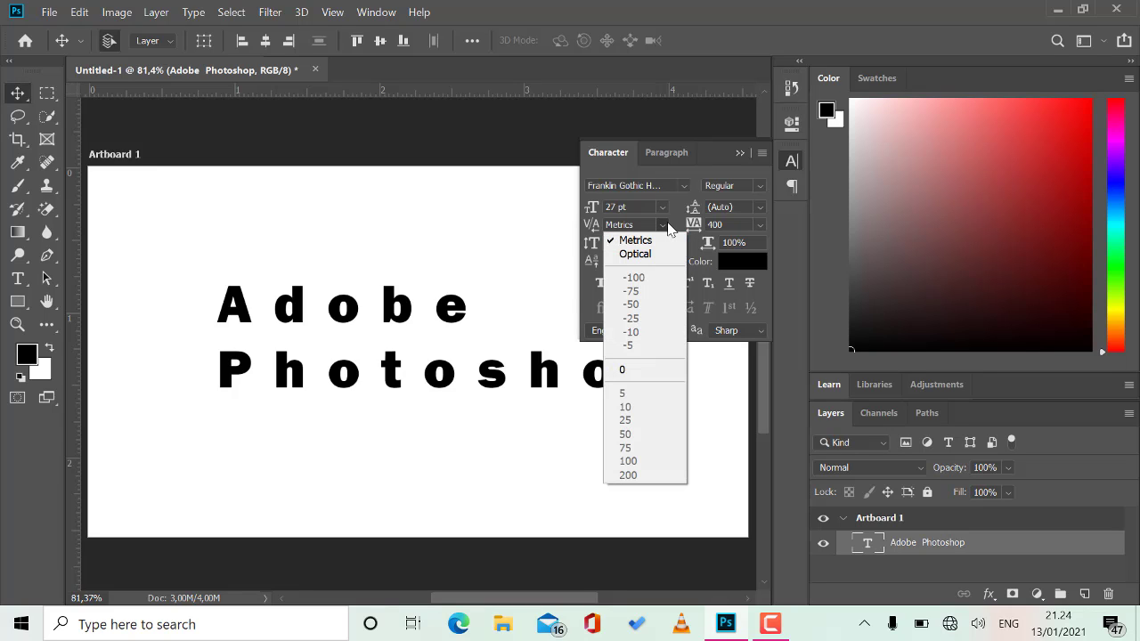
{"action": "left_click", "coordinate": [659, 254]}
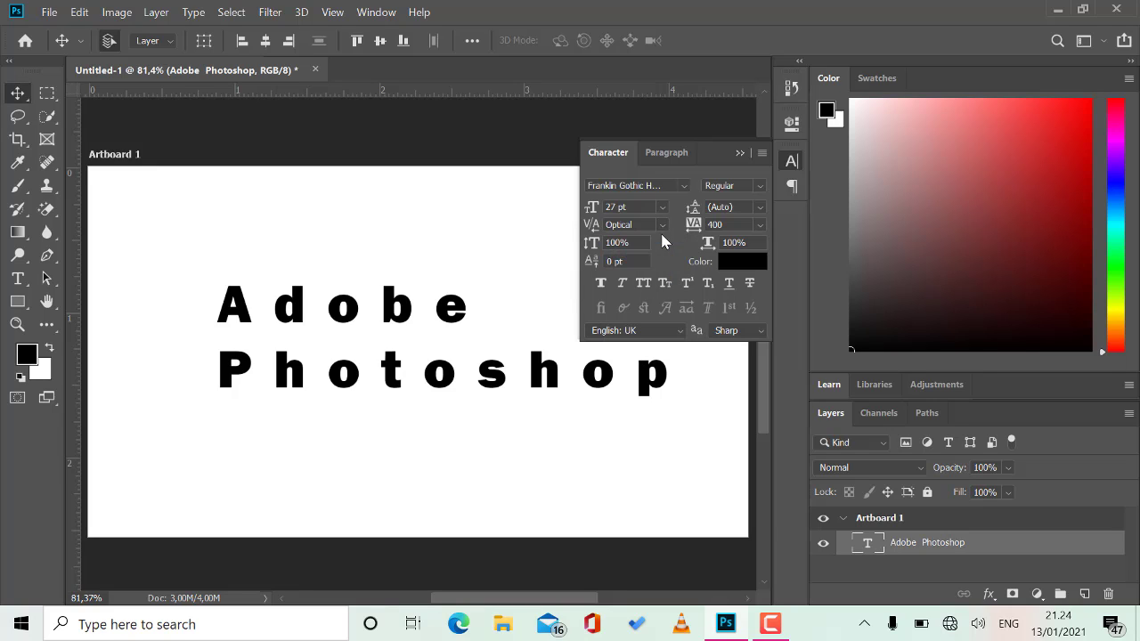
{"action": "left_click", "coordinate": [662, 225]}
{"action": "left_click", "coordinate": [654, 240]}
- Reset the text's tracking to 0, try a tracking of 120, and return it to 0
{"action": "left_click", "coordinate": [759, 230]}
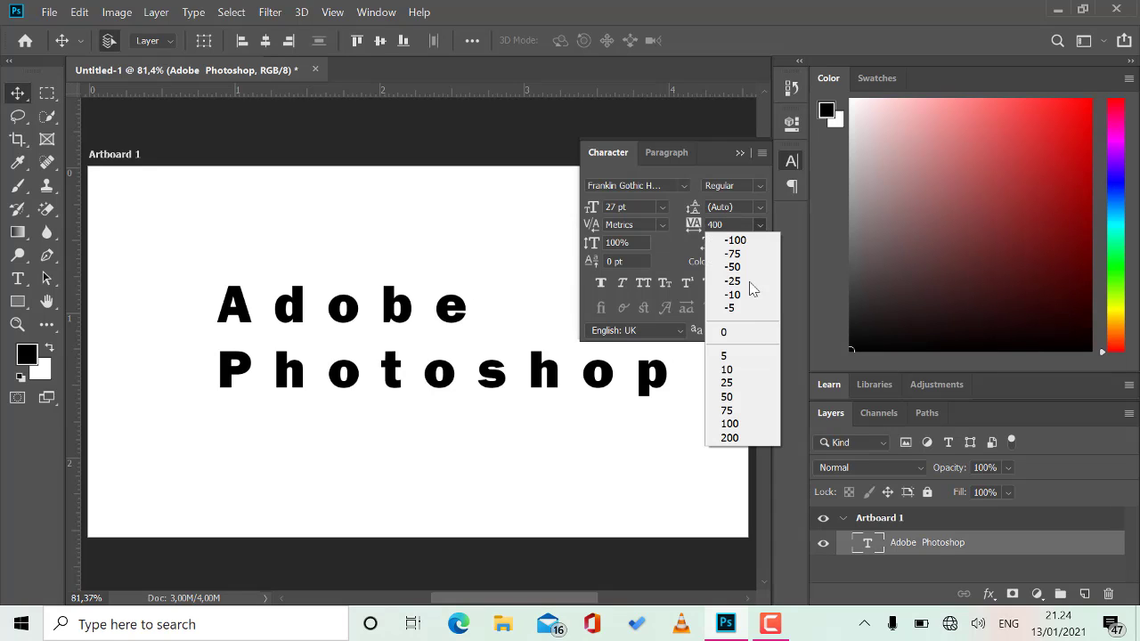
{"action": "left_click", "coordinate": [730, 332]}
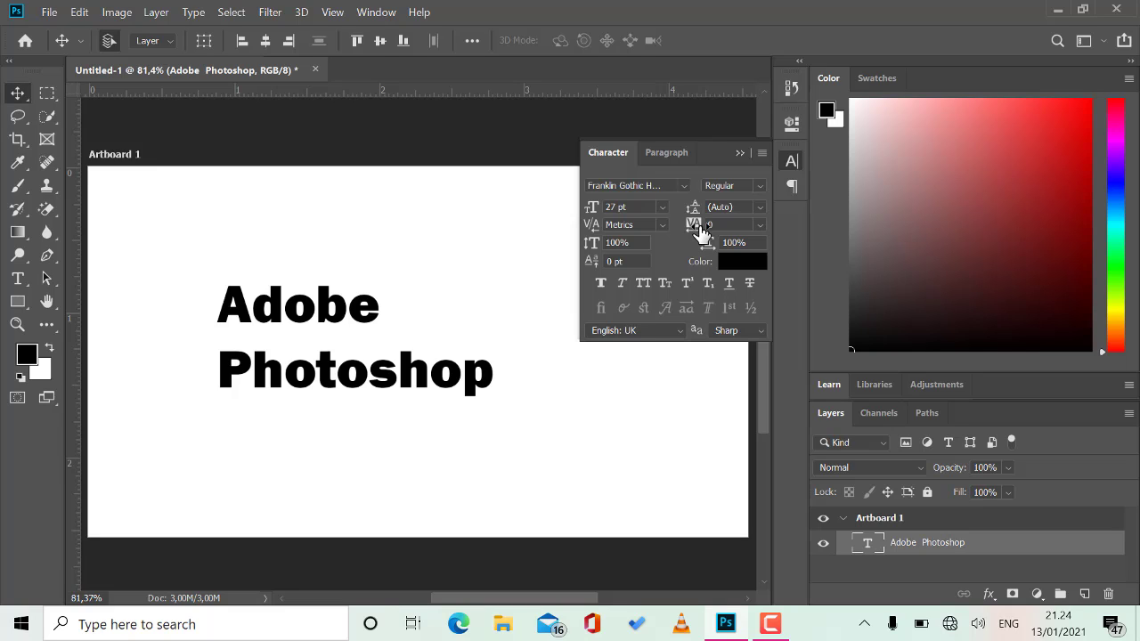
{"action": "left_click_drag", "start_coordinate": [713, 225], "coordinate": [697, 224]}
{"action": "type", "text": "120"}
{"action": "key", "text": "Return"}
{"action": "left_click", "coordinate": [759, 224]}
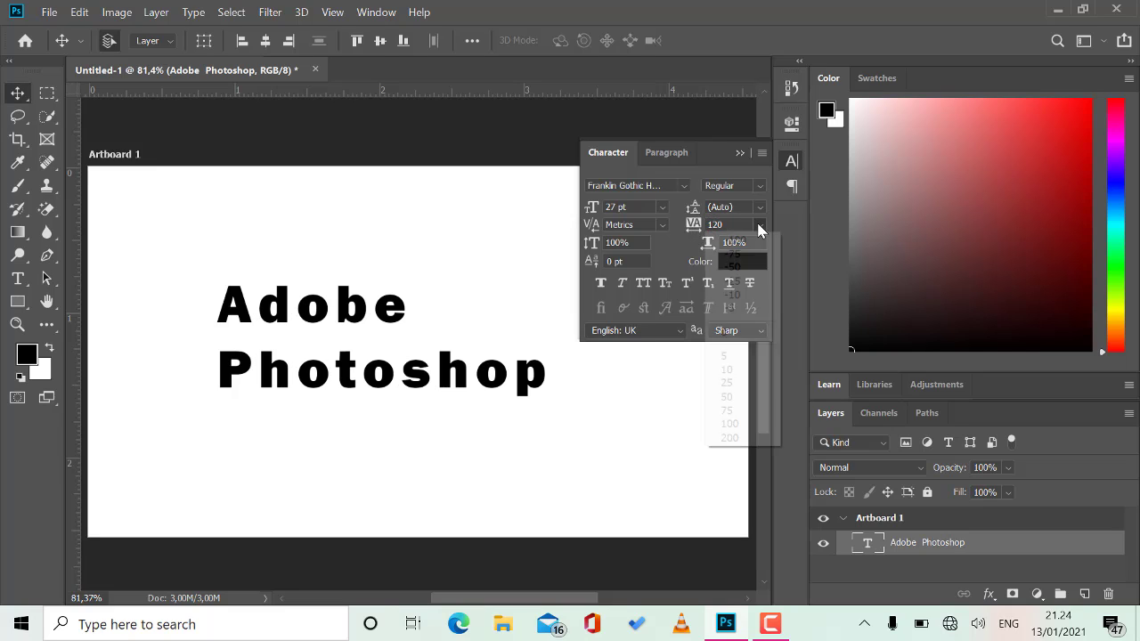
{"action": "left_click", "coordinate": [751, 332]}
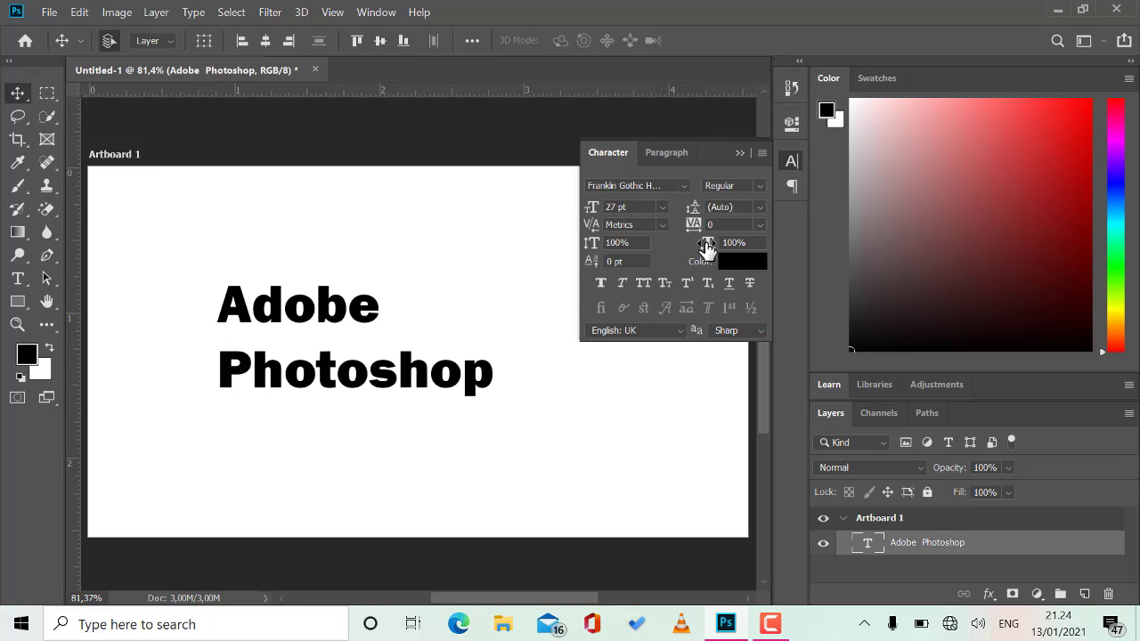
- Try Faux Bold and Faux Italic on the text, turning each style off again
{"action": "left_click_drag", "start_coordinate": [707, 246], "coordinate": [695, 290]}
{"action": "left_click", "coordinate": [602, 284]}
{"action": "left_click", "coordinate": [601, 284]}
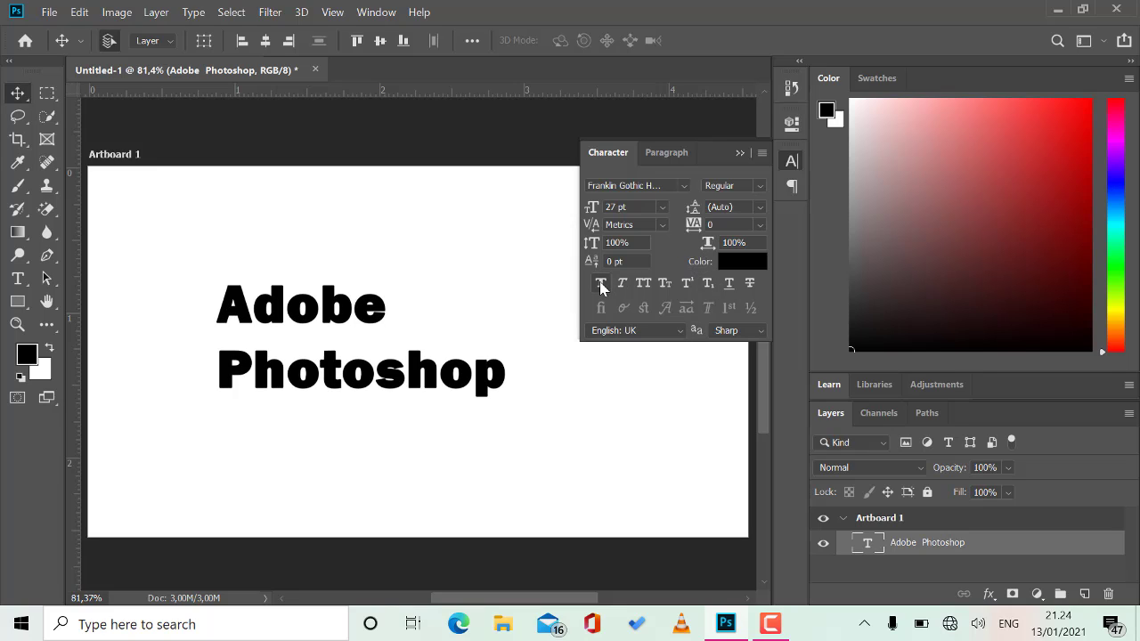
{"action": "left_click", "coordinate": [622, 284]}
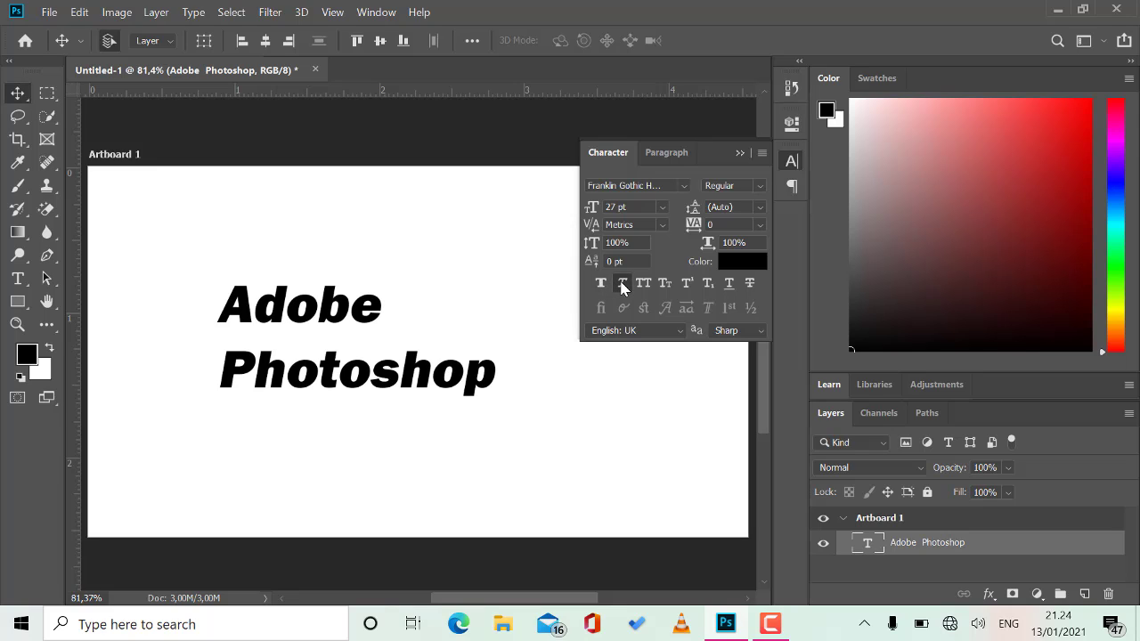
{"action": "left_click", "coordinate": [622, 284]}
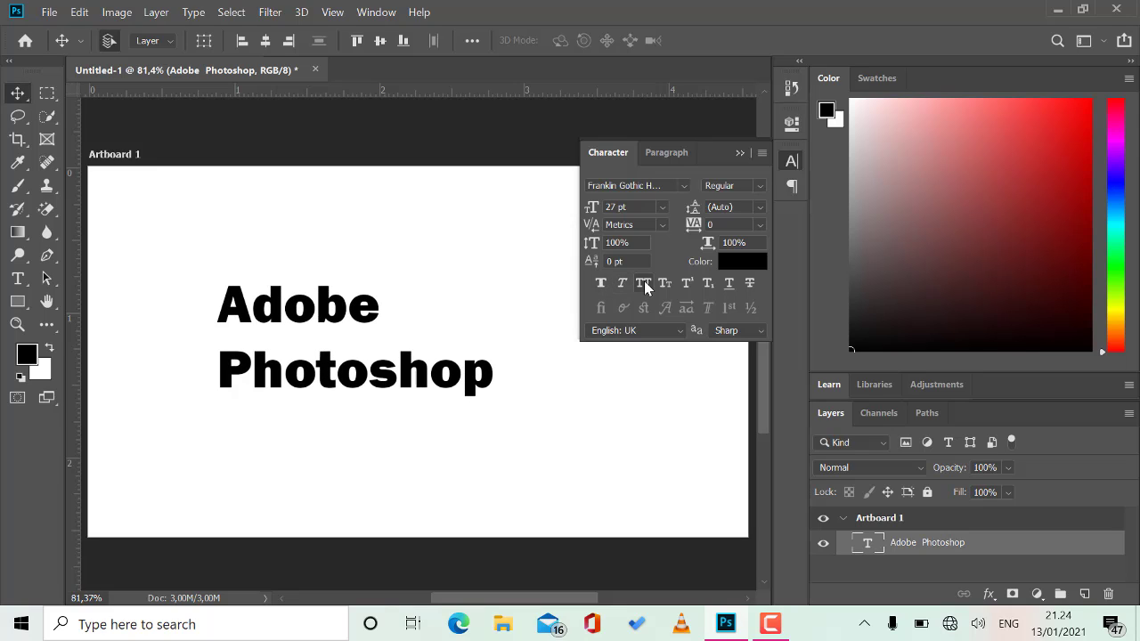
- Try All Caps, Small Caps, Superscript, Underline and Strikethrough on the text, turning each style off again
{"action": "left_click", "coordinate": [644, 282]}
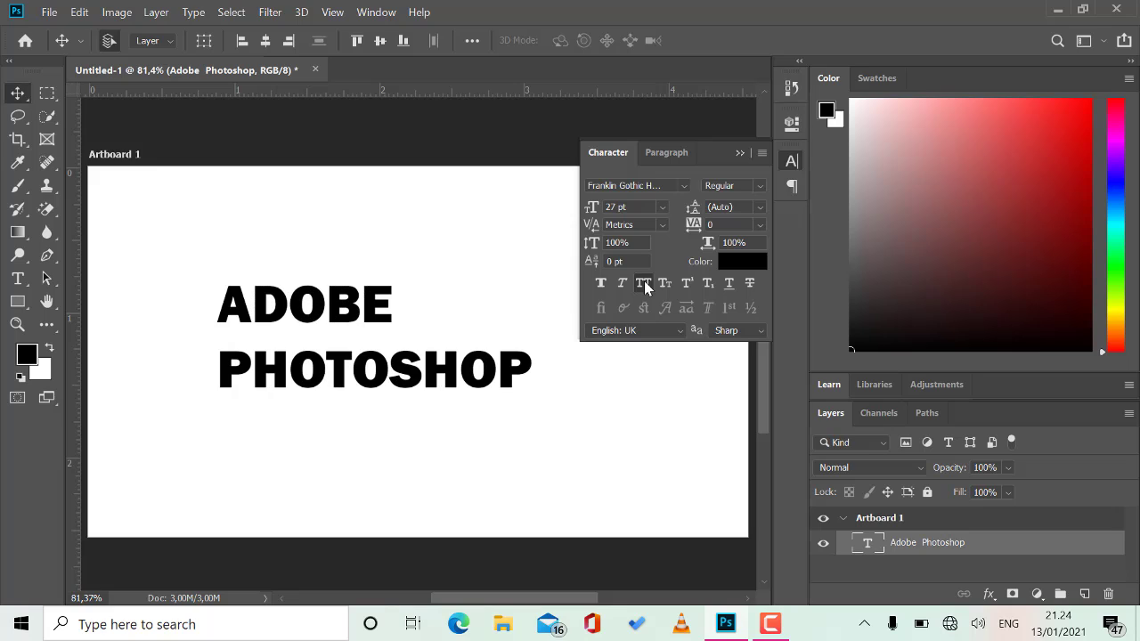
{"action": "left_click", "coordinate": [664, 284]}
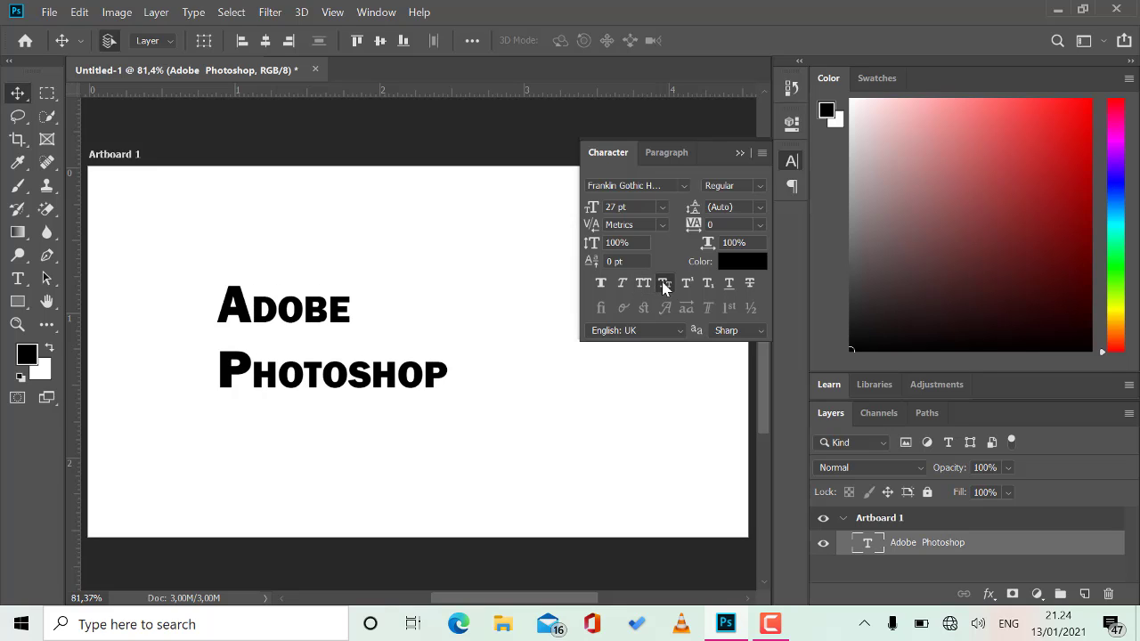
{"action": "left_click", "coordinate": [664, 283]}
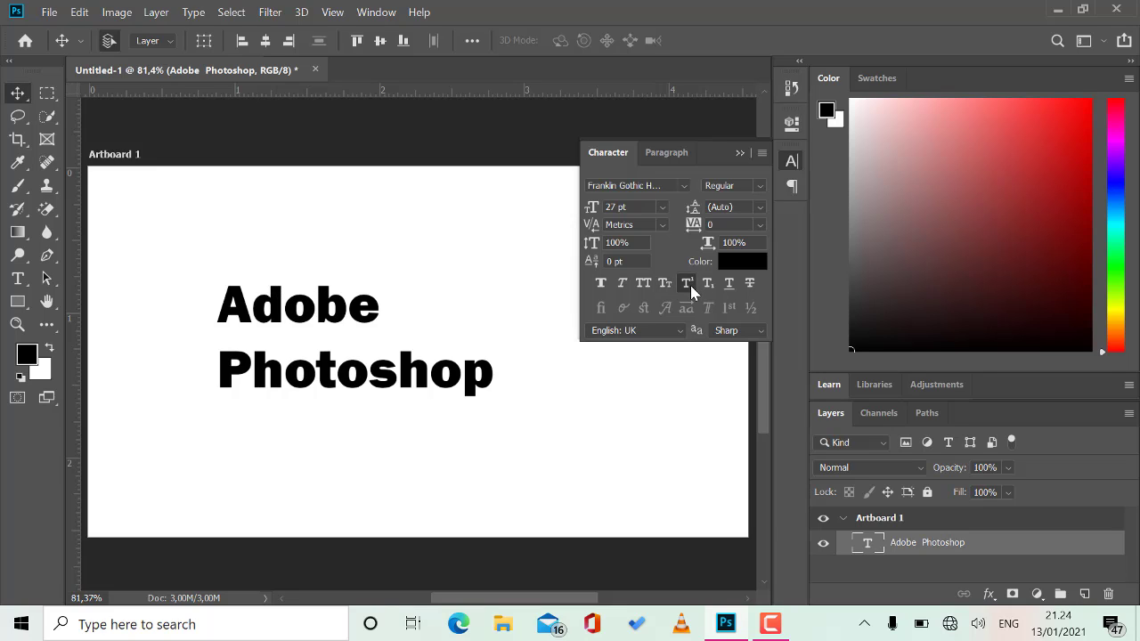
{"action": "left_click", "coordinate": [690, 285]}
{"action": "left_click", "coordinate": [691, 285]}
{"action": "left_click", "coordinate": [730, 284]}
{"action": "left_click", "coordinate": [751, 284]}
{"action": "left_click", "coordinate": [752, 285]}
- Apply All Caps to the Adobe Photoshop text and close its character settings
{"action": "left_click", "coordinate": [642, 281]}
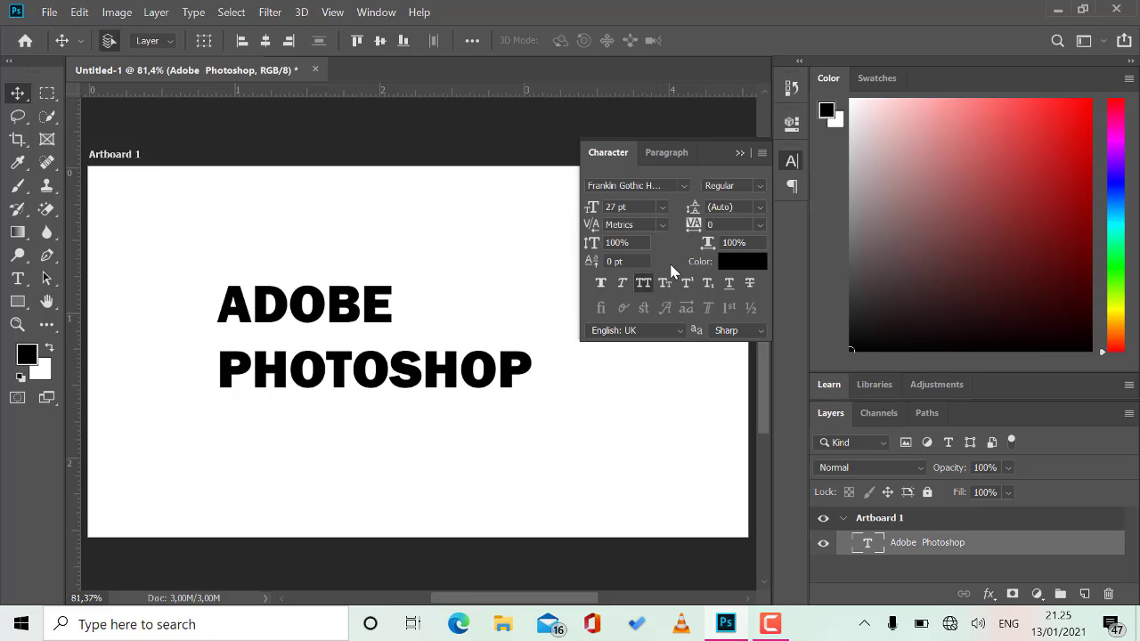
{"action": "left_click", "coordinate": [791, 161]}
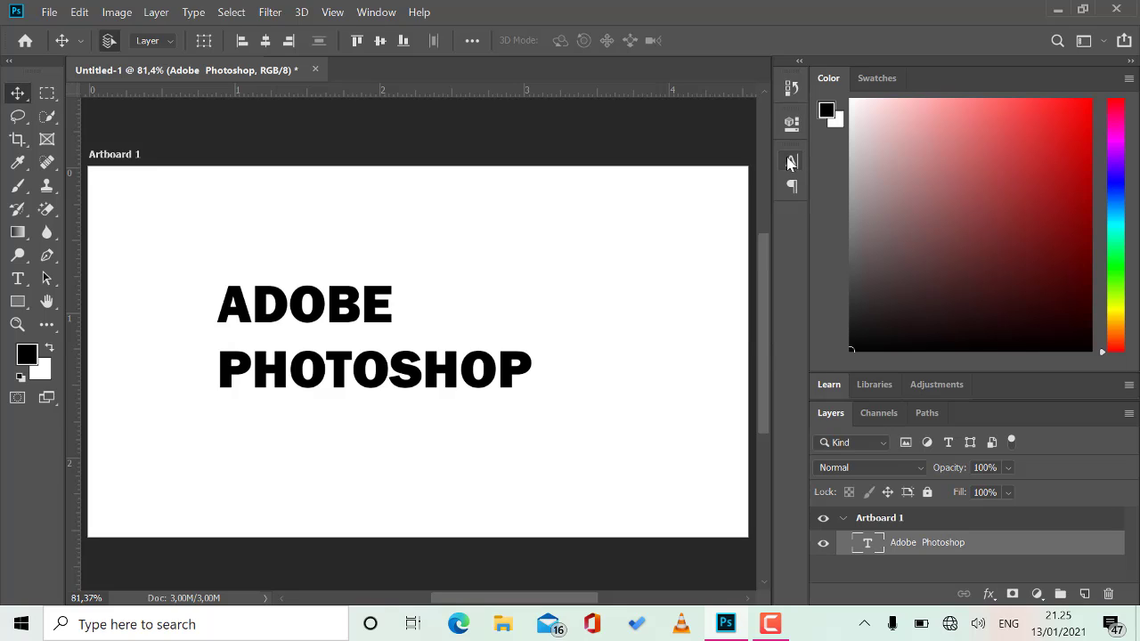
- Join the two lines into a single line reading ADOBE PHOTOSHOP and move the text to about the centre of the artboard
{"action": "double_click", "coordinate": [248, 372]}
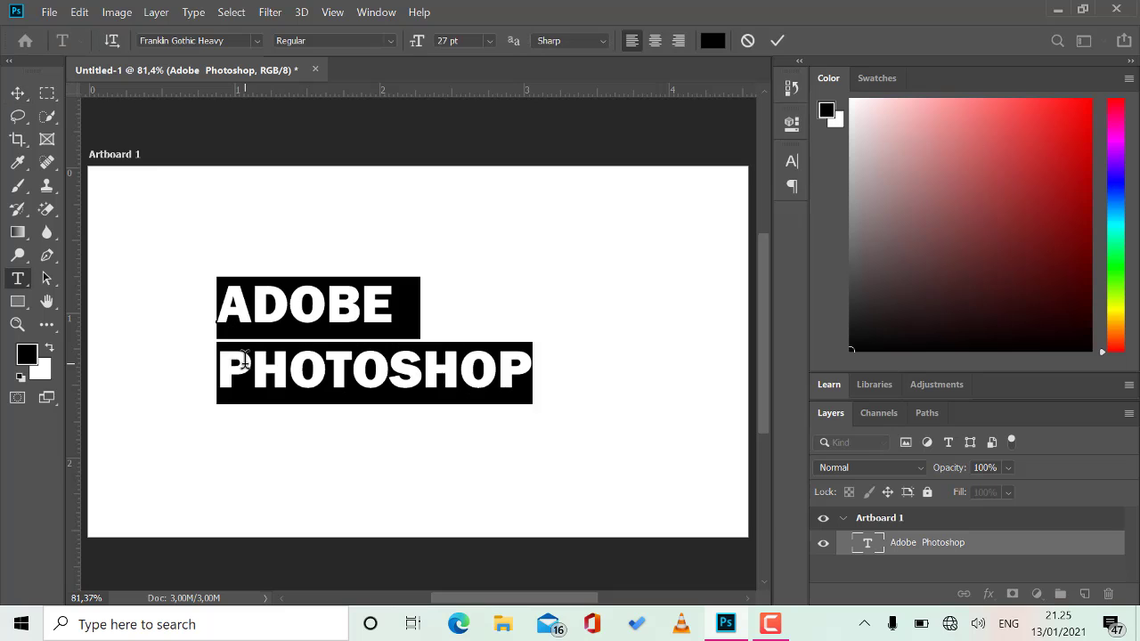
{"action": "left_click", "coordinate": [220, 374]}
{"action": "key", "text": "BackSpace"}
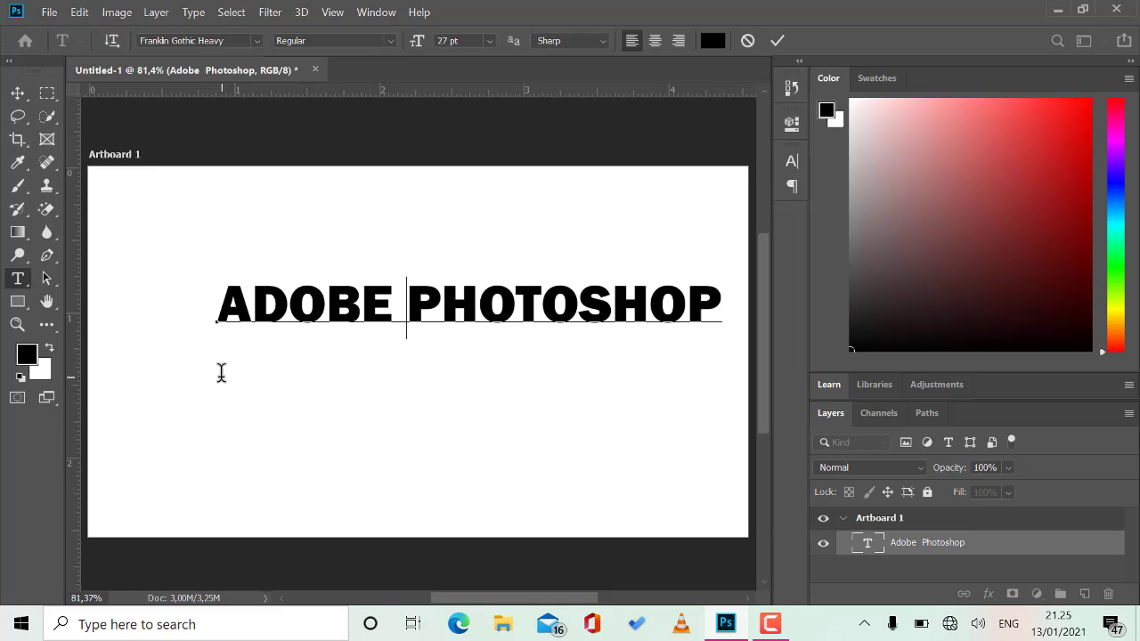
{"action": "left_click", "coordinate": [18, 93]}
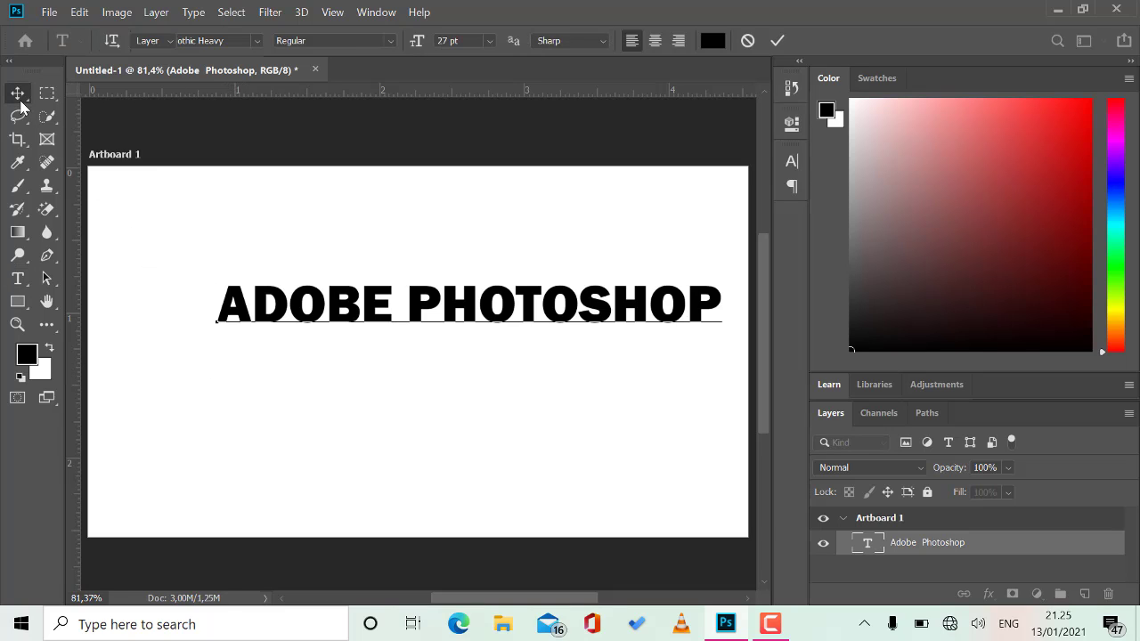
{"action": "left_click_drag", "start_coordinate": [489, 308], "coordinate": [430, 337]}
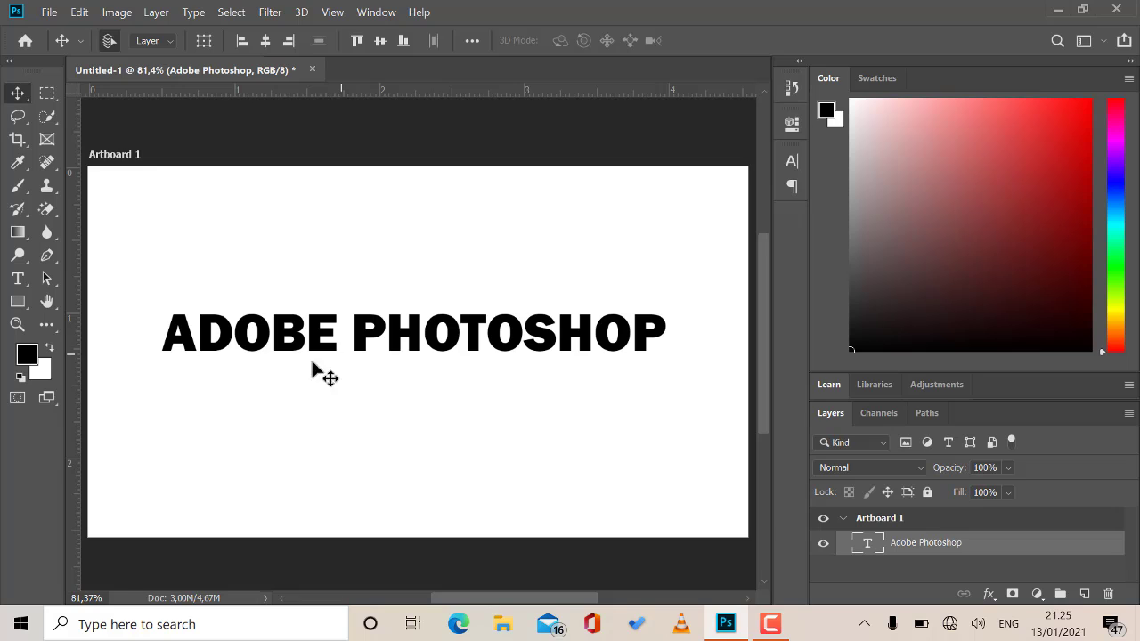
- Start a new text object above ADOBE PHOTOSHOP in the Dosis SemiBold font with All Caps turned off
{"action": "left_click", "coordinate": [18, 278]}
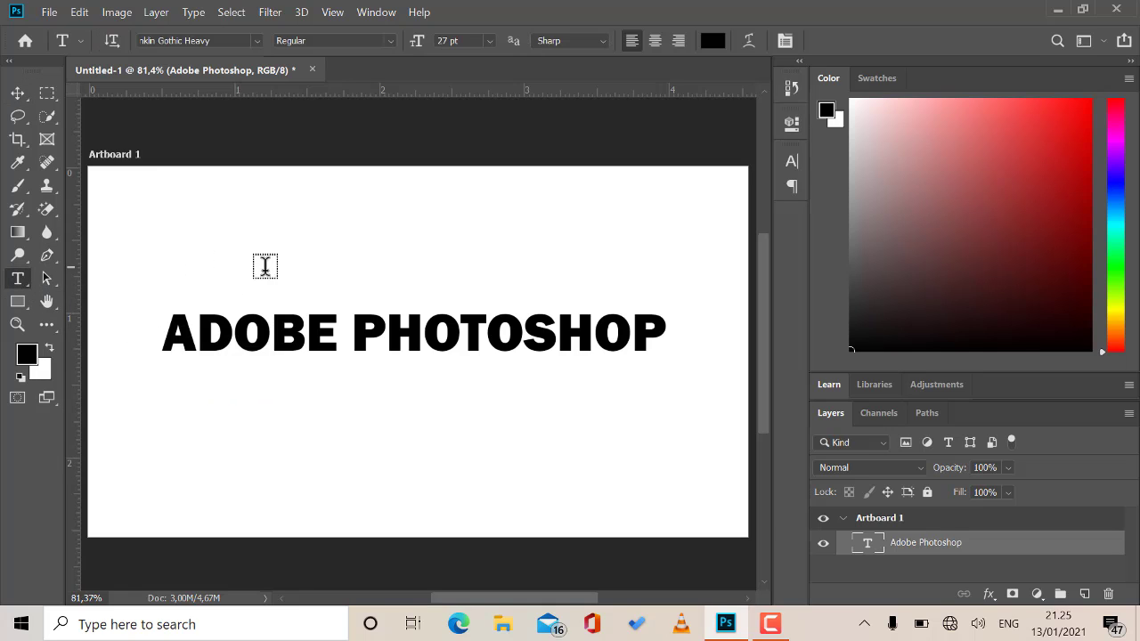
{"action": "left_click", "coordinate": [390, 260]}
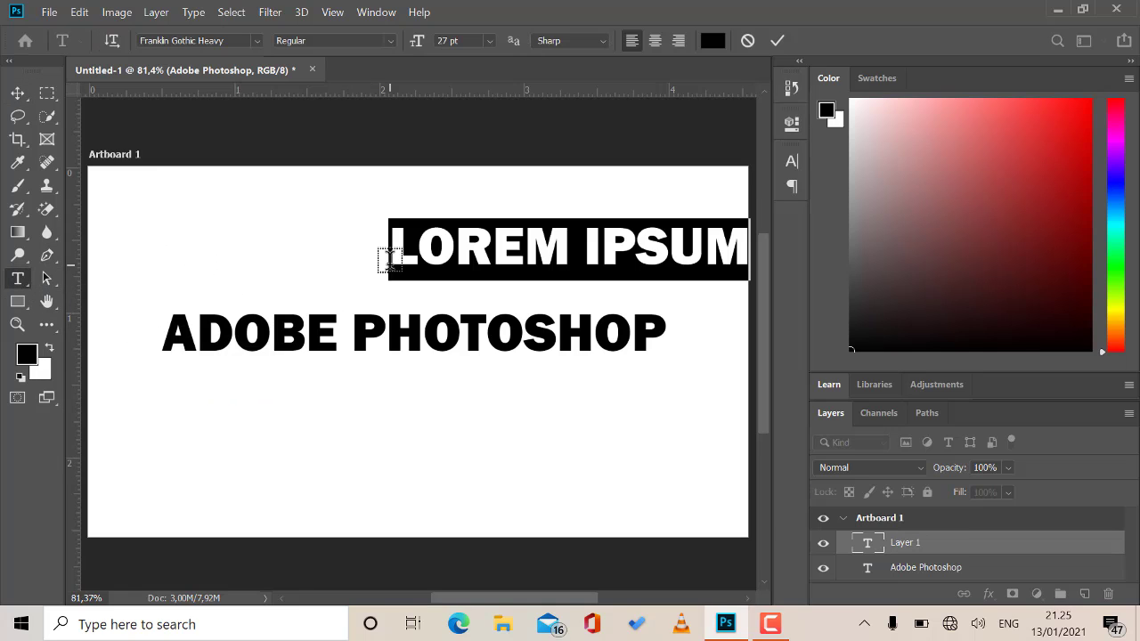
{"action": "left_click", "coordinate": [256, 41]}
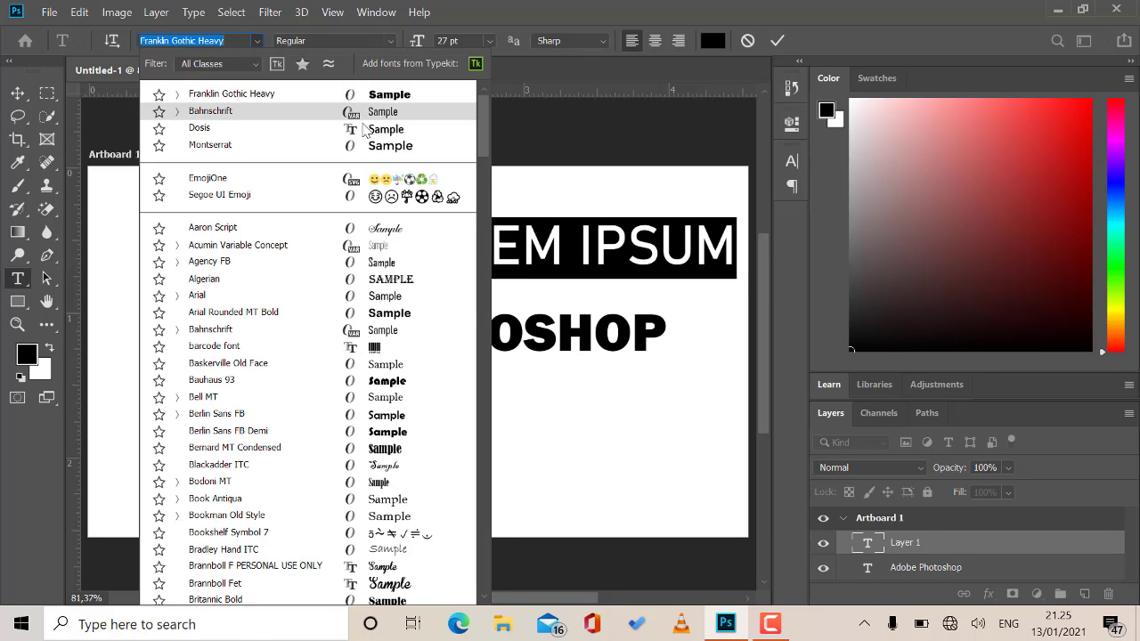
{"action": "left_click", "coordinate": [326, 127]}
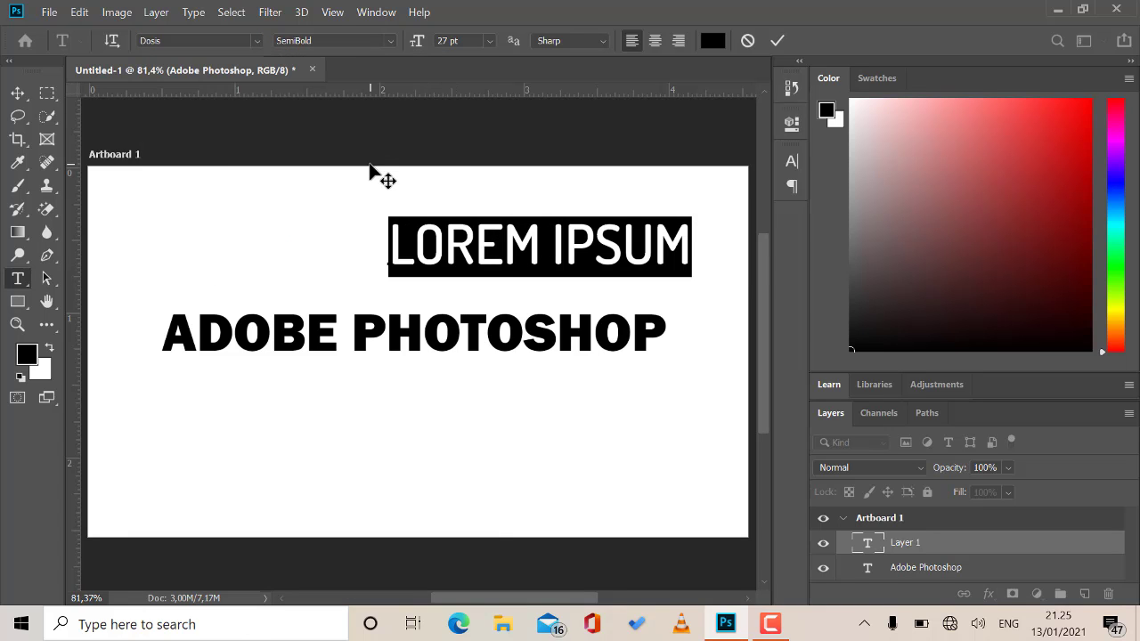
{"action": "left_click", "coordinate": [793, 161]}
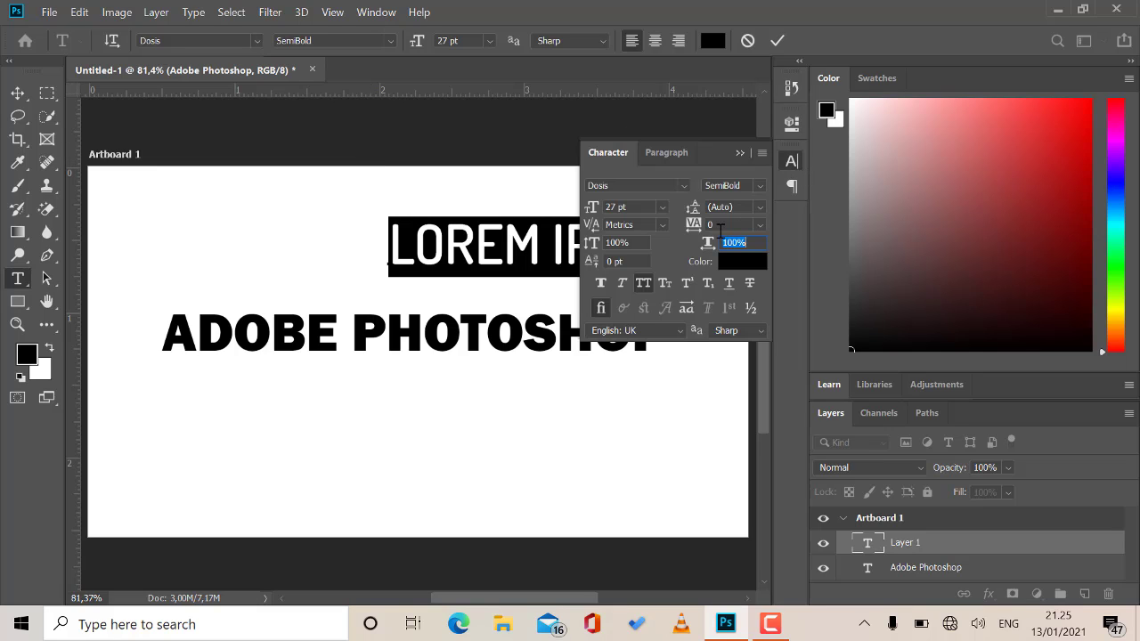
{"action": "left_click", "coordinate": [644, 285]}
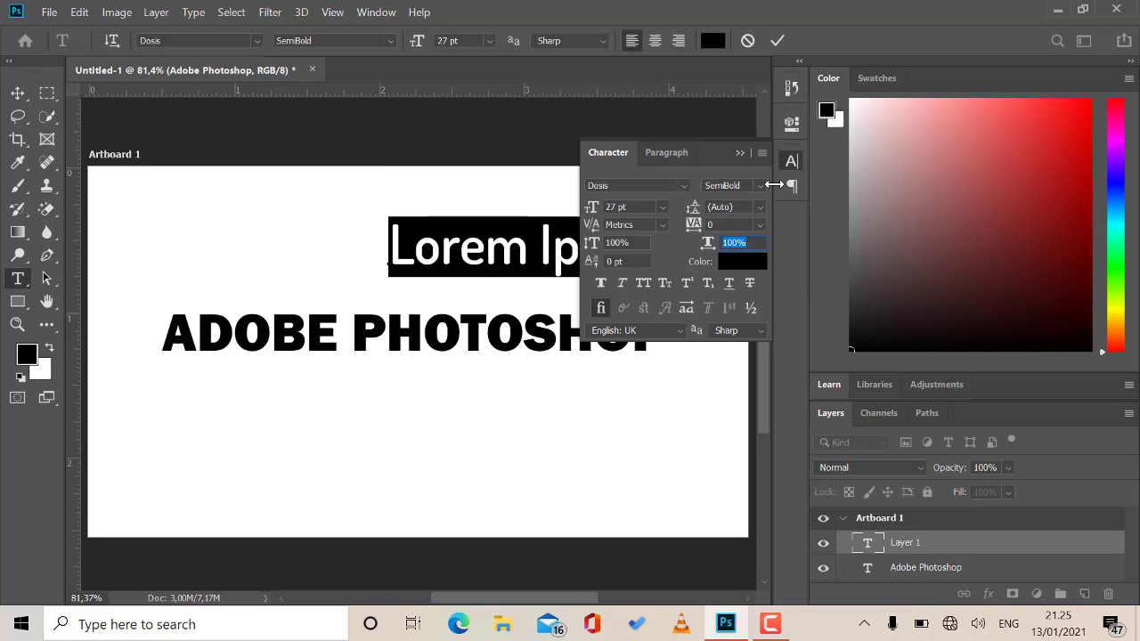
{"action": "left_click", "coordinate": [794, 161]}
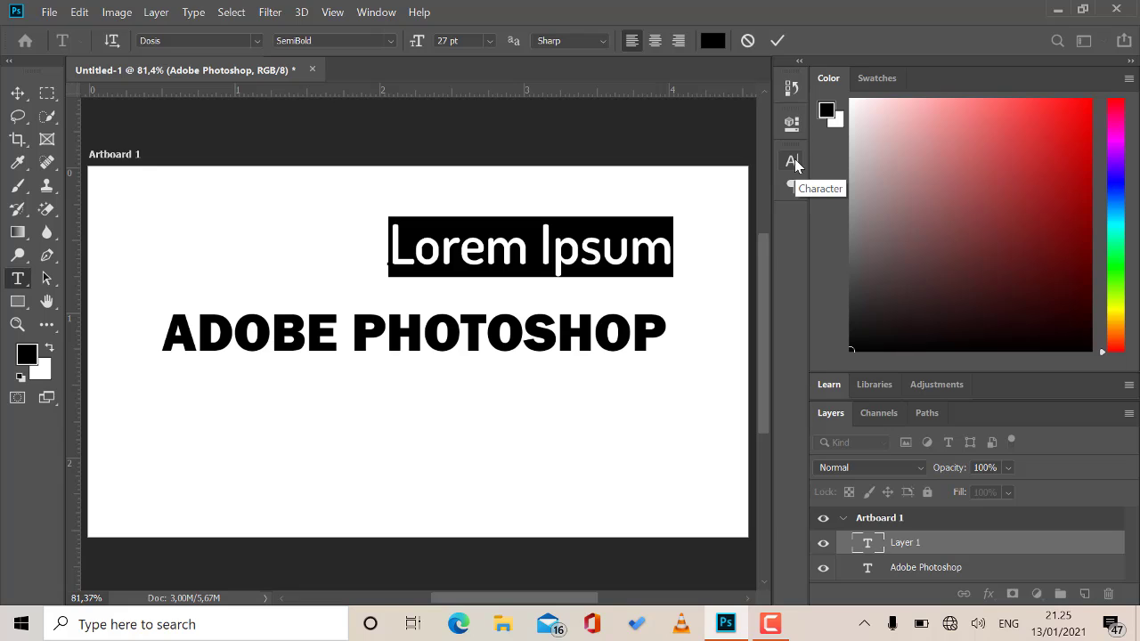
- Replace the placeholder in the new text object with "Editing Your Life"
{"action": "type", "text": "Edit"}
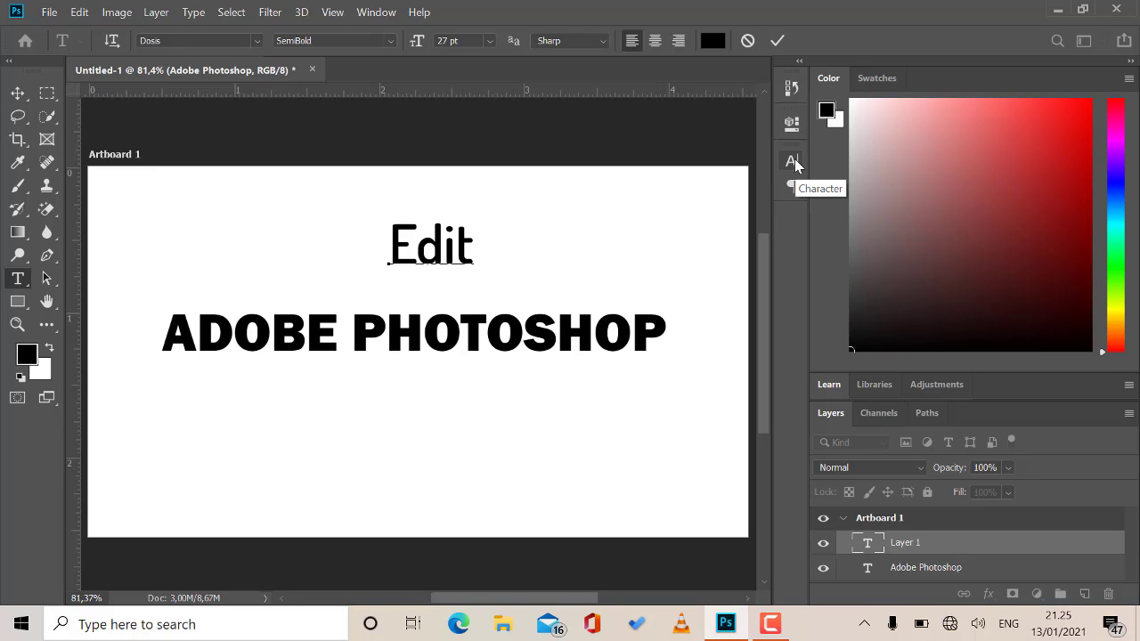
{"action": "type", "text": " yo"}
{"action": "key", "text": "BackSpace"}
{"action": "key", "text": "BackSpace"}
{"action": "key", "text": "BackSpace"}
{"action": "type", "text": "in"}
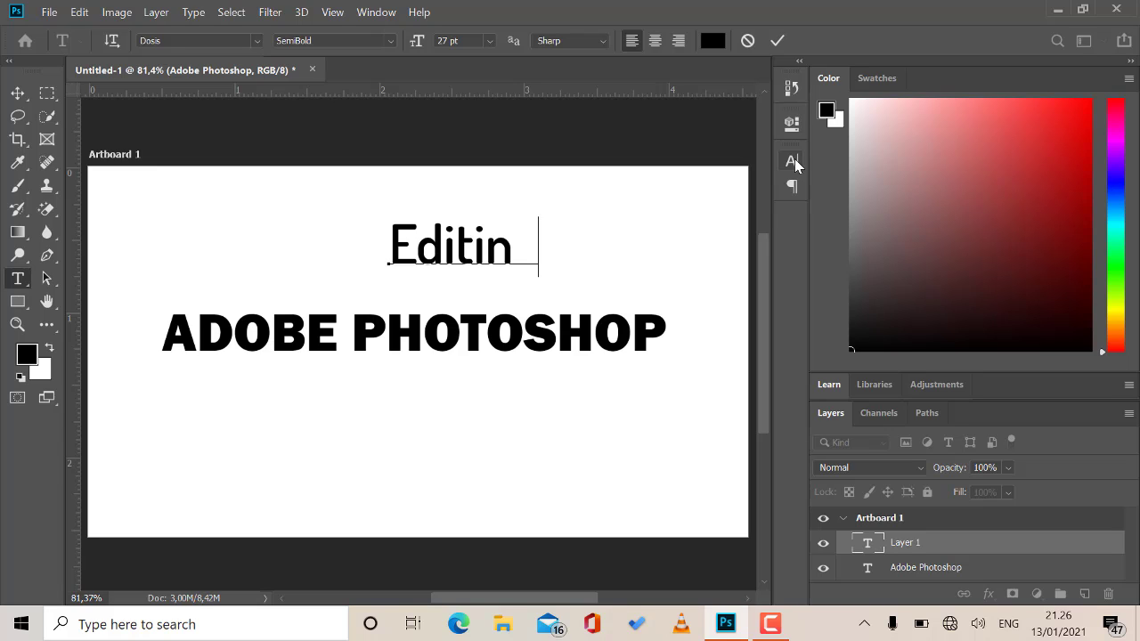
{"action": "type", "text": "g your "}
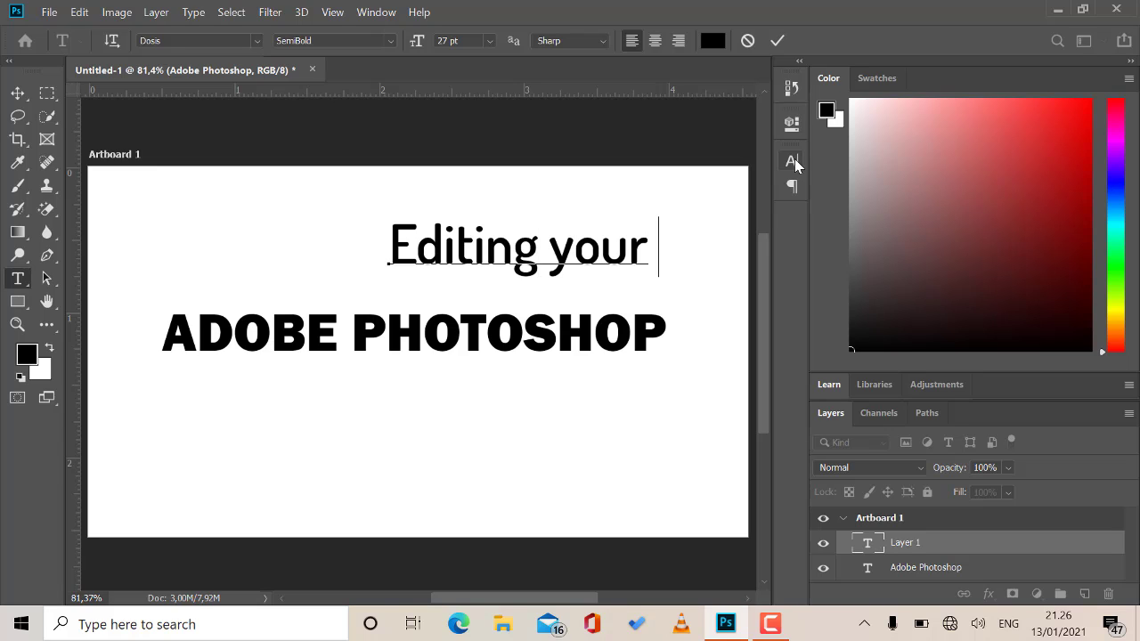
{"action": "type", "text": "Life"}
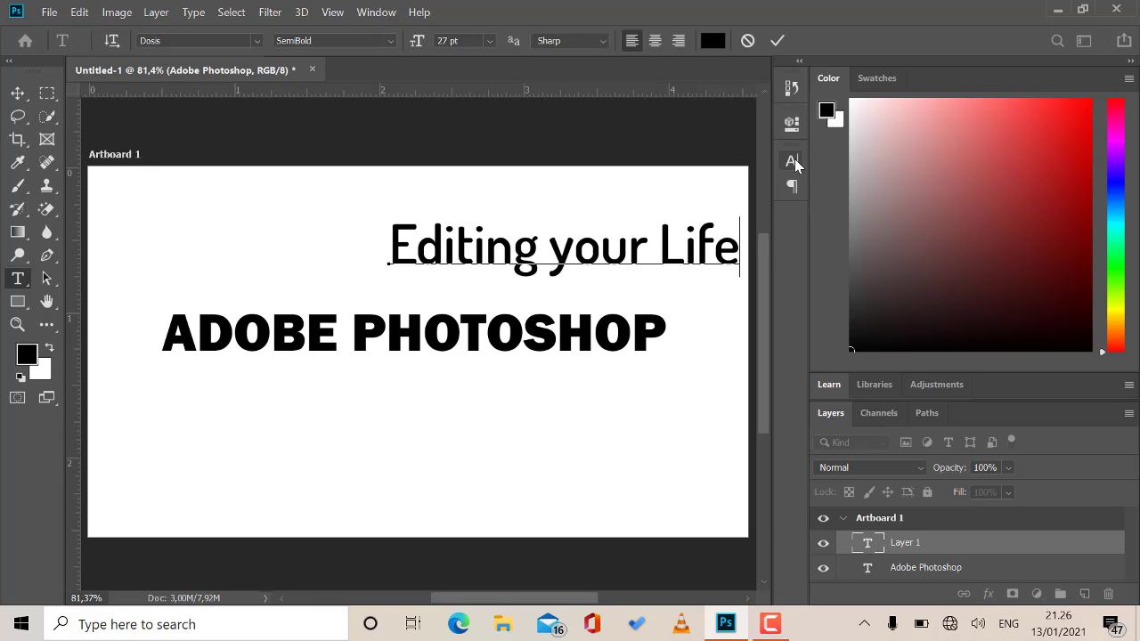
{"action": "left_click", "coordinate": [564, 239]}
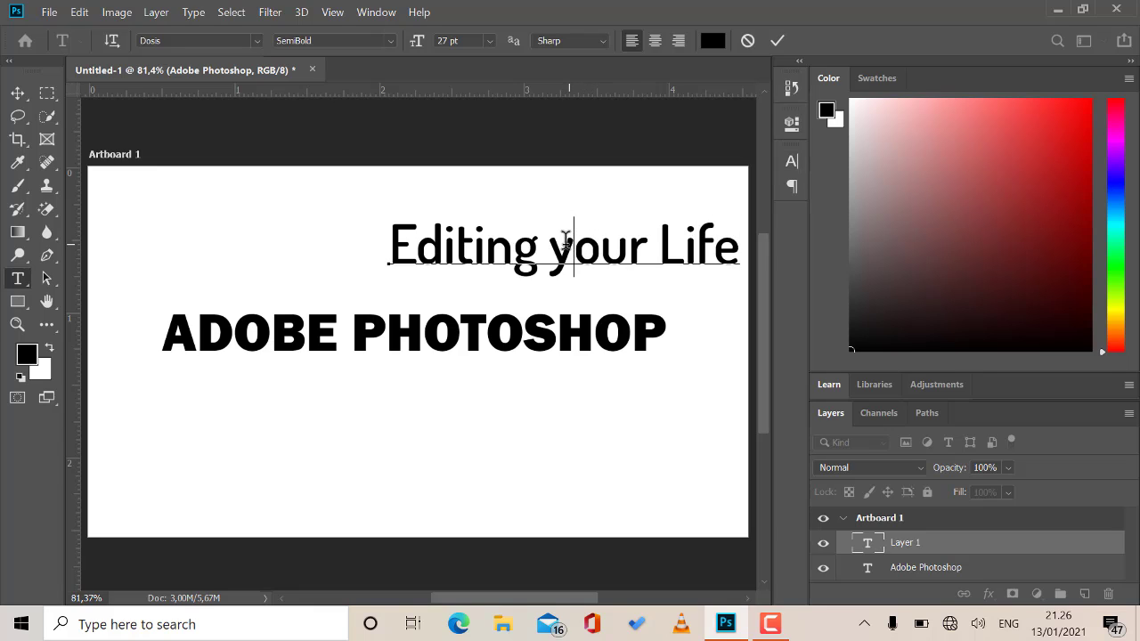
{"action": "left_click_drag", "start_coordinate": [564, 239], "coordinate": [559, 239]}
{"action": "type", "text": "Y"}
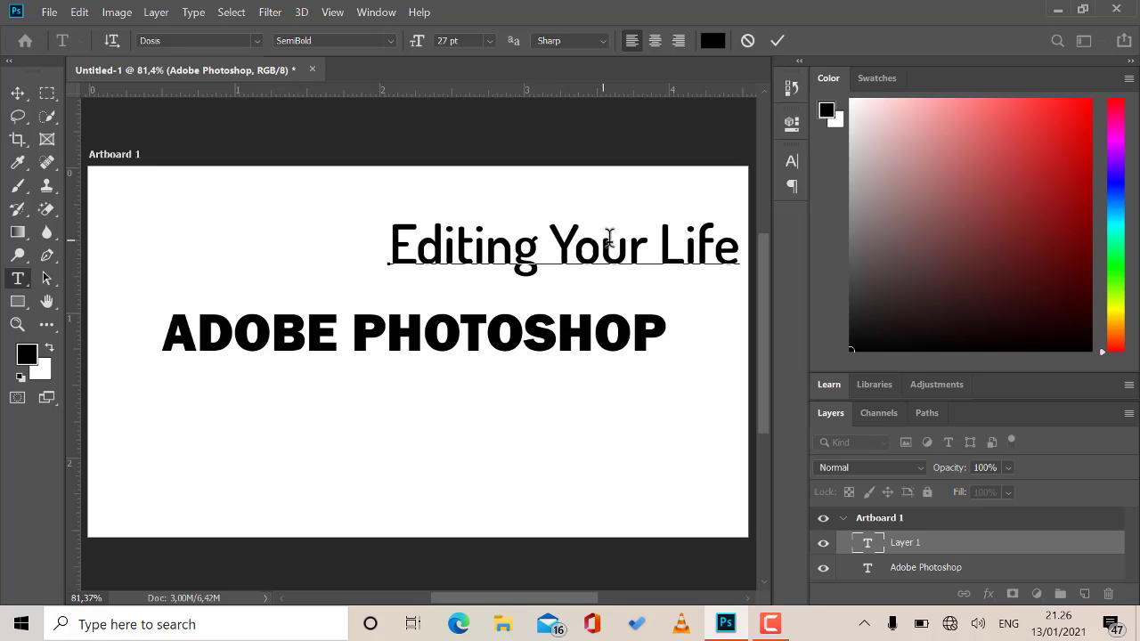
- Move the "Editing Your Life" text just below the word PHOTOSHOP and apply Faux Italic to it
{"action": "left_click", "coordinate": [792, 162]}
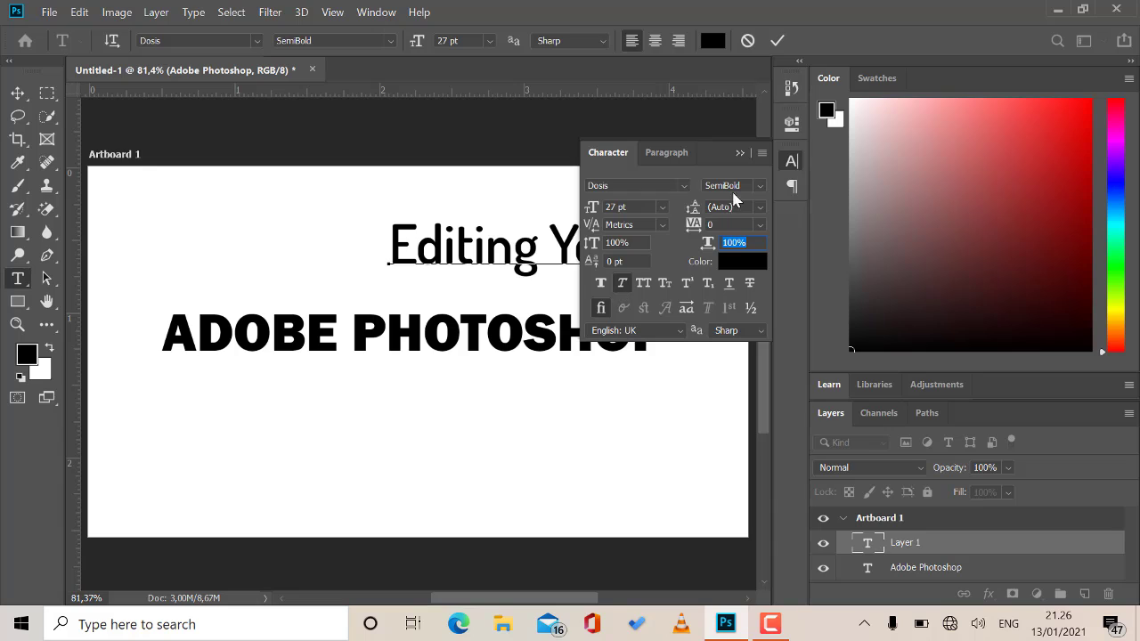
{"action": "left_click", "coordinate": [791, 161]}
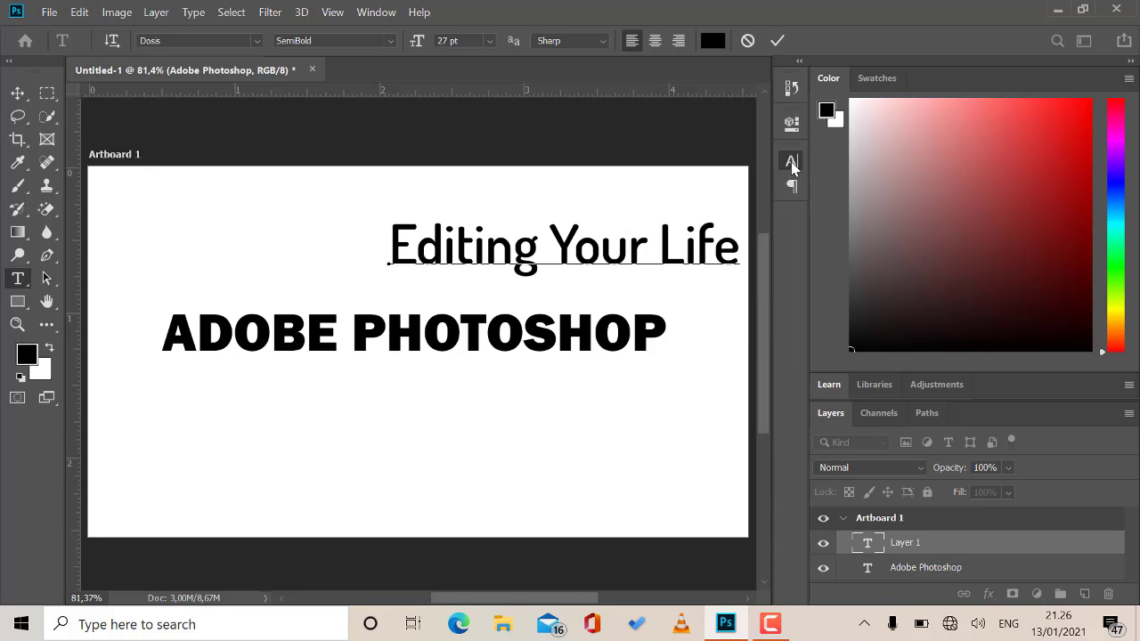
{"action": "left_click", "coordinate": [18, 92]}
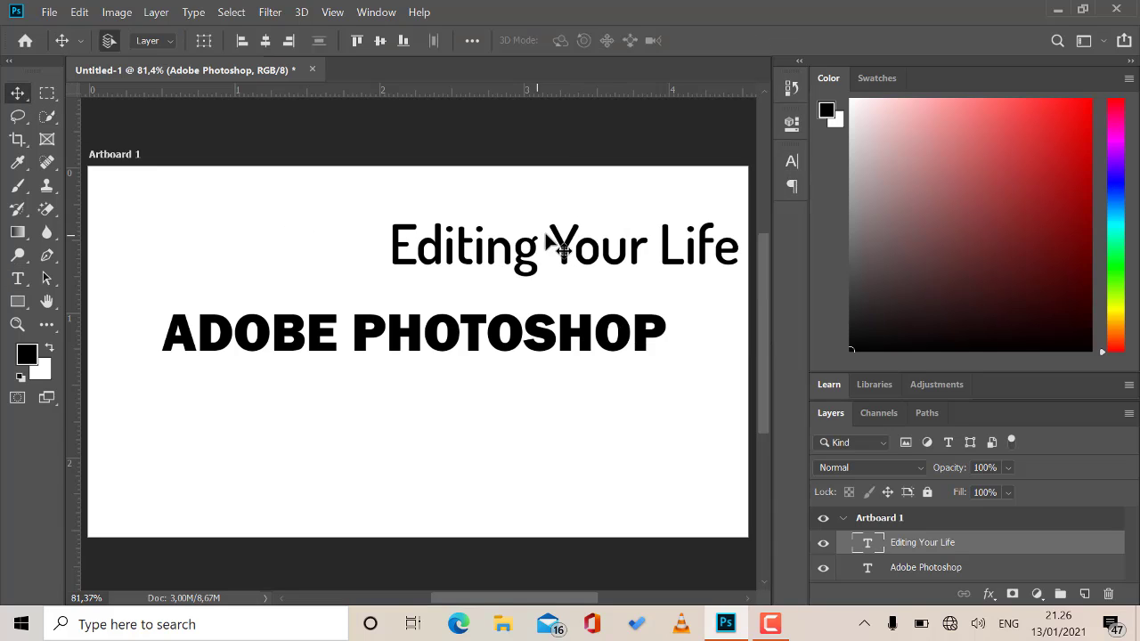
{"action": "left_click_drag", "start_coordinate": [588, 250], "coordinate": [550, 378]}
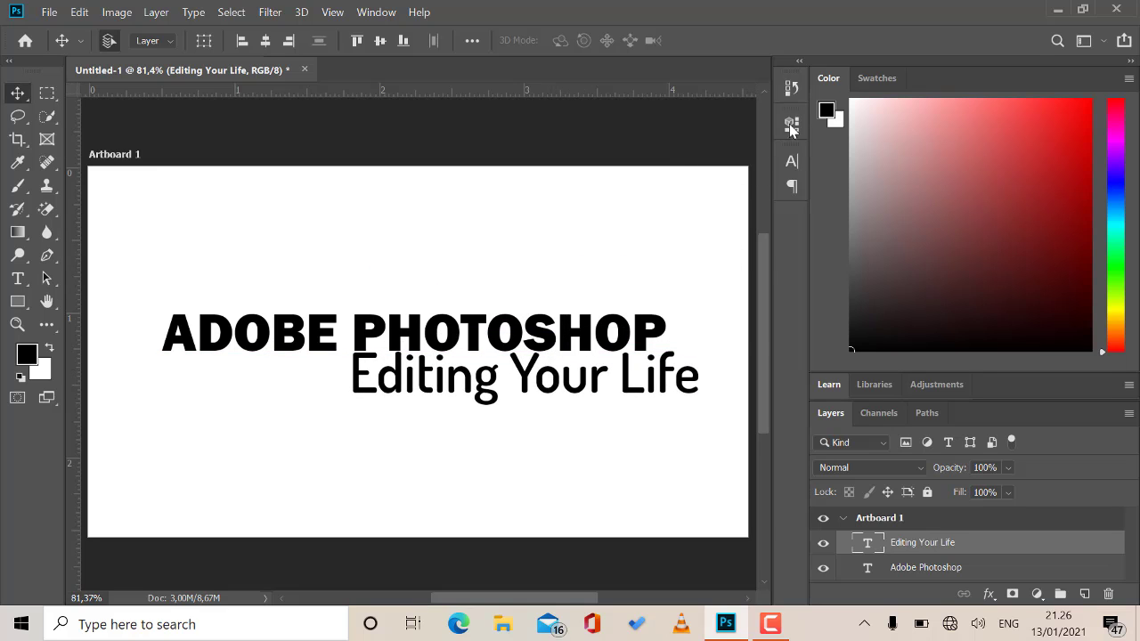
{"action": "left_click", "coordinate": [791, 161]}
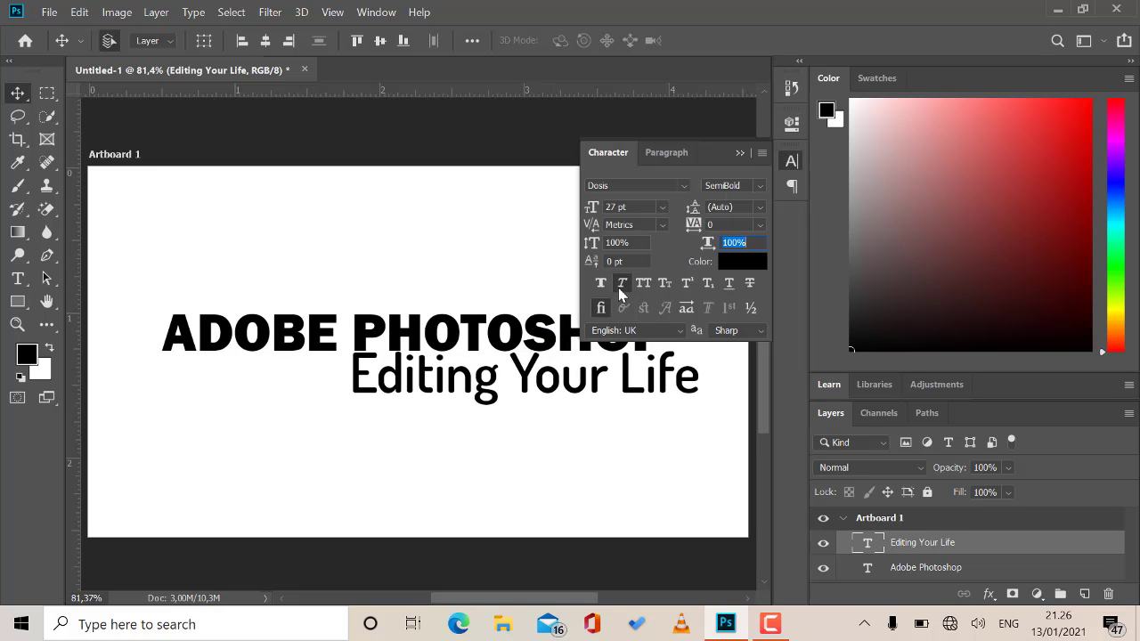
{"action": "left_click", "coordinate": [622, 283]}
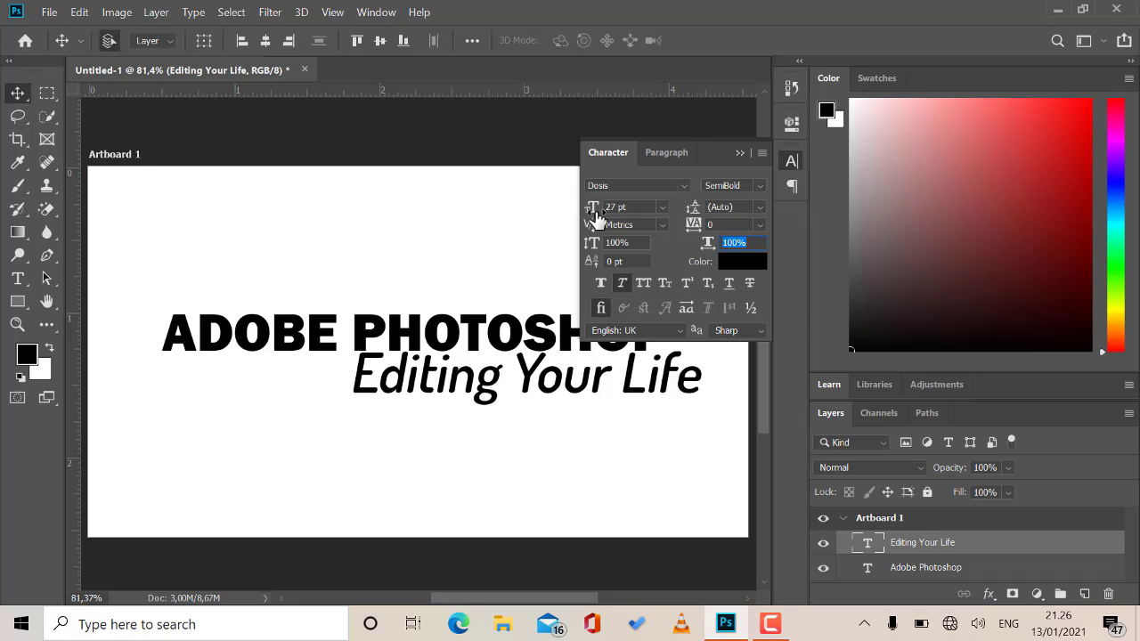
- Reduce the tagline's font size to less than half and place it directly under the end of the word PHOTOSHOP
{"action": "left_click_drag", "start_coordinate": [591, 216], "coordinate": [571, 211]}
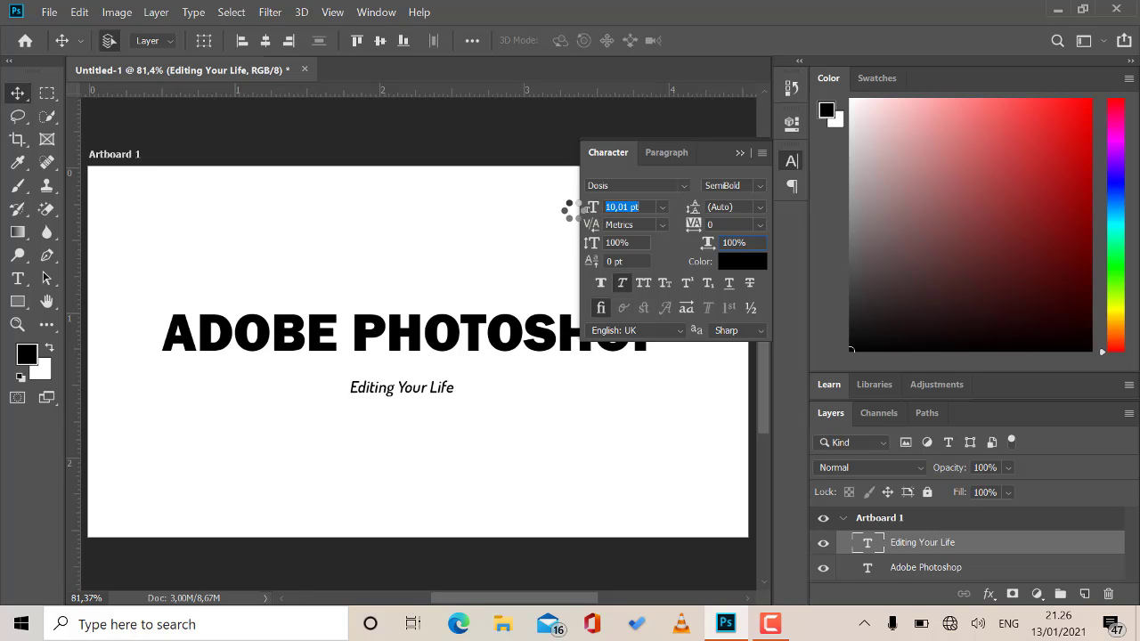
{"action": "left_click", "coordinate": [788, 163]}
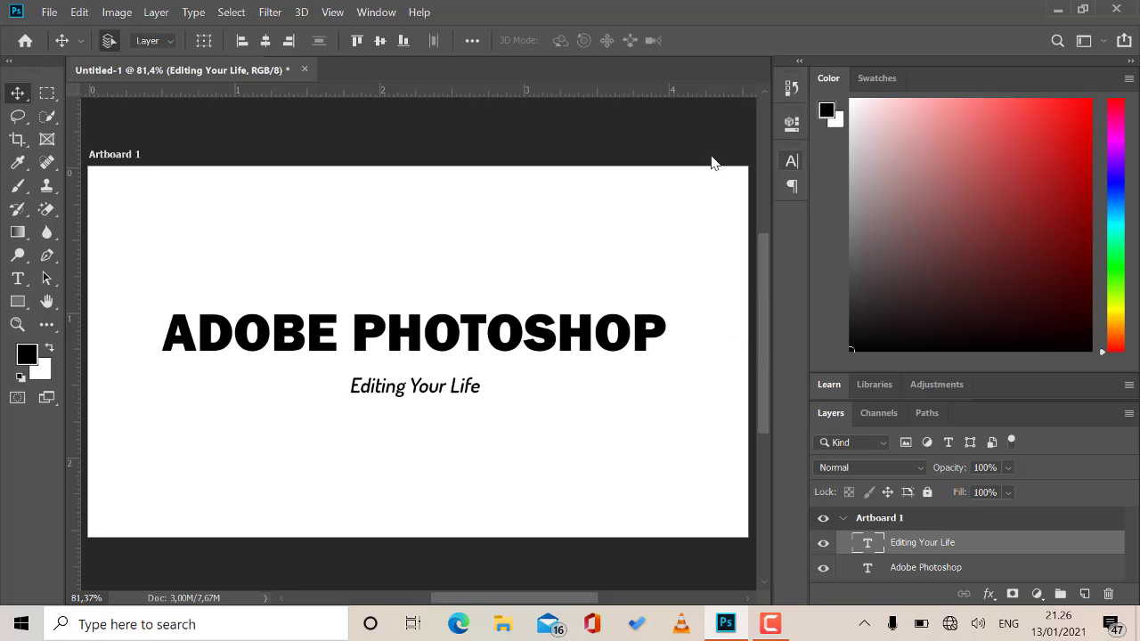
{"action": "left_click_drag", "start_coordinate": [456, 381], "coordinate": [634, 365]}
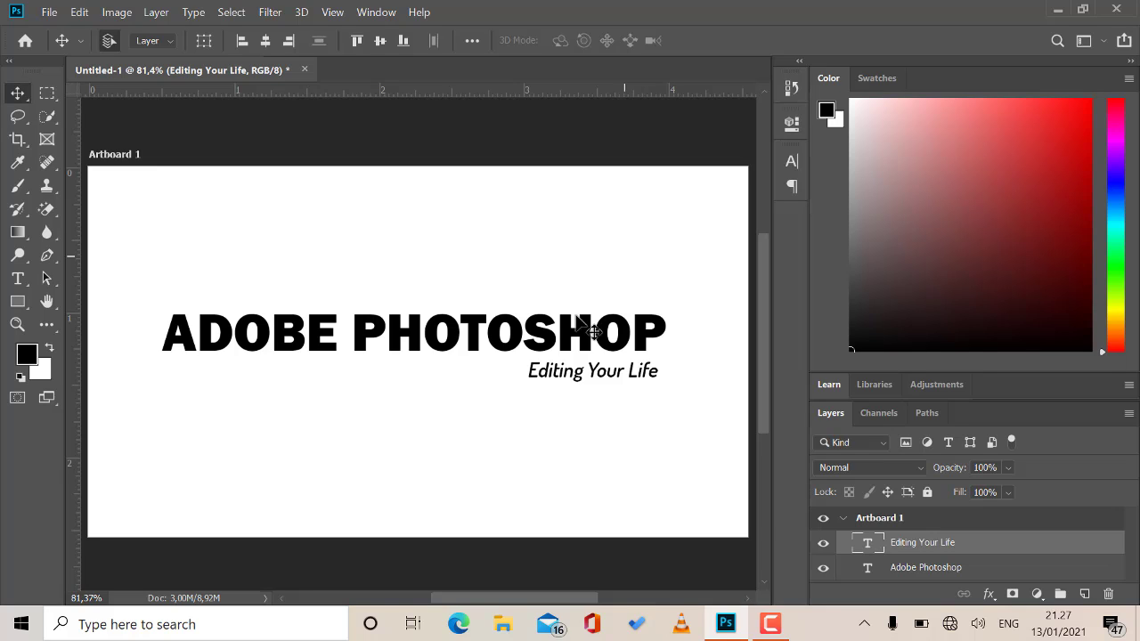
- Open the layer style settings of the Adobe Photoshop text layer and keep the title in view
{"action": "left_click", "coordinate": [991, 570]}
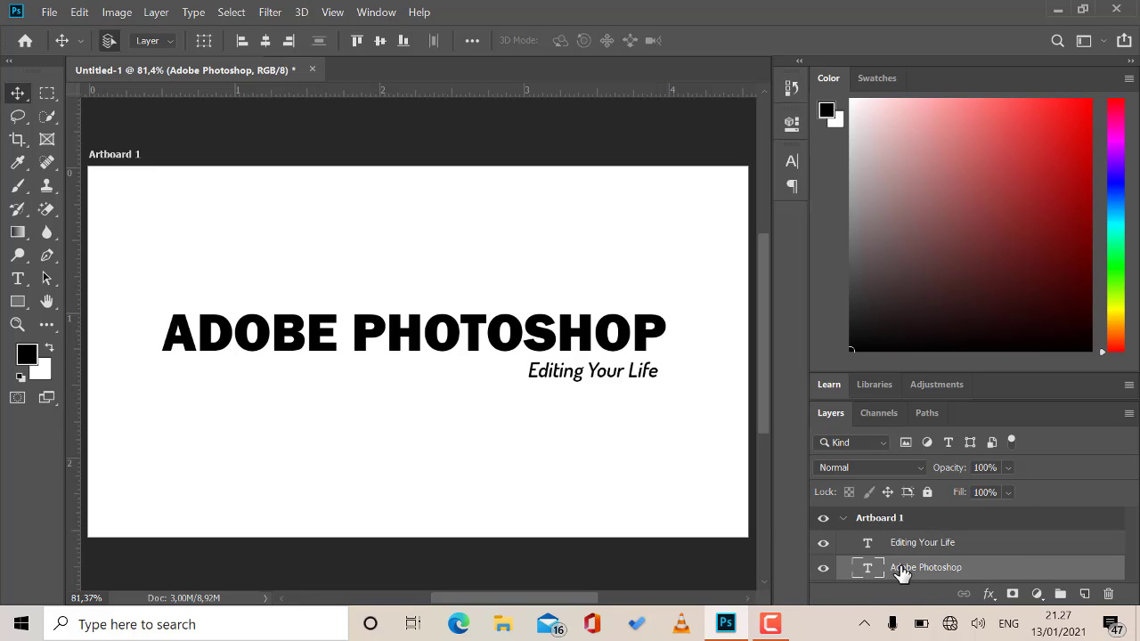
{"action": "double_click", "coordinate": [980, 572]}
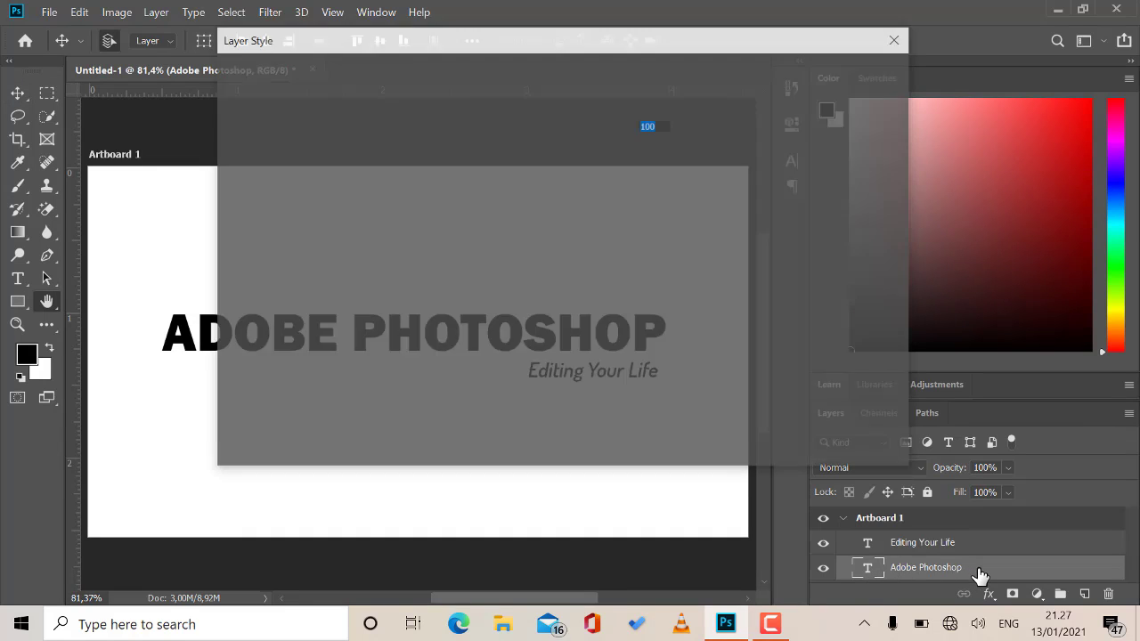
{"action": "left_click_drag", "start_coordinate": [342, 46], "coordinate": [843, 77]}
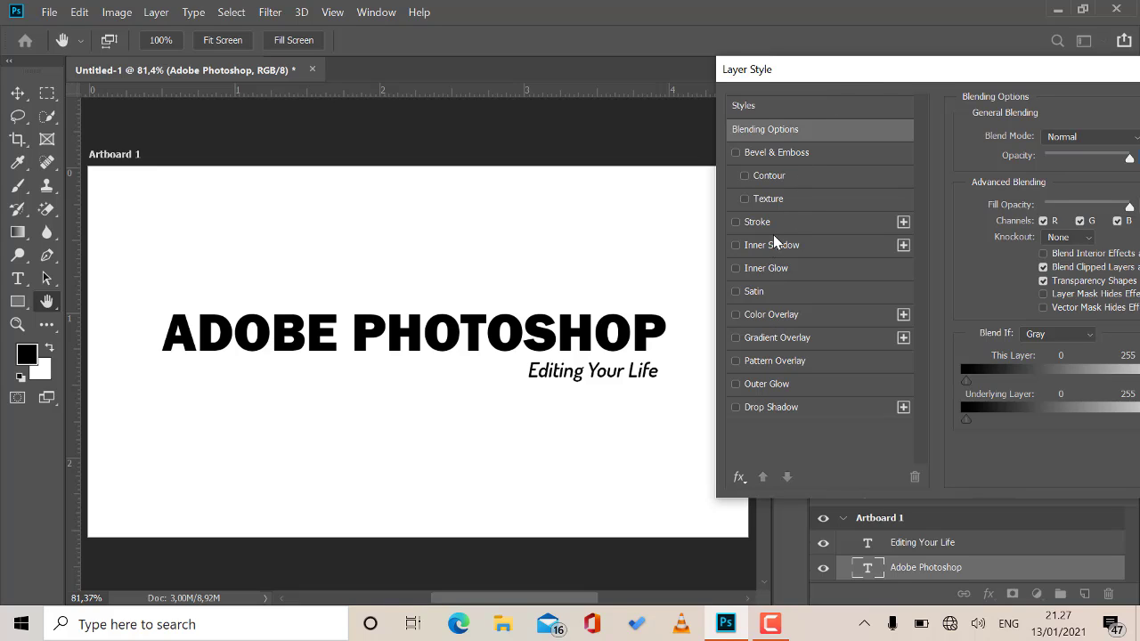
- Apply a Color Overlay to the ADOBE PHOTOSHOP text, trying red, orange and blue before settling on a medium green
{"action": "left_click", "coordinate": [794, 314]}
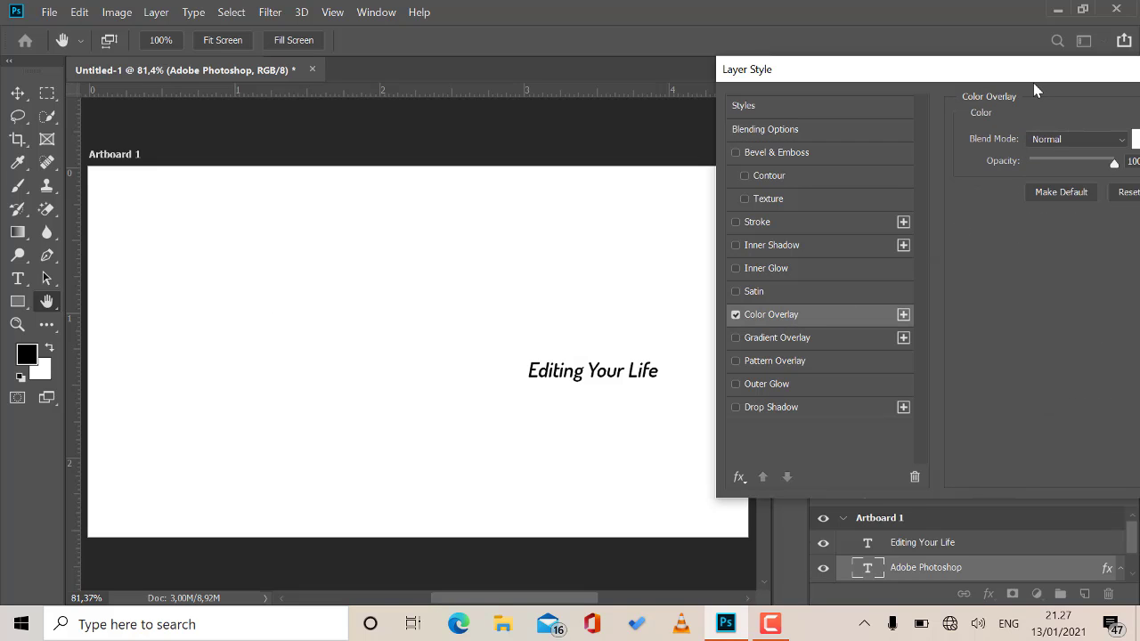
{"action": "left_click_drag", "start_coordinate": [1034, 83], "coordinate": [881, 95]}
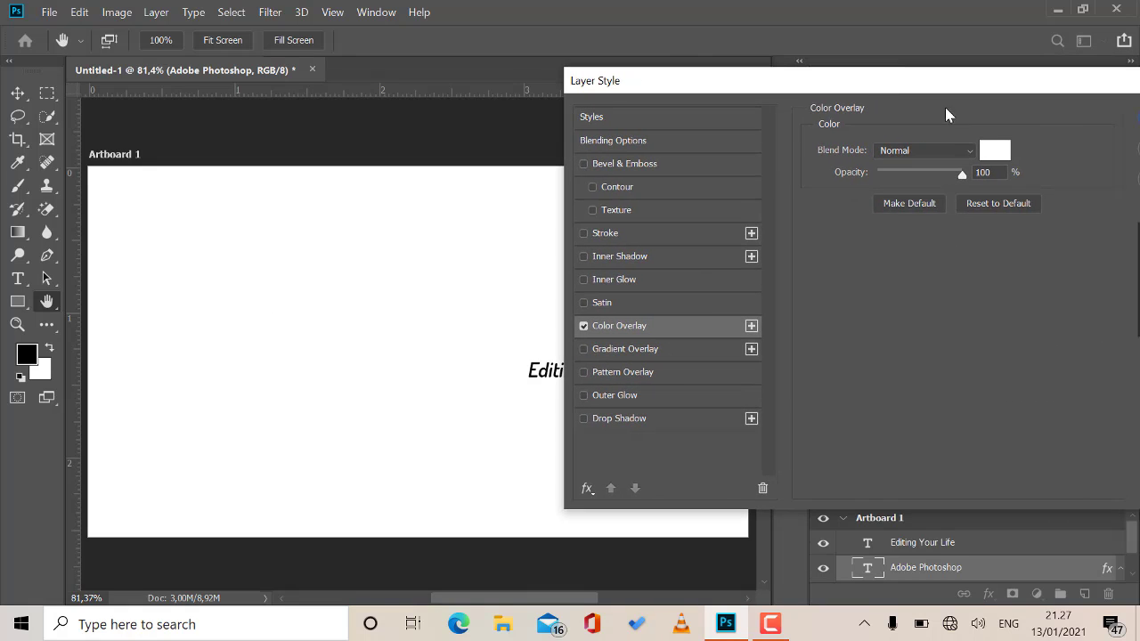
{"action": "left_click", "coordinate": [996, 150]}
{"action": "left_click_drag", "start_coordinate": [888, 184], "coordinate": [962, 236]}
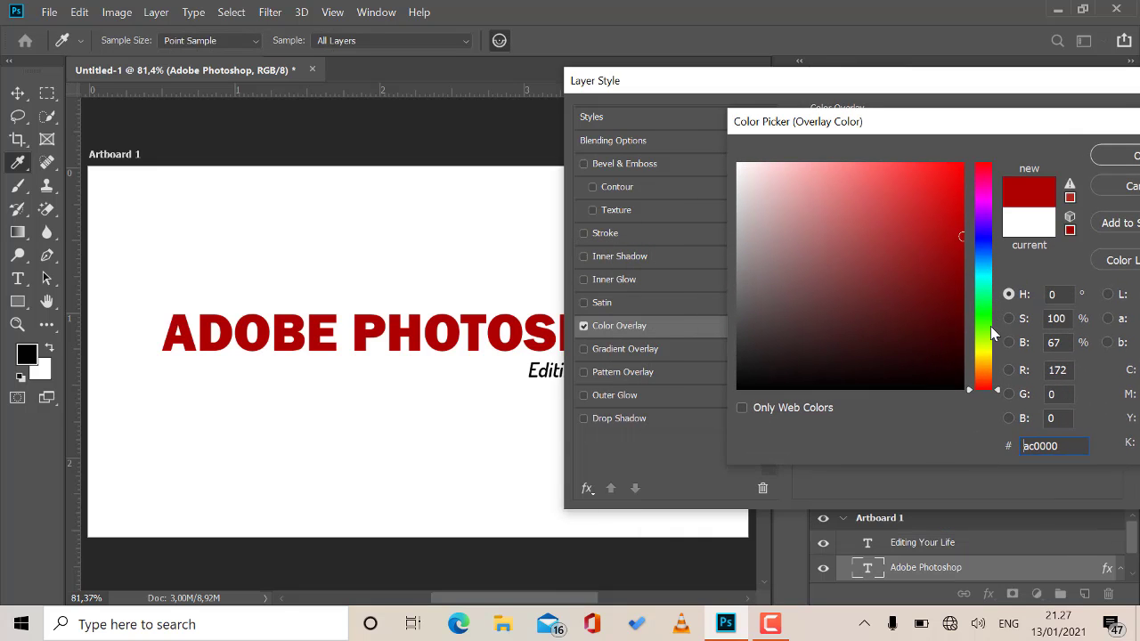
{"action": "left_click_drag", "start_coordinate": [993, 331], "coordinate": [986, 381]}
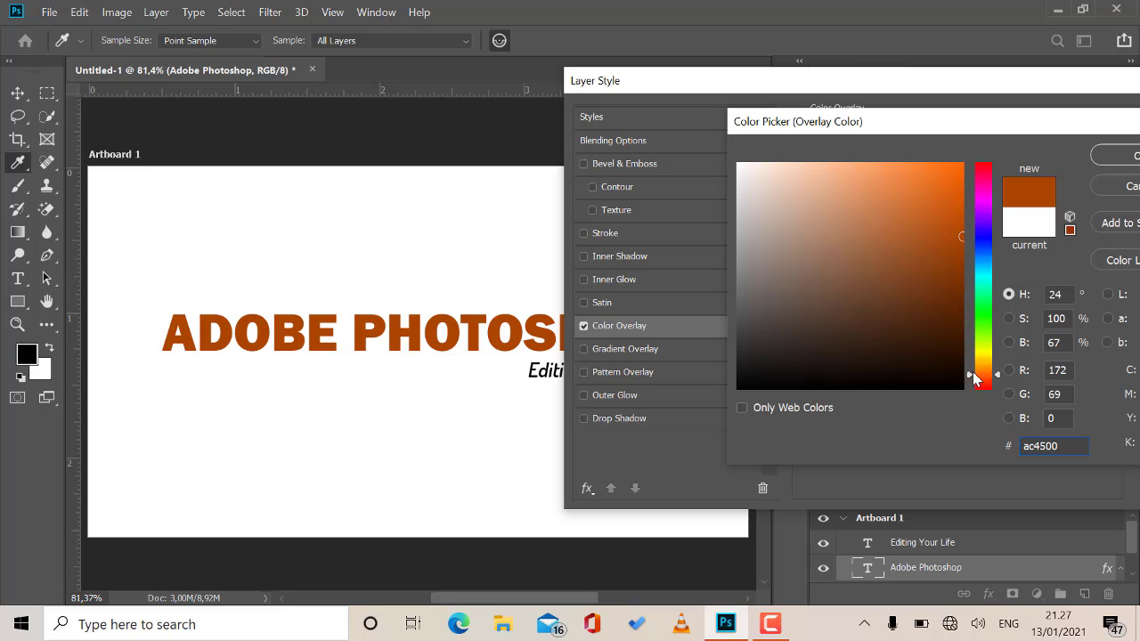
{"action": "left_click_drag", "start_coordinate": [989, 265], "coordinate": [968, 149]}
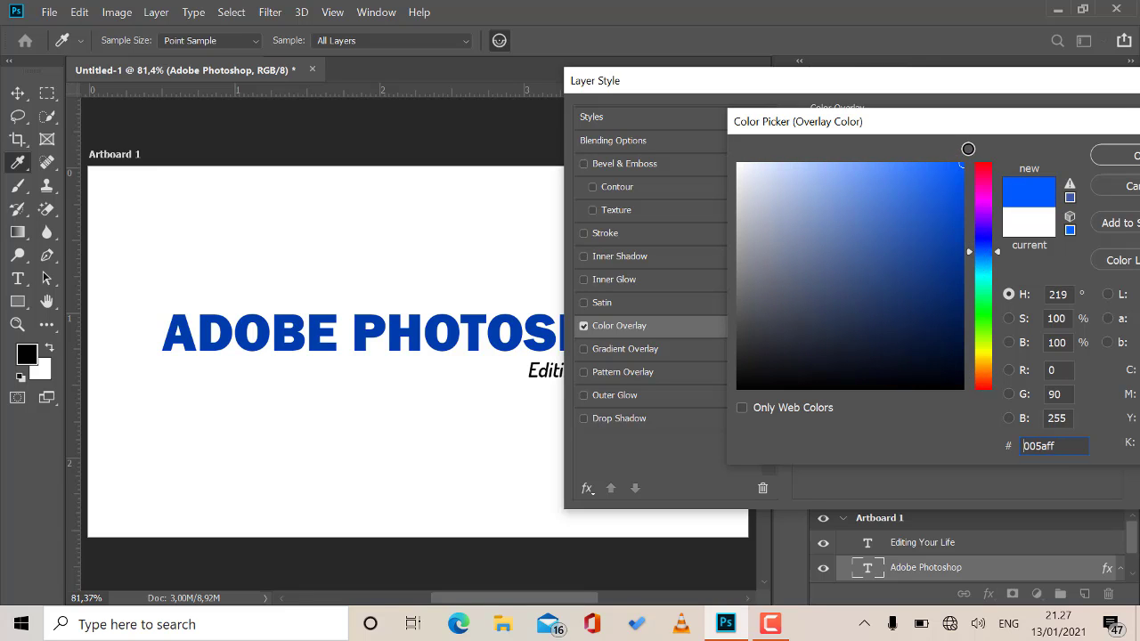
{"action": "left_click", "coordinate": [984, 292]}
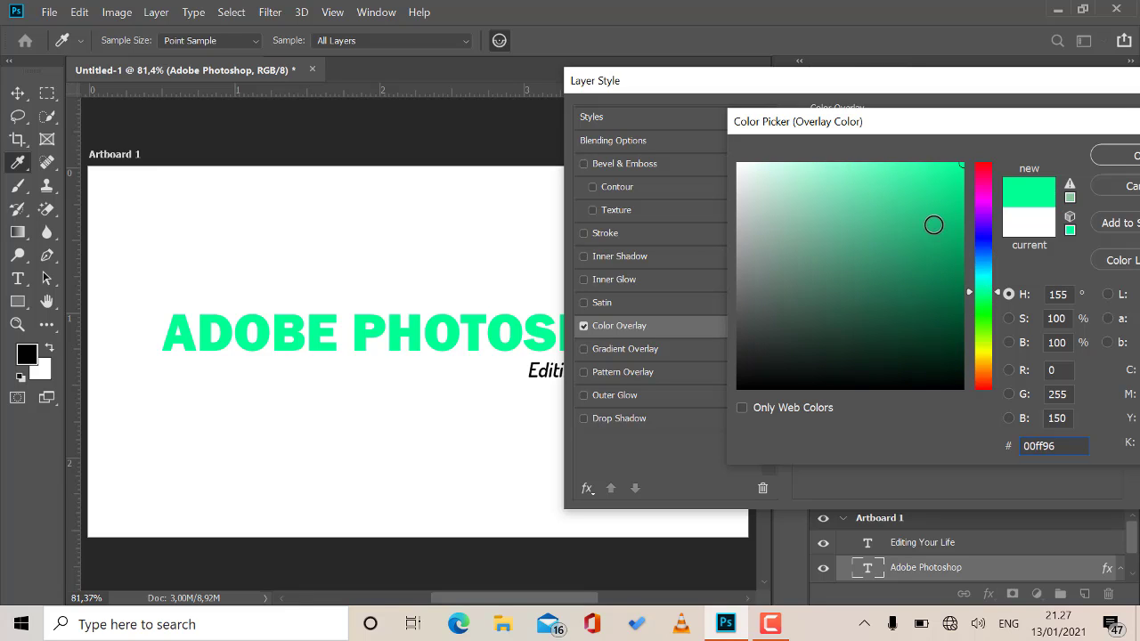
{"action": "left_click_drag", "start_coordinate": [933, 223], "coordinate": [983, 217]}
{"action": "left_click", "coordinate": [1110, 164]}
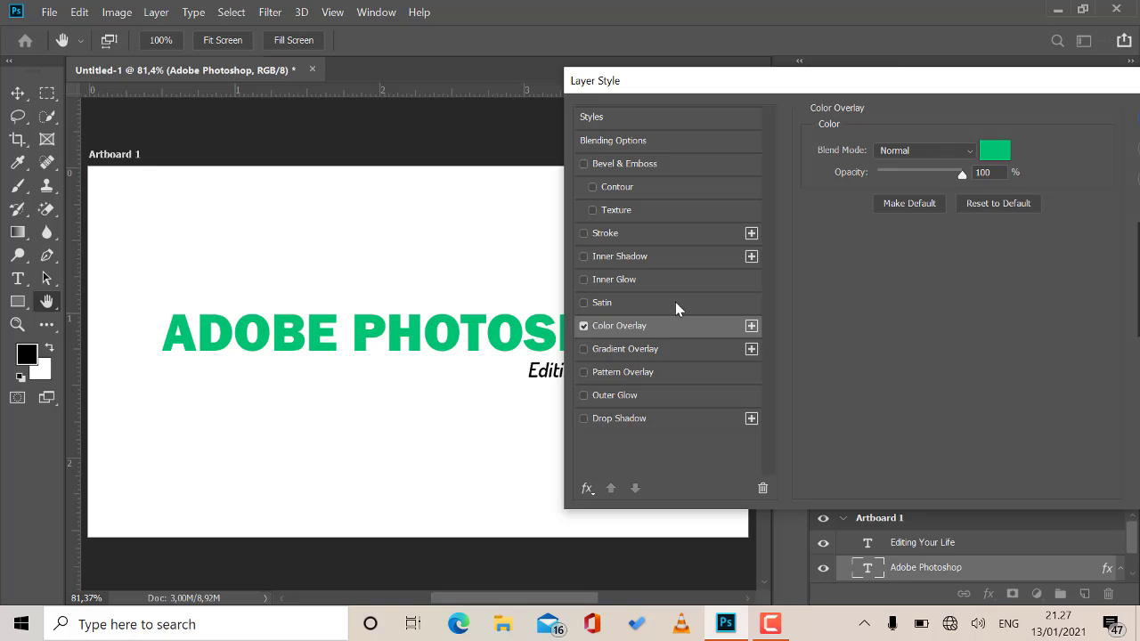
- Replace the title's Color Overlay with a Gradient Overlay and open its gradient for editing
{"action": "left_click", "coordinate": [657, 348]}
{"action": "left_click", "coordinate": [584, 327]}
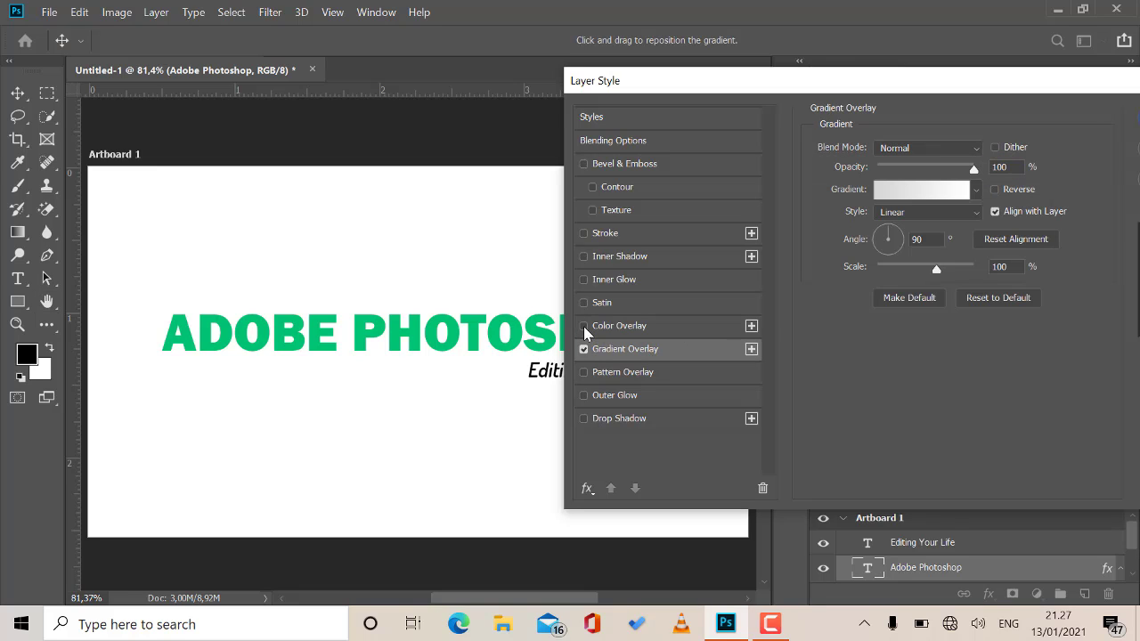
{"action": "left_click", "coordinate": [924, 196]}
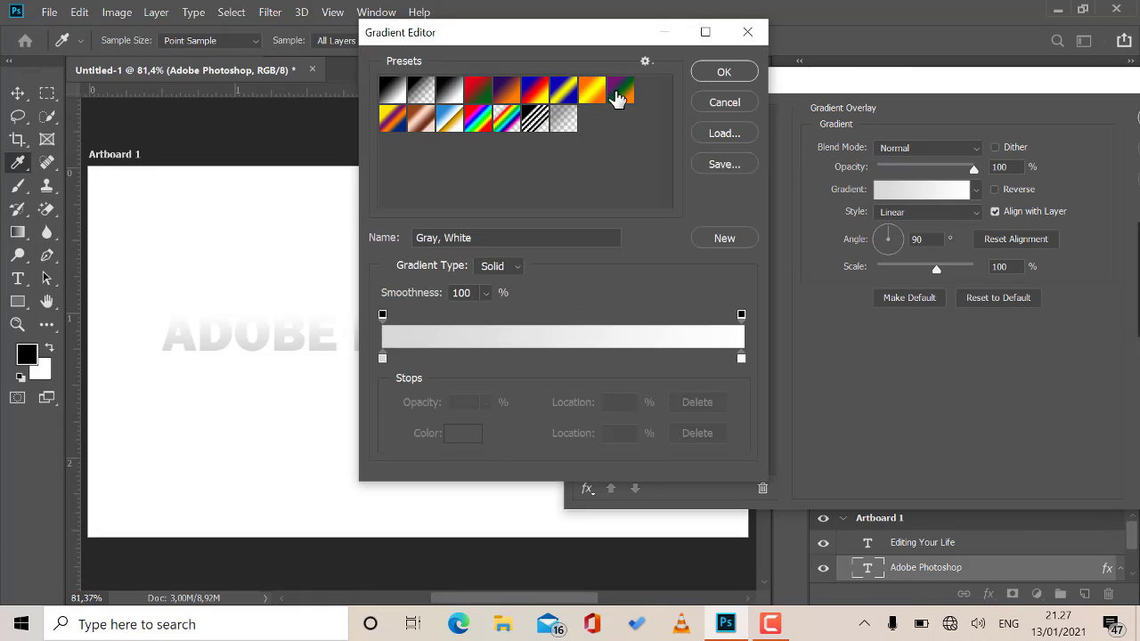
{"action": "left_click", "coordinate": [720, 137]}
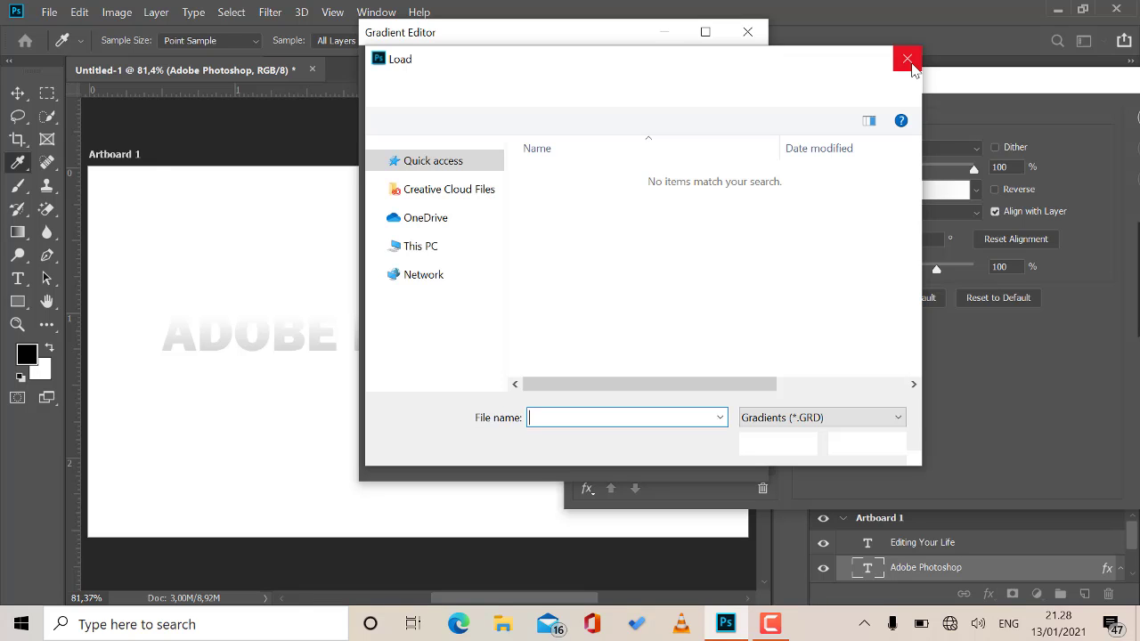
{"action": "left_click", "coordinate": [908, 59]}
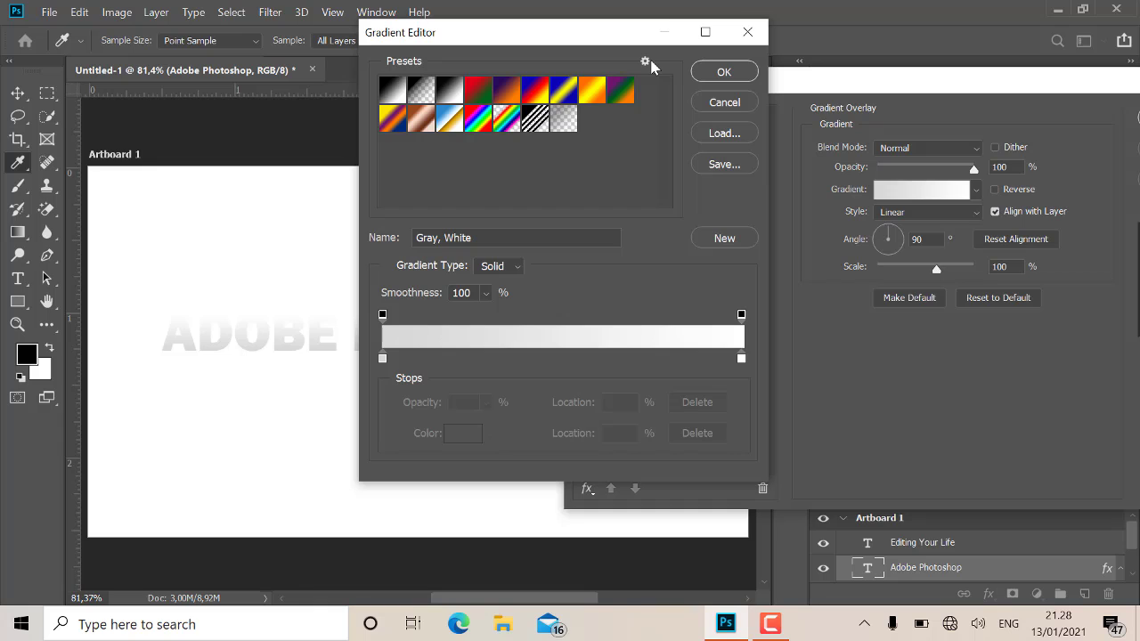
- Append the Neutral Density gradients to the gradient presets
{"action": "left_click", "coordinate": [650, 62]}
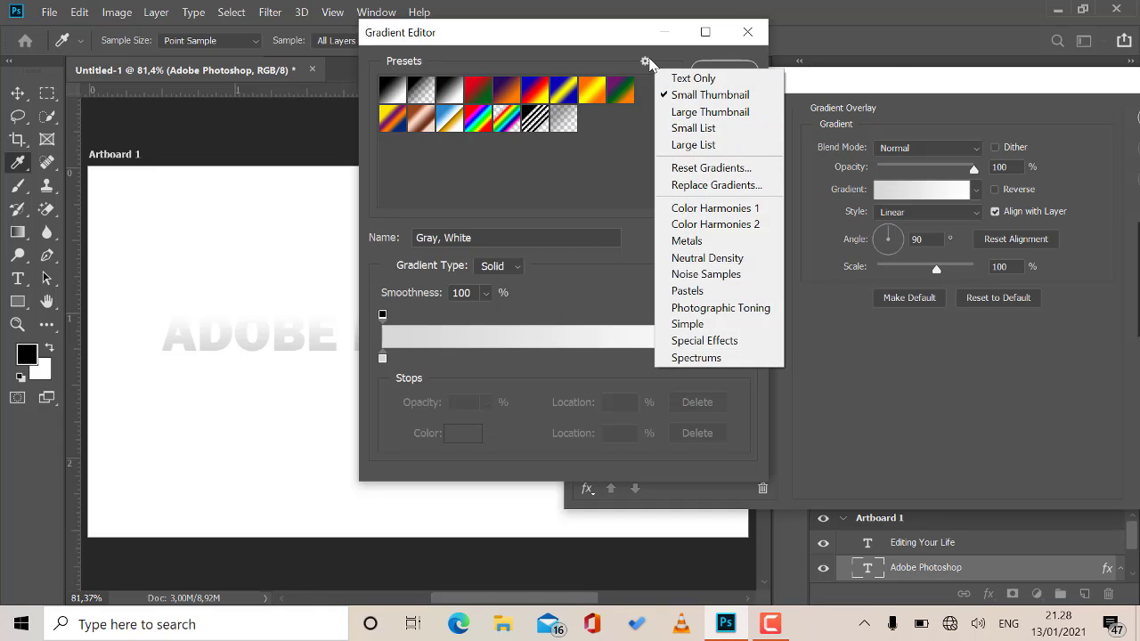
{"action": "left_click", "coordinate": [646, 60]}
{"action": "left_click", "coordinate": [646, 61]}
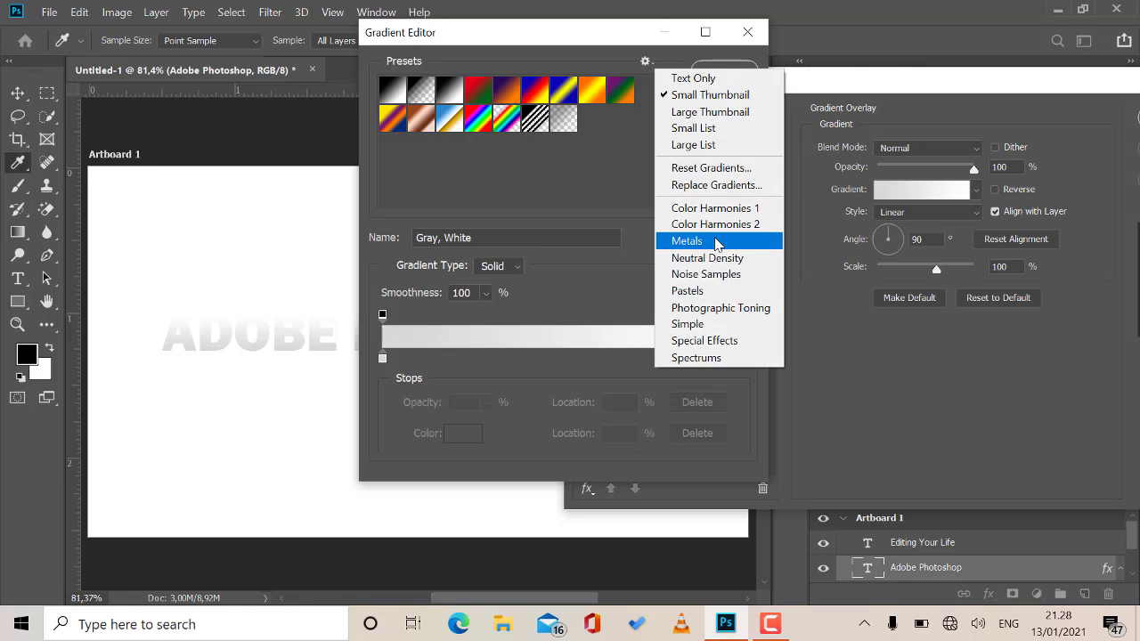
{"action": "left_click", "coordinate": [713, 258]}
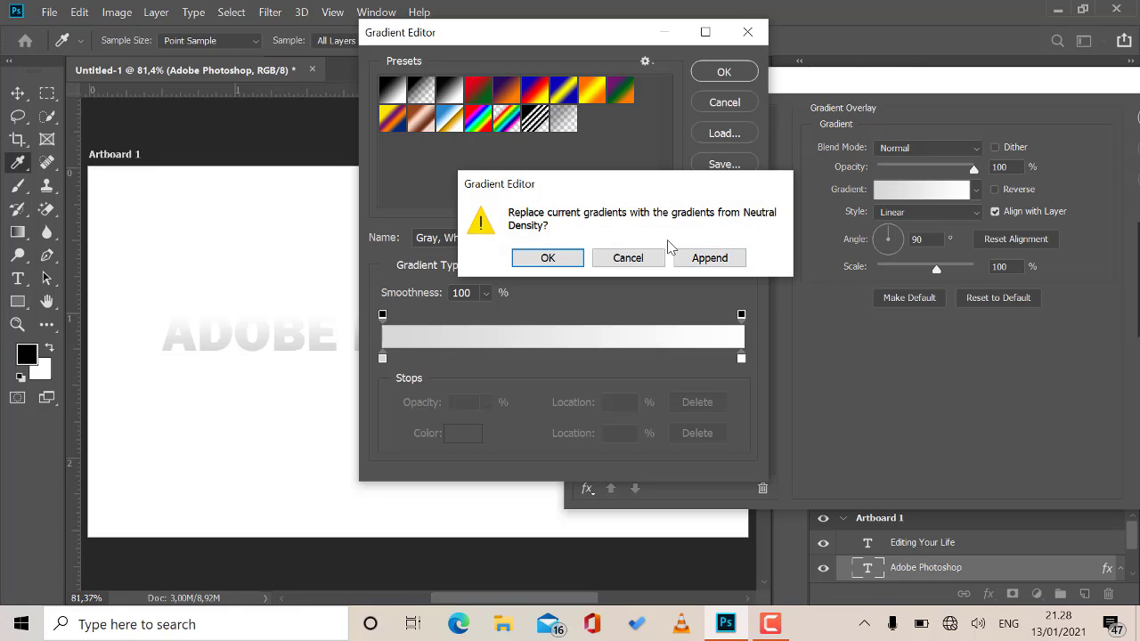
{"action": "left_click", "coordinate": [687, 258]}
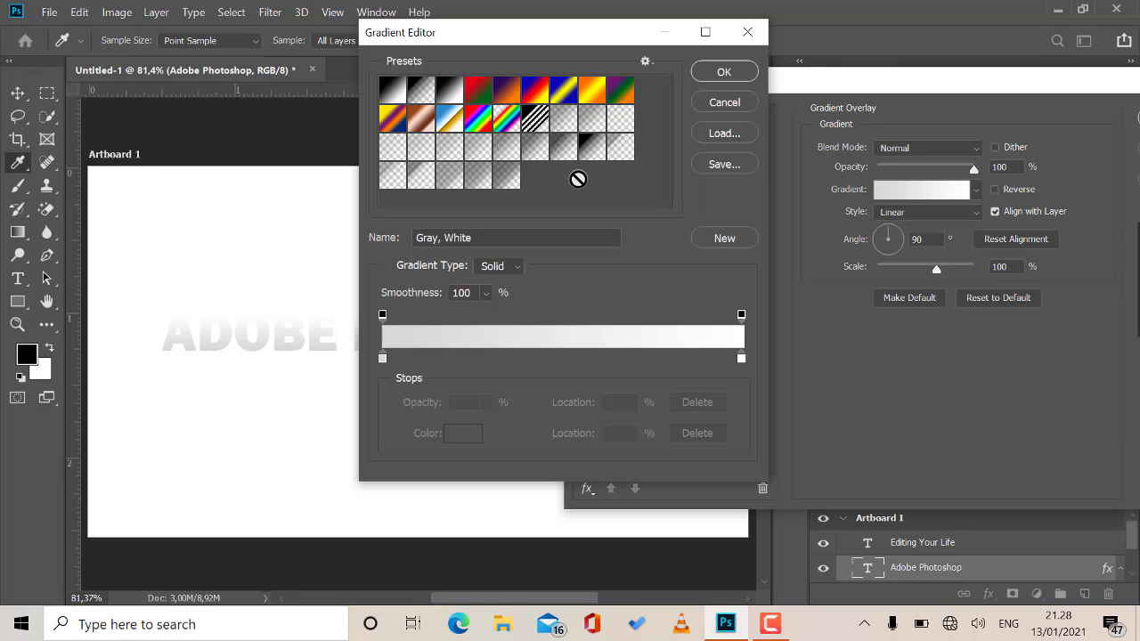
- Append the Photographic Toning gradients to the presets and apply the Gold-Blue gradient to the title's overlay
{"action": "left_click", "coordinate": [645, 60]}
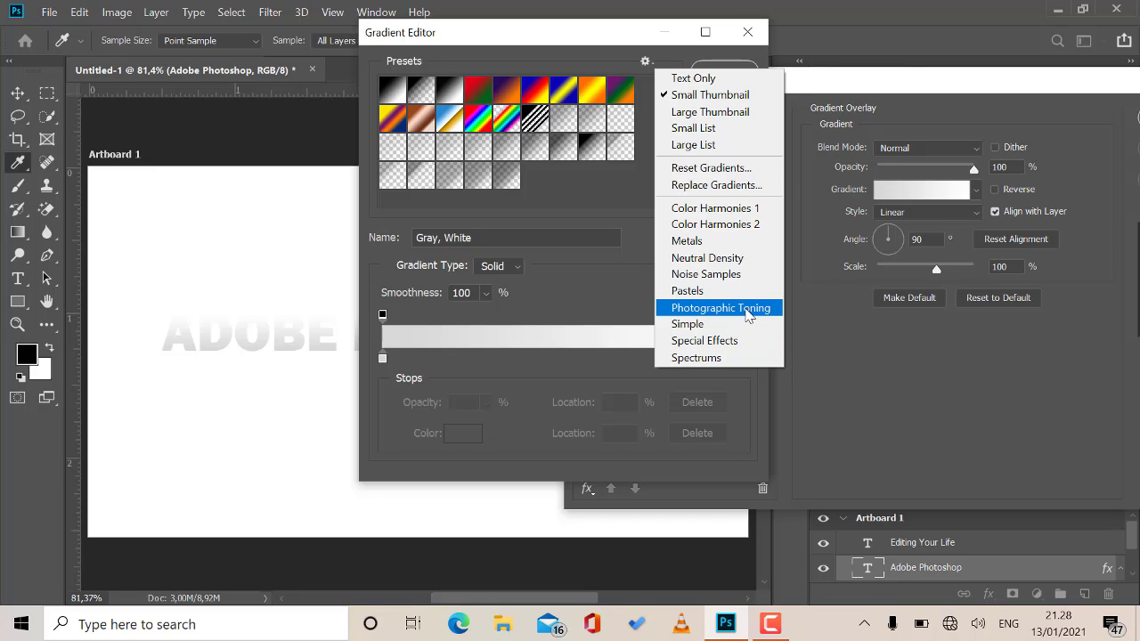
{"action": "left_click", "coordinate": [747, 308]}
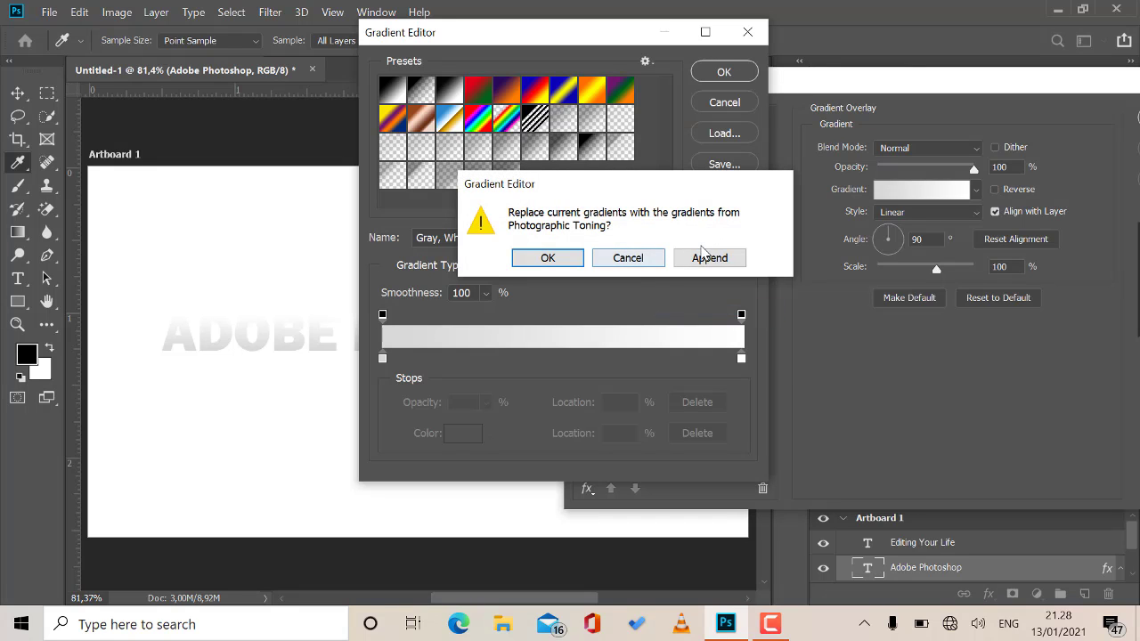
{"action": "left_click", "coordinate": [697, 257]}
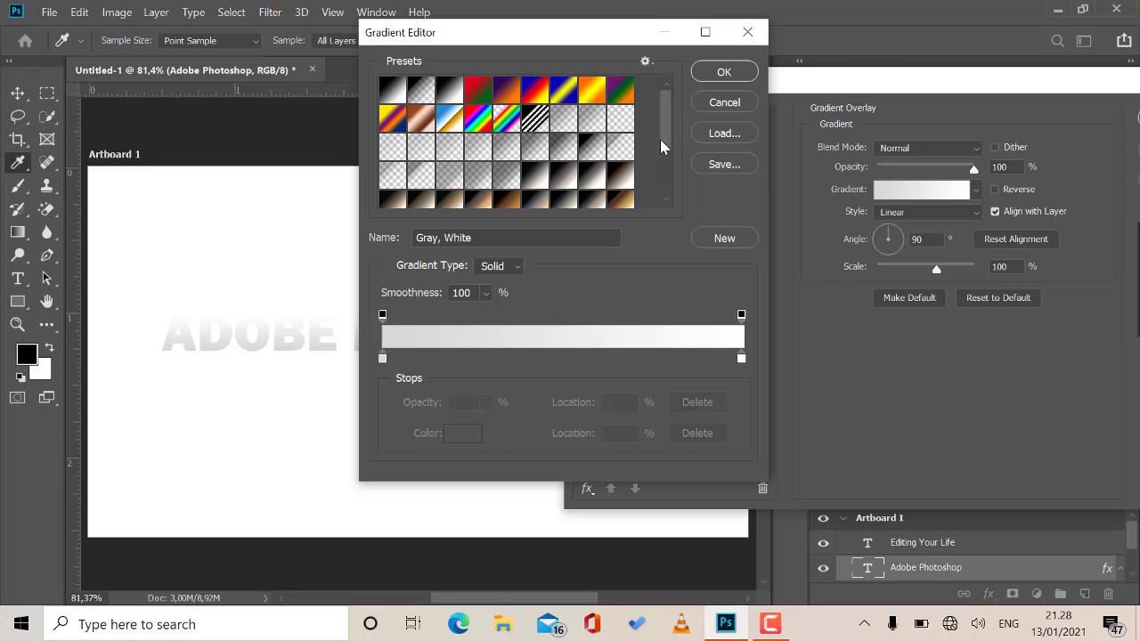
{"action": "left_click_drag", "start_coordinate": [664, 139], "coordinate": [664, 210]}
{"action": "left_click", "coordinate": [584, 178]}
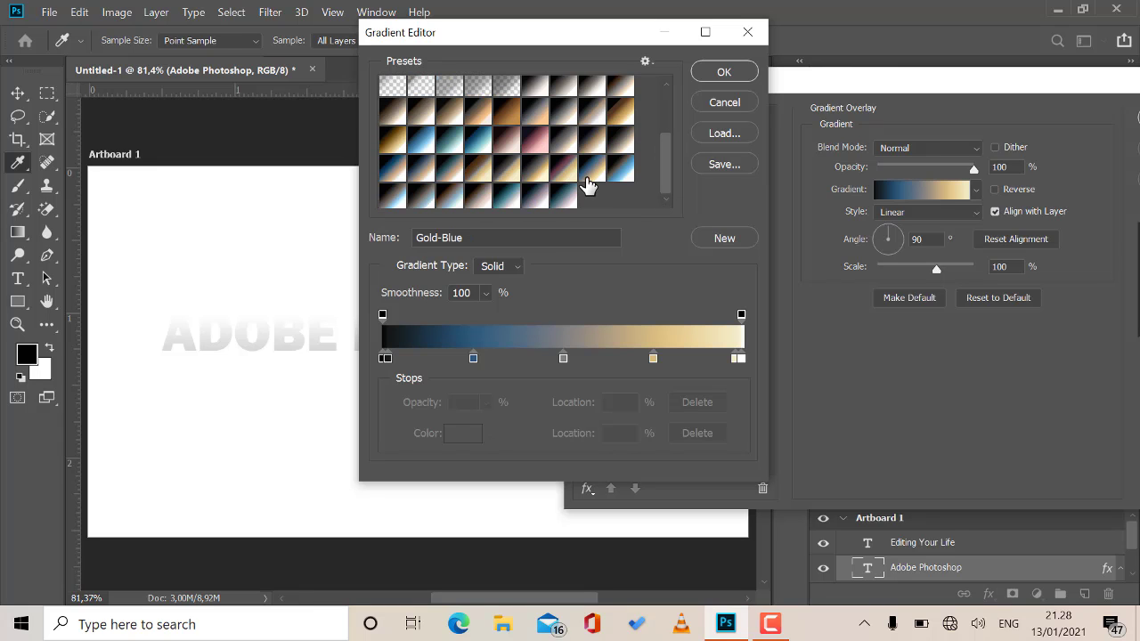
{"action": "left_click", "coordinate": [724, 73]}
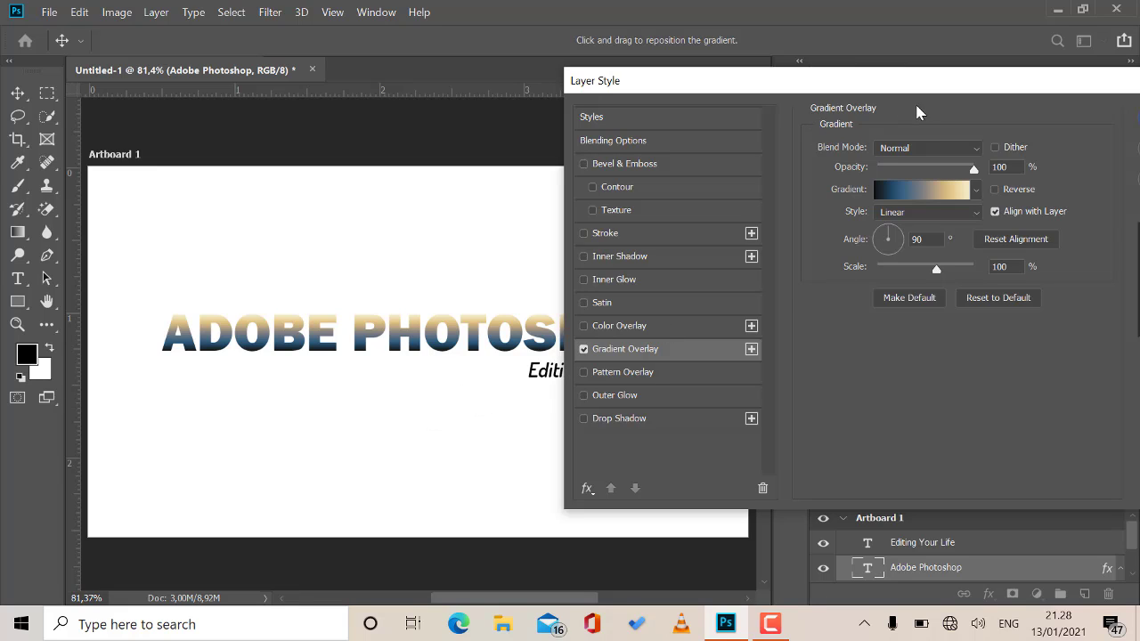
- Replace the title's Gradient Overlay with a Pattern Overlay
{"action": "left_click_drag", "start_coordinate": [703, 96], "coordinate": [764, 64]}
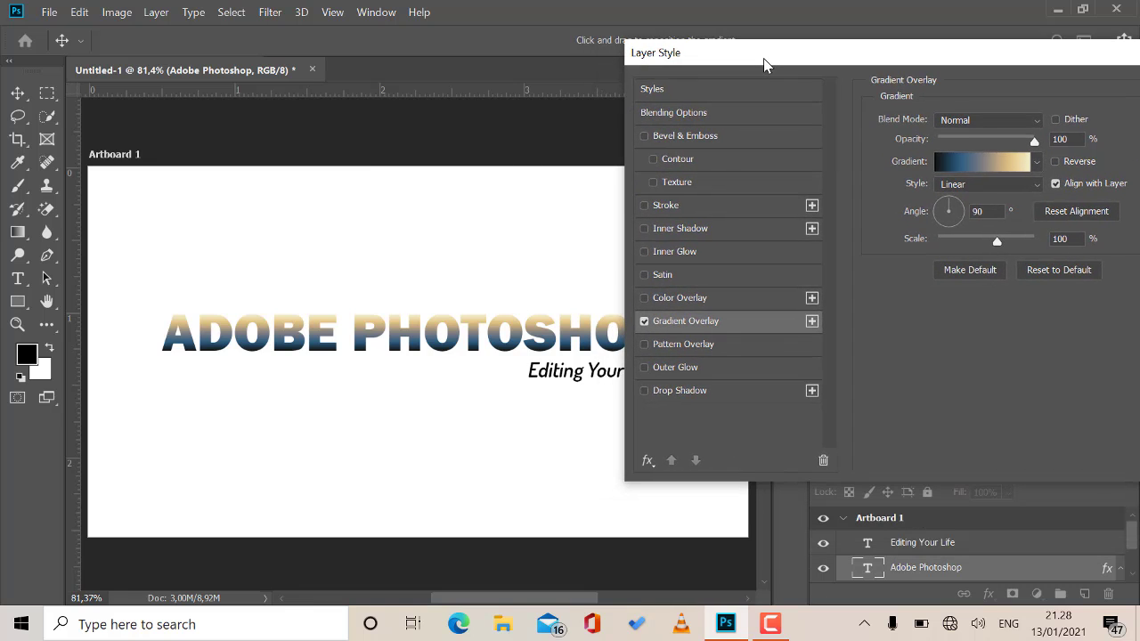
{"action": "left_click", "coordinate": [683, 347]}
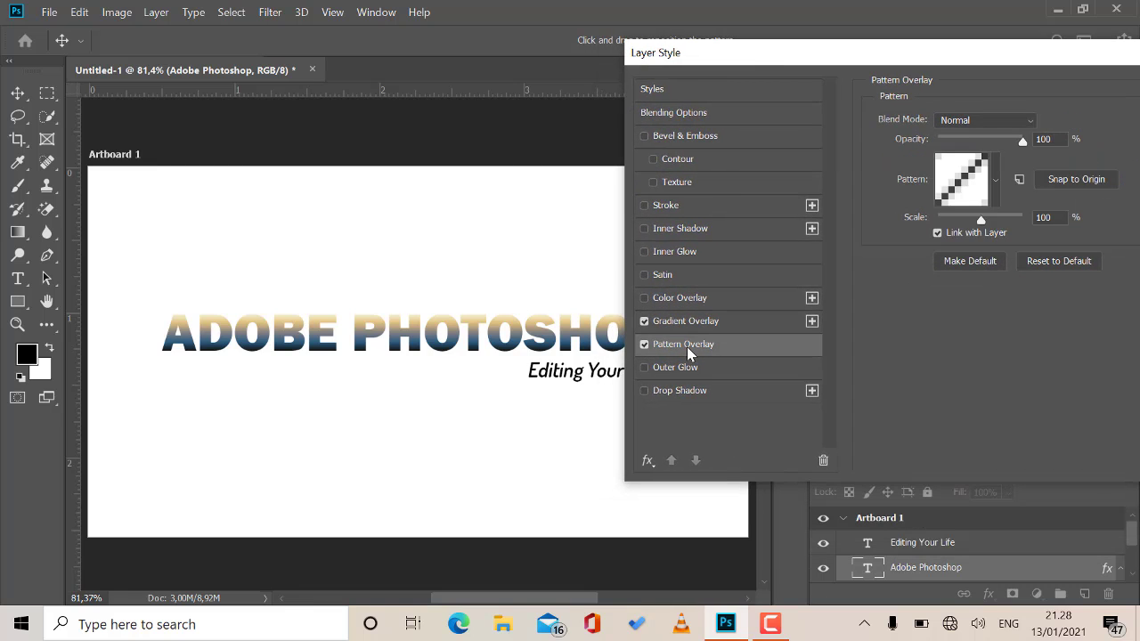
{"action": "left_click", "coordinate": [644, 321]}
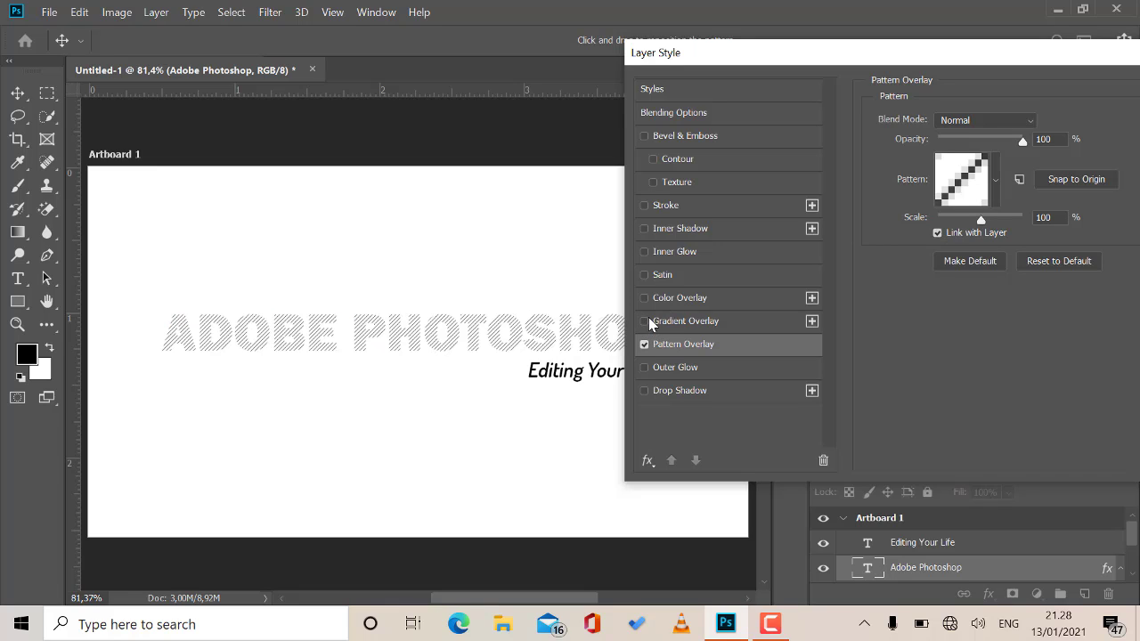
- Try the dotted, yellow and purple patterns on the title and settle on the concentric squares pattern
{"action": "left_click", "coordinate": [996, 181]}
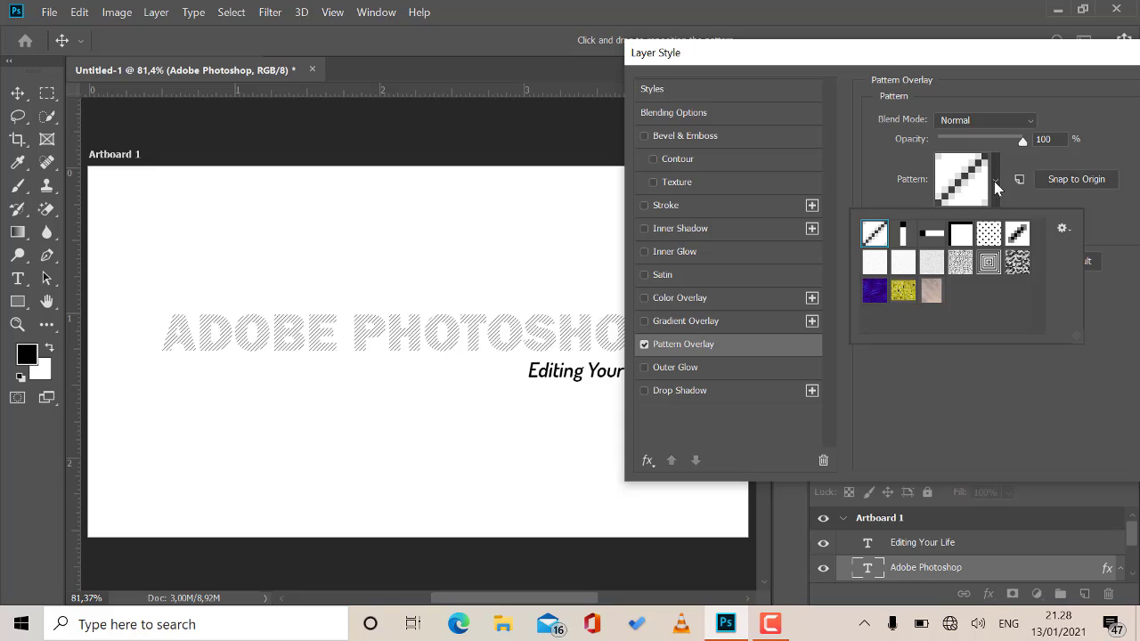
{"action": "left_click", "coordinate": [1017, 262]}
{"action": "left_click", "coordinate": [989, 262]}
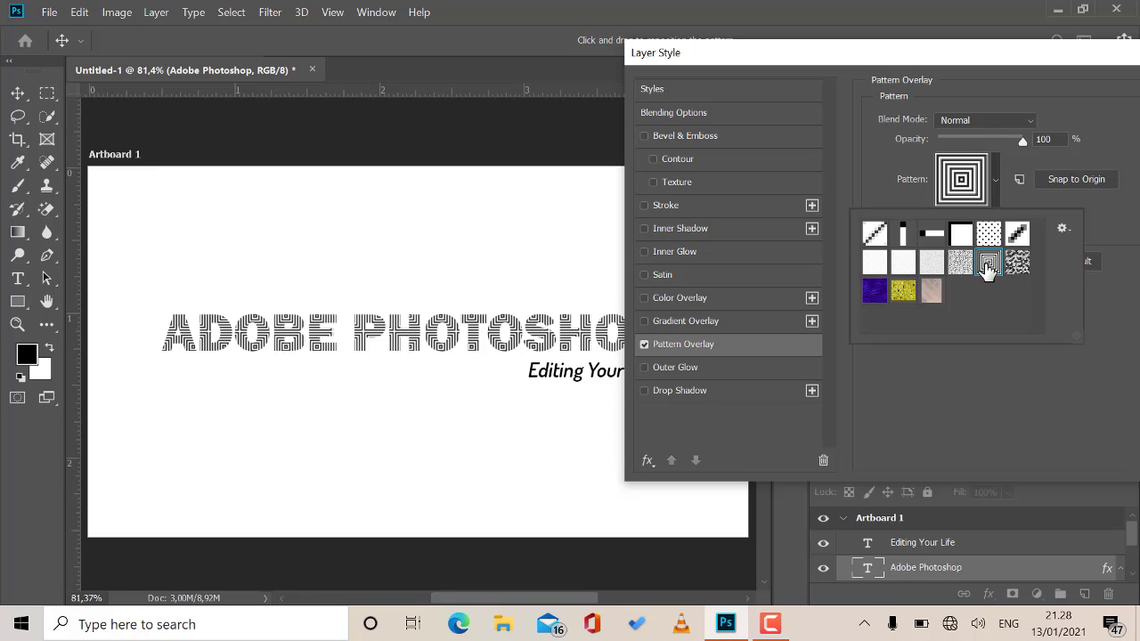
{"action": "left_click", "coordinate": [989, 233]}
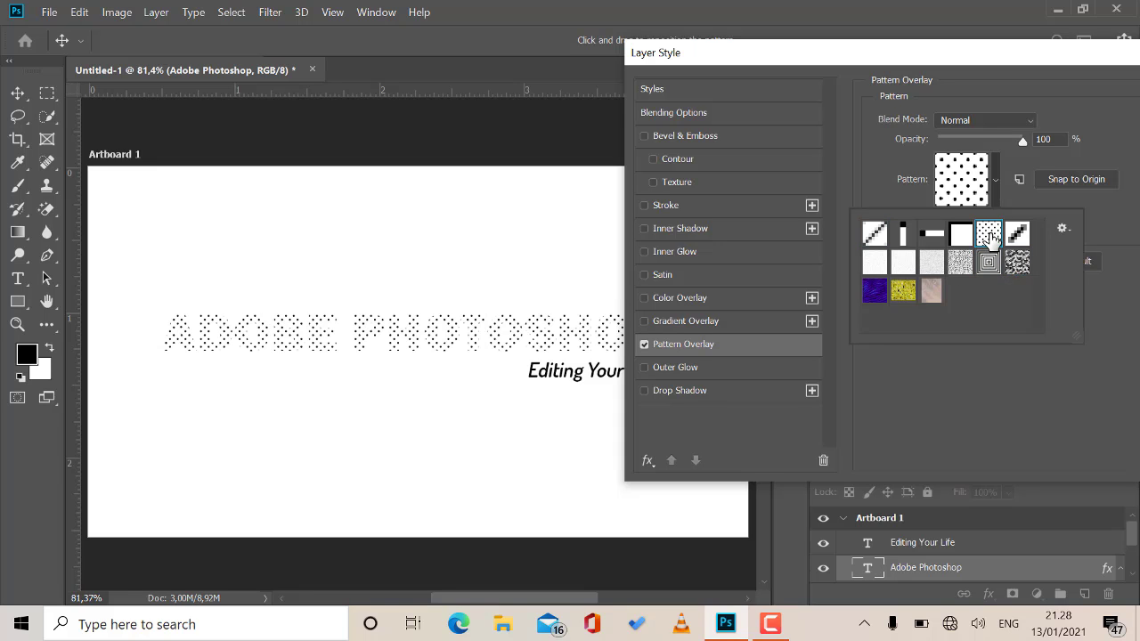
{"action": "left_click", "coordinate": [989, 262]}
{"action": "left_click", "coordinate": [903, 290]}
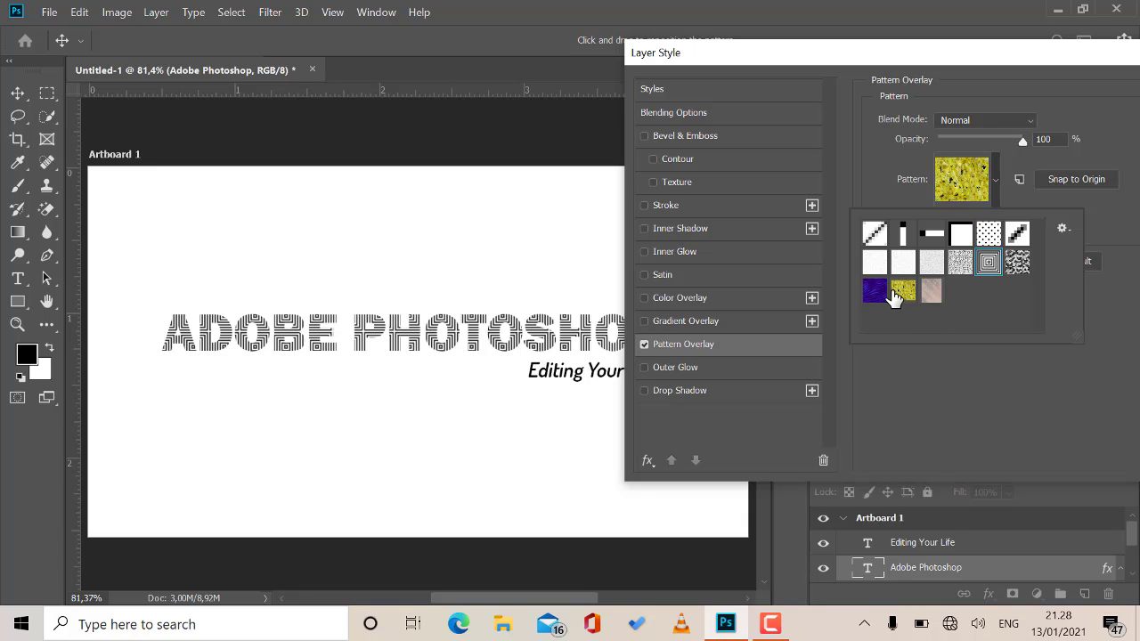
{"action": "left_click", "coordinate": [875, 291]}
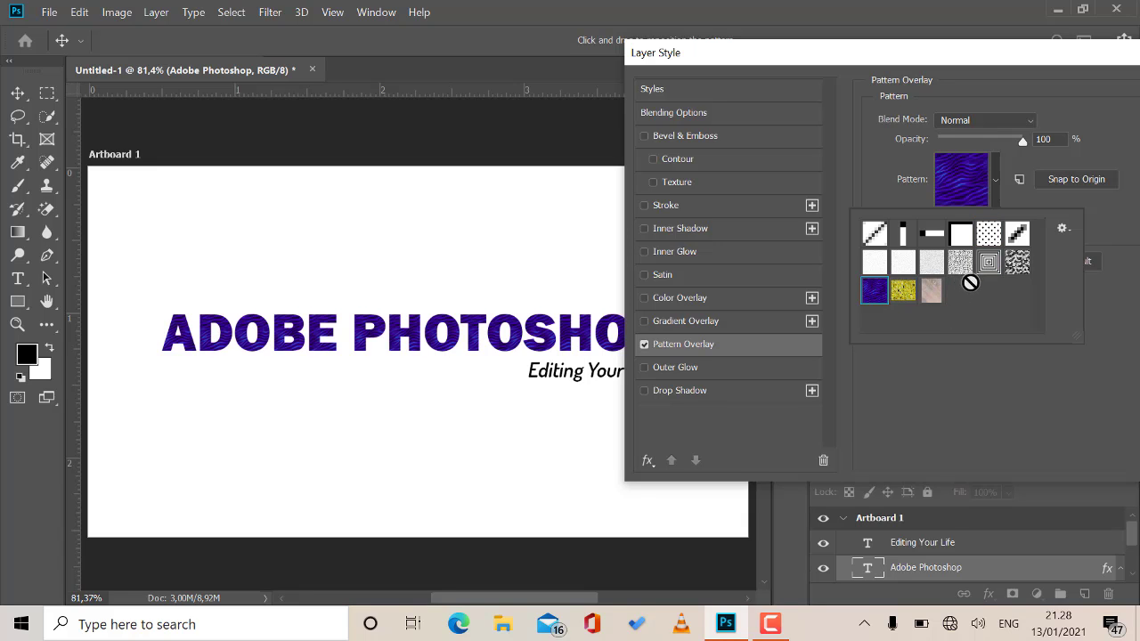
{"action": "left_click", "coordinate": [990, 263]}
{"action": "left_click", "coordinate": [991, 235]}
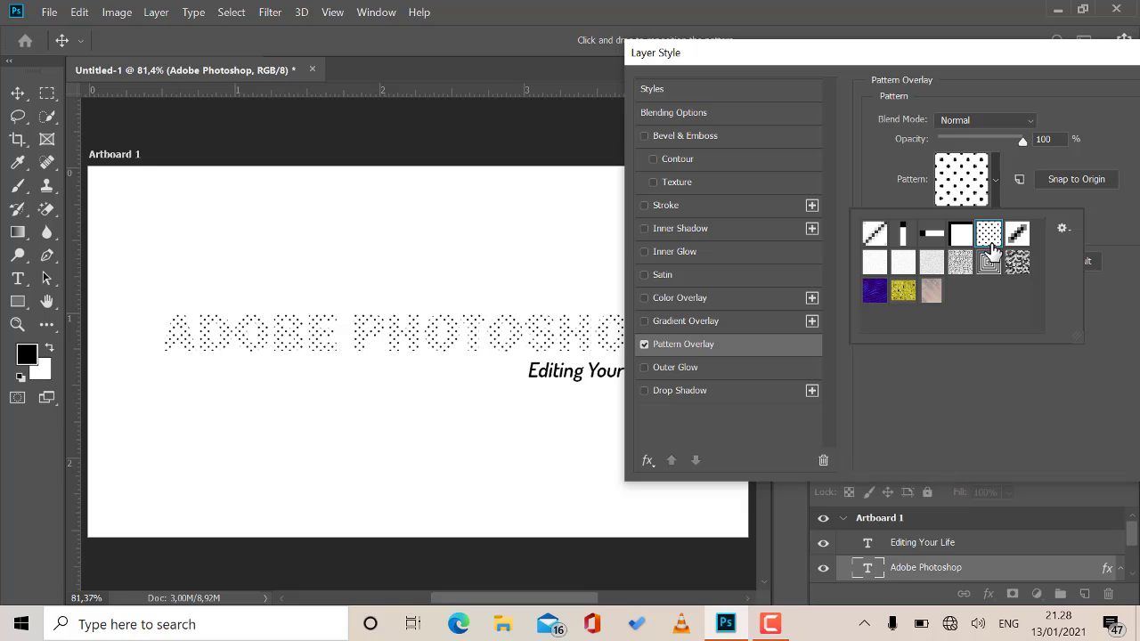
{"action": "left_click", "coordinate": [989, 263]}
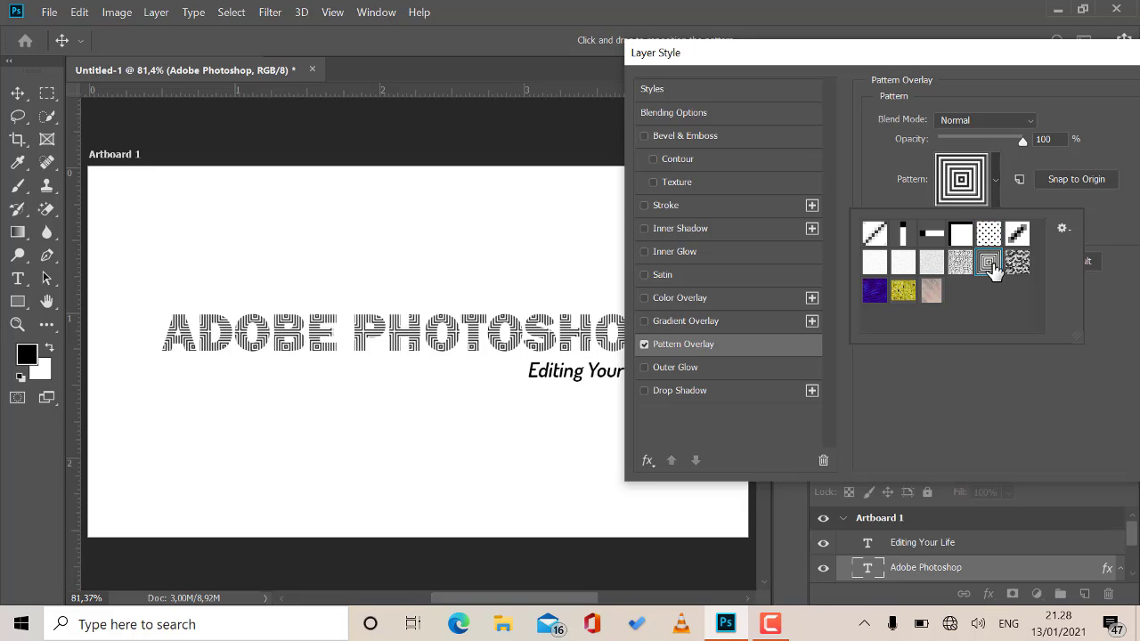
{"action": "left_click", "coordinate": [874, 292]}
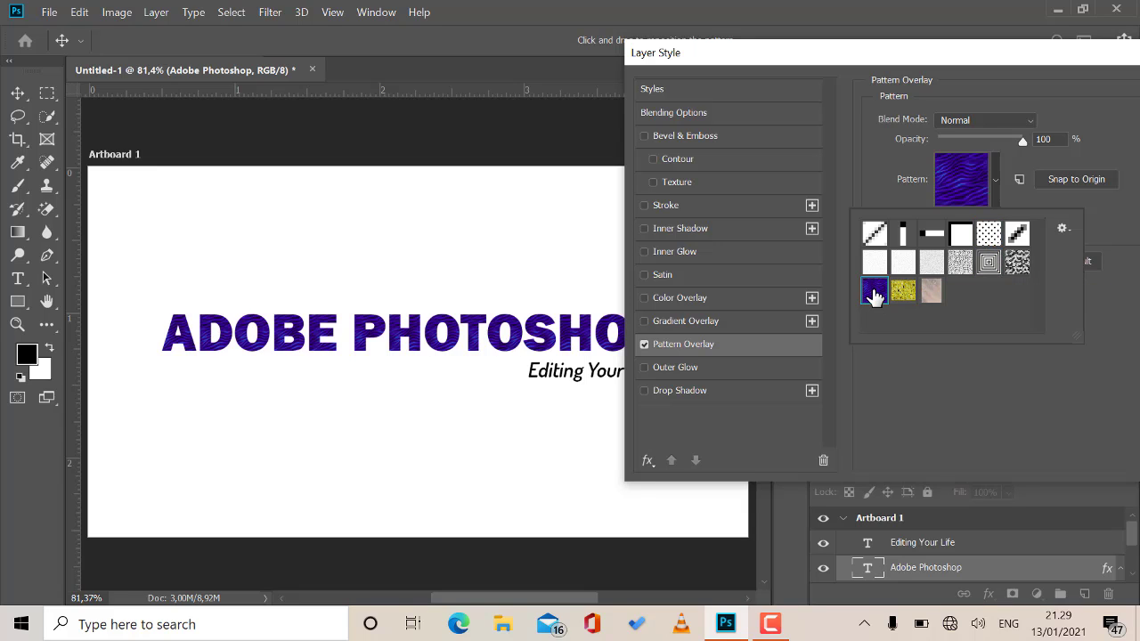
{"action": "left_click", "coordinate": [989, 264]}
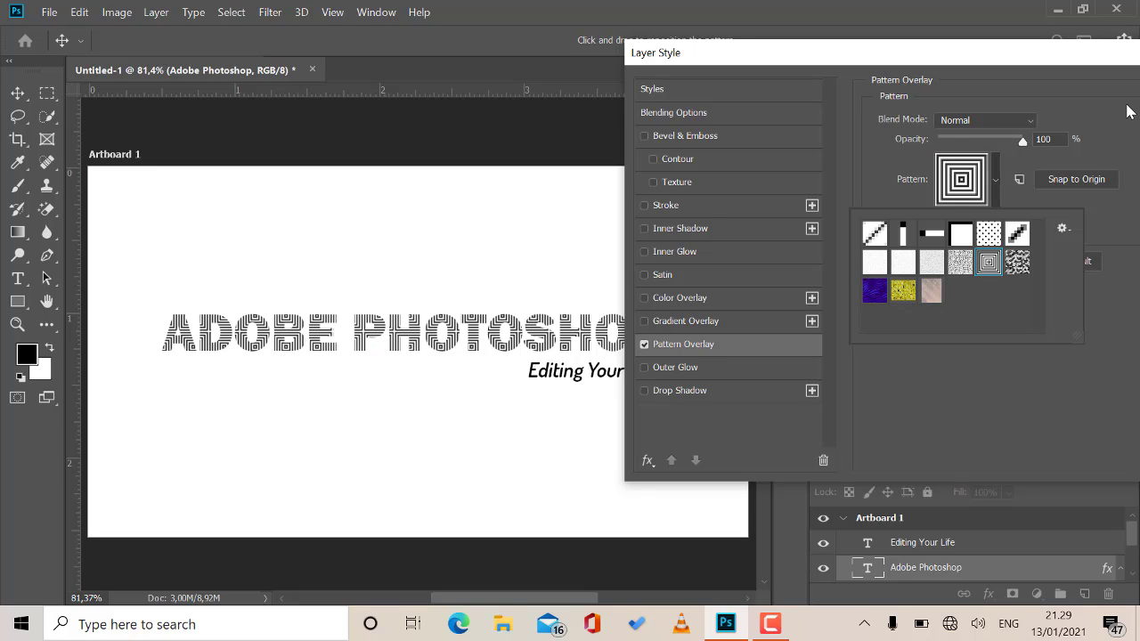
- Replace the title's Pattern Overlay with the green Color Overlay and enable an Outer Glow
{"action": "left_click", "coordinate": [707, 358]}
{"action": "left_click", "coordinate": [707, 364]}
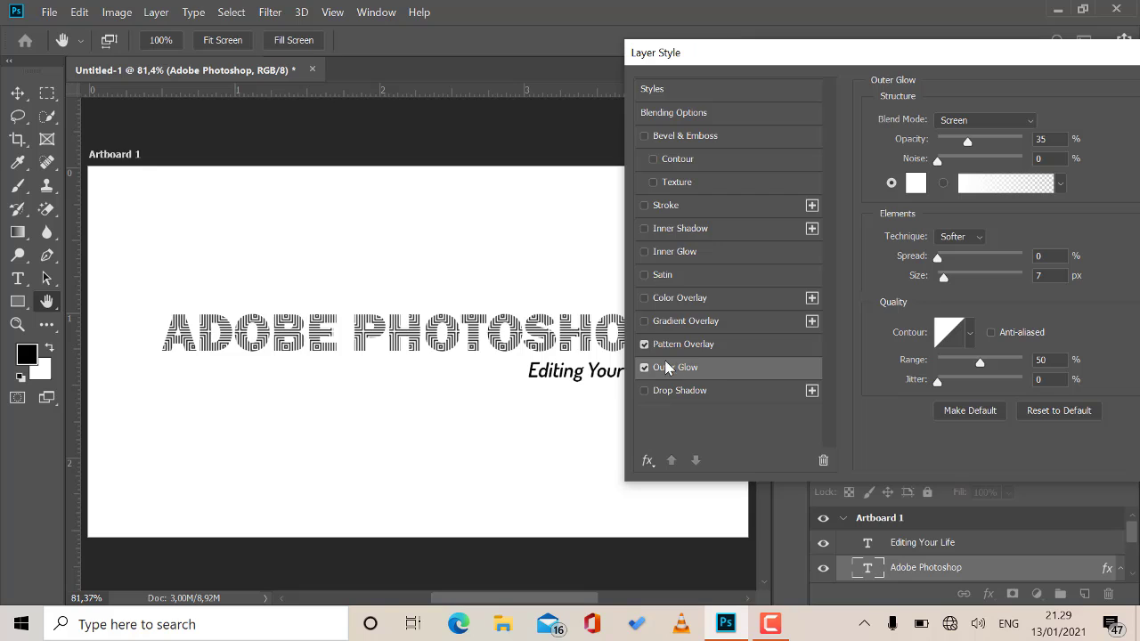
{"action": "left_click", "coordinate": [645, 345]}
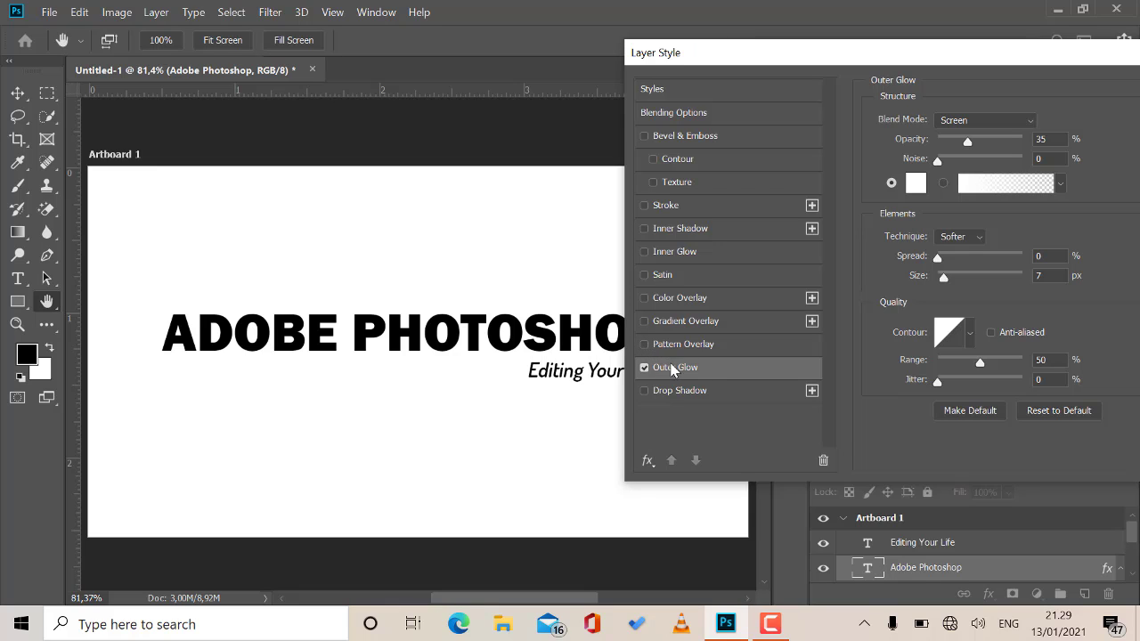
{"action": "left_click", "coordinate": [691, 299]}
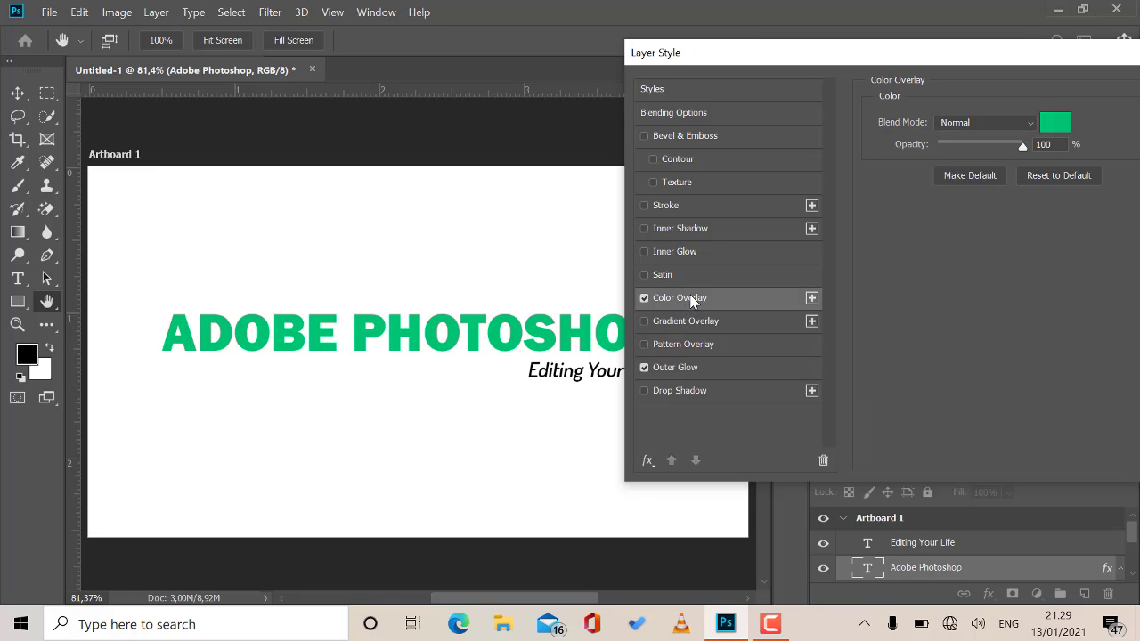
{"action": "left_click", "coordinate": [670, 369]}
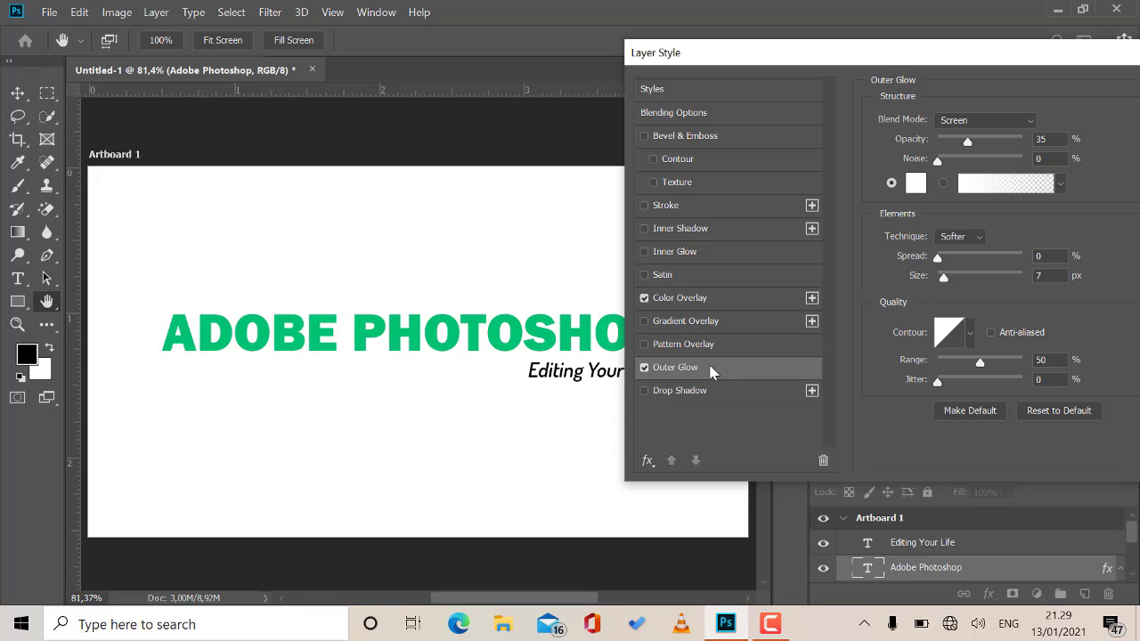
- Set the Outer Glow color to a bright yellow-green, adjust its size and apply the layer style to the title
{"action": "left_click", "coordinate": [918, 185]}
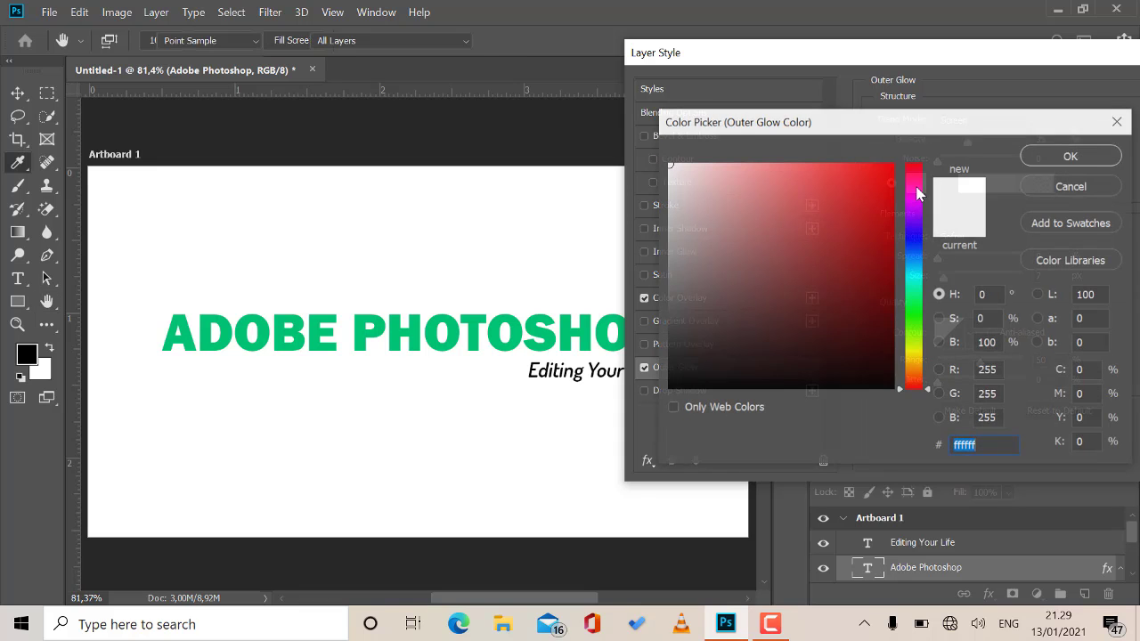
{"action": "left_click", "coordinate": [909, 346]}
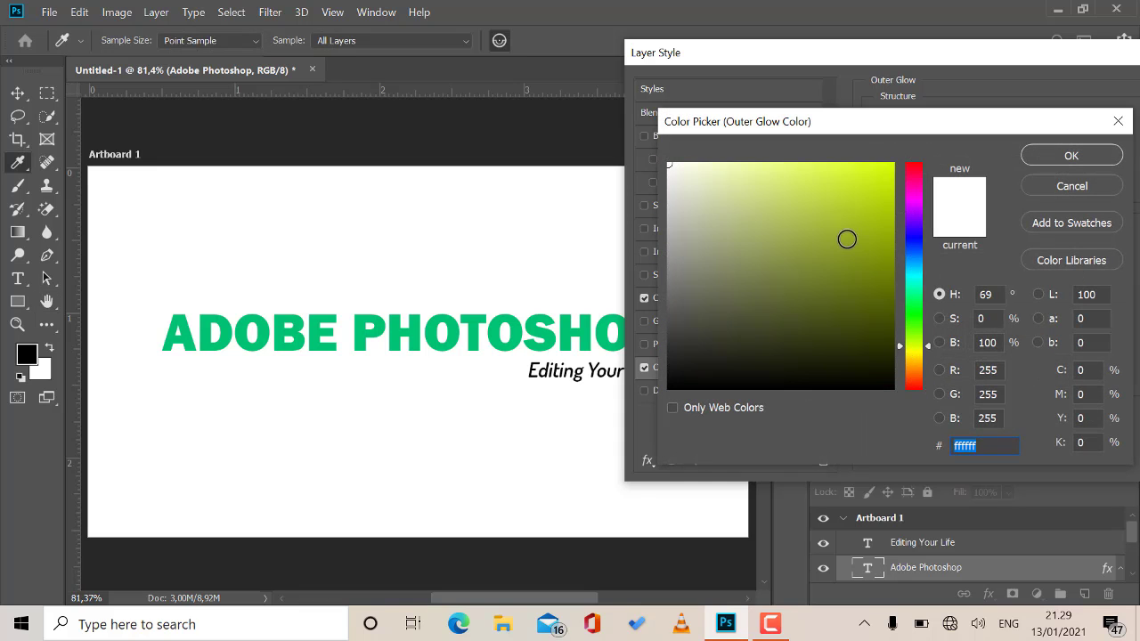
{"action": "left_click_drag", "start_coordinate": [848, 239], "coordinate": [993, 120]}
{"action": "left_click", "coordinate": [1037, 154]}
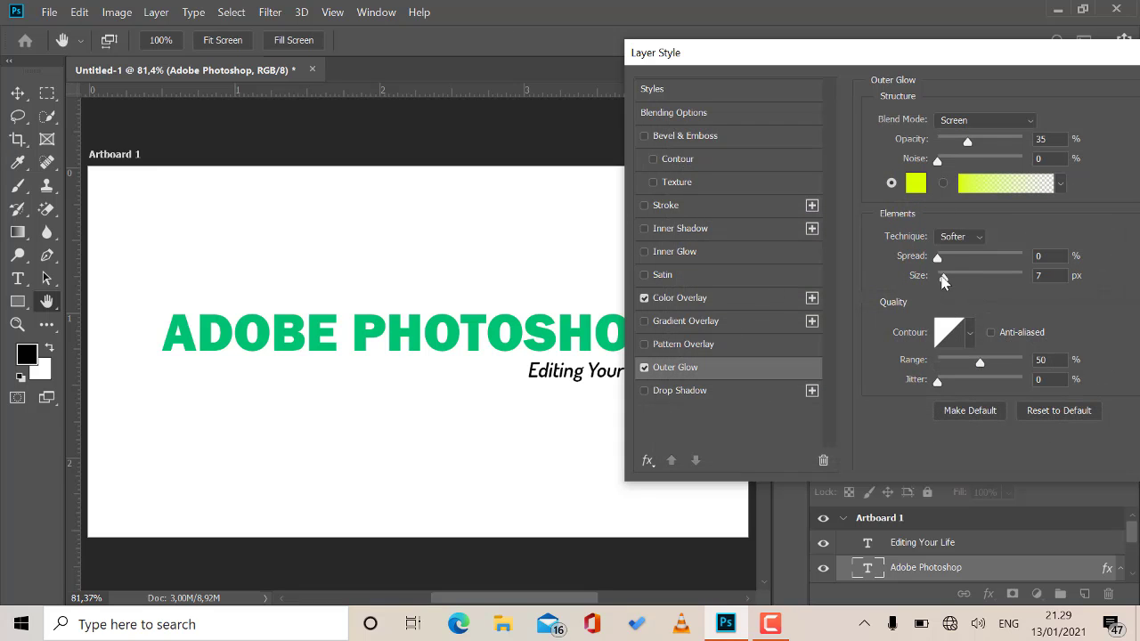
{"action": "left_click_drag", "start_coordinate": [978, 282], "coordinate": [947, 282]}
{"action": "left_click_drag", "start_coordinate": [1039, 51], "coordinate": [797, 158]}
{"action": "left_click", "coordinate": [1019, 195]}
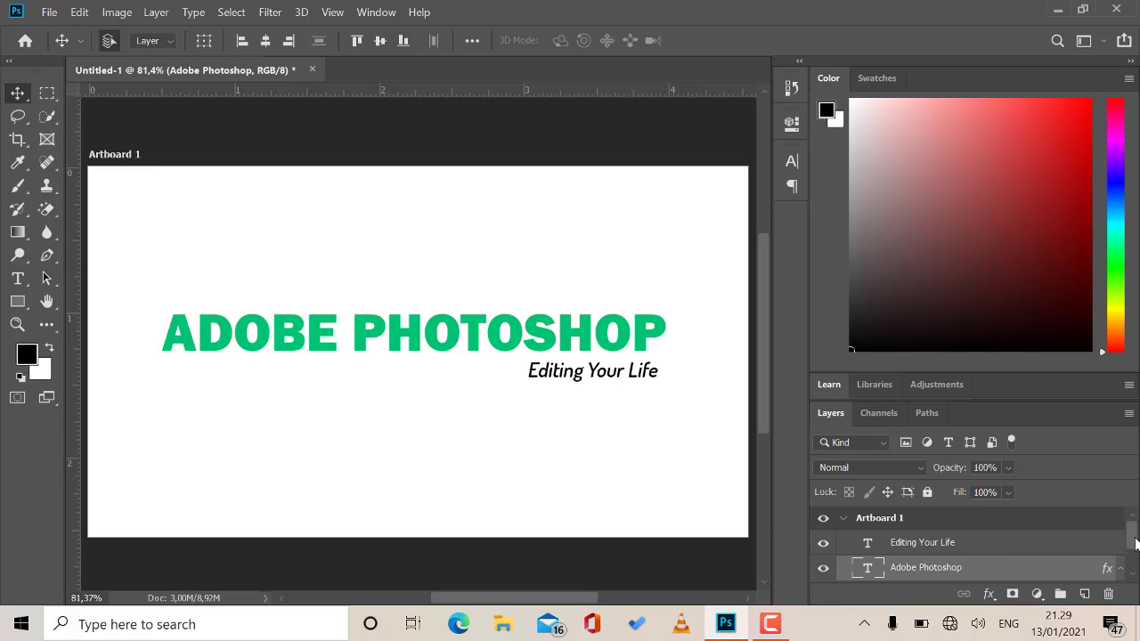
- Reopen the Adobe Photoshop title's layer style and replace its Outer Glow with a Drop Shadow
{"action": "left_click_drag", "start_coordinate": [1135, 539], "coordinate": [1134, 508]}
{"action": "left_click", "coordinate": [1040, 524]}
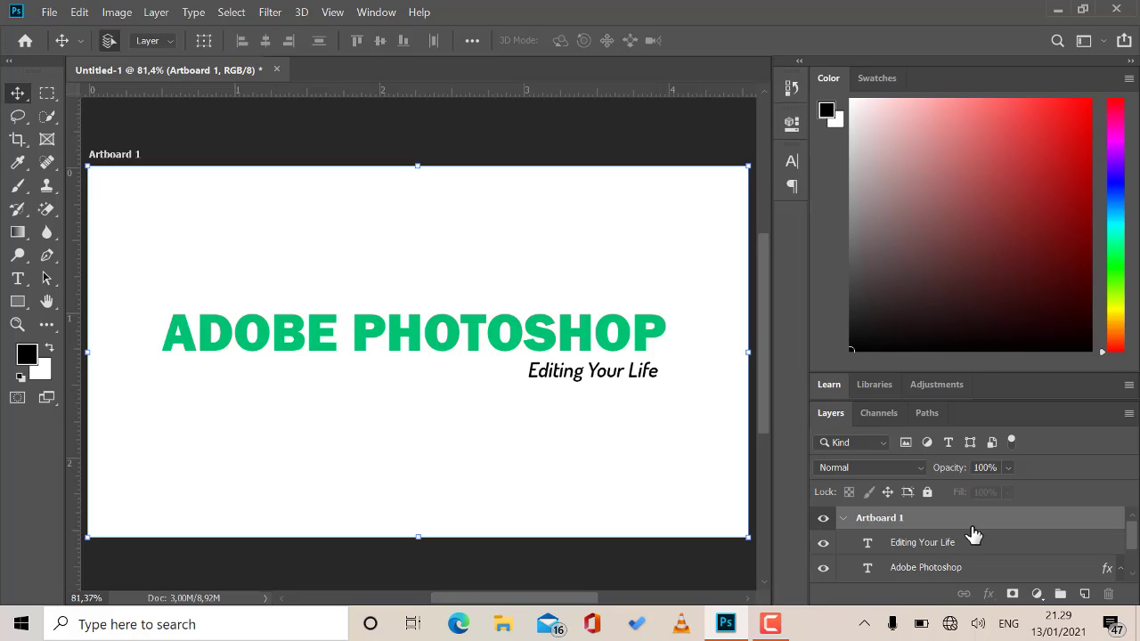
{"action": "key", "text": "ctrl"}
{"action": "left_click", "coordinate": [979, 570]}
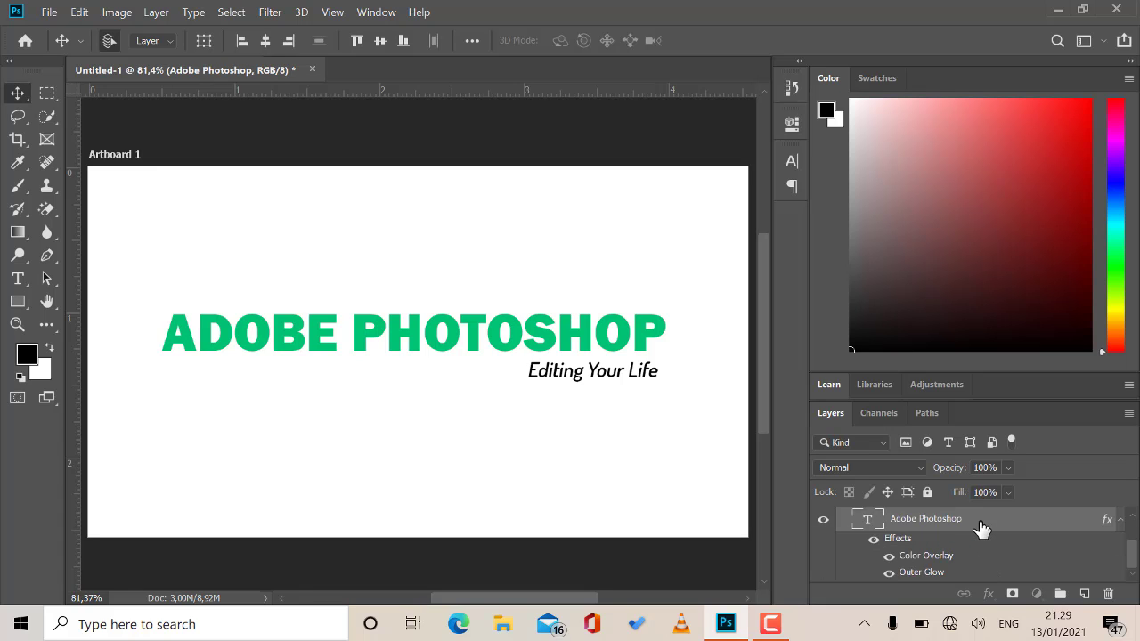
{"action": "double_click", "coordinate": [980, 528]}
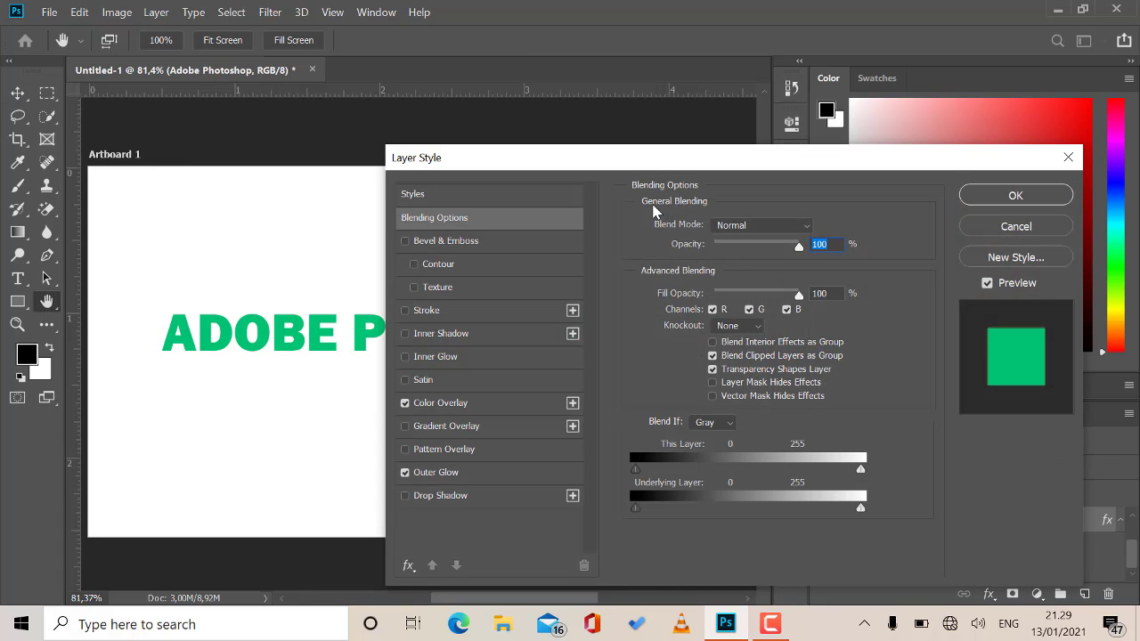
{"action": "left_click_drag", "start_coordinate": [647, 158], "coordinate": [903, 117]}
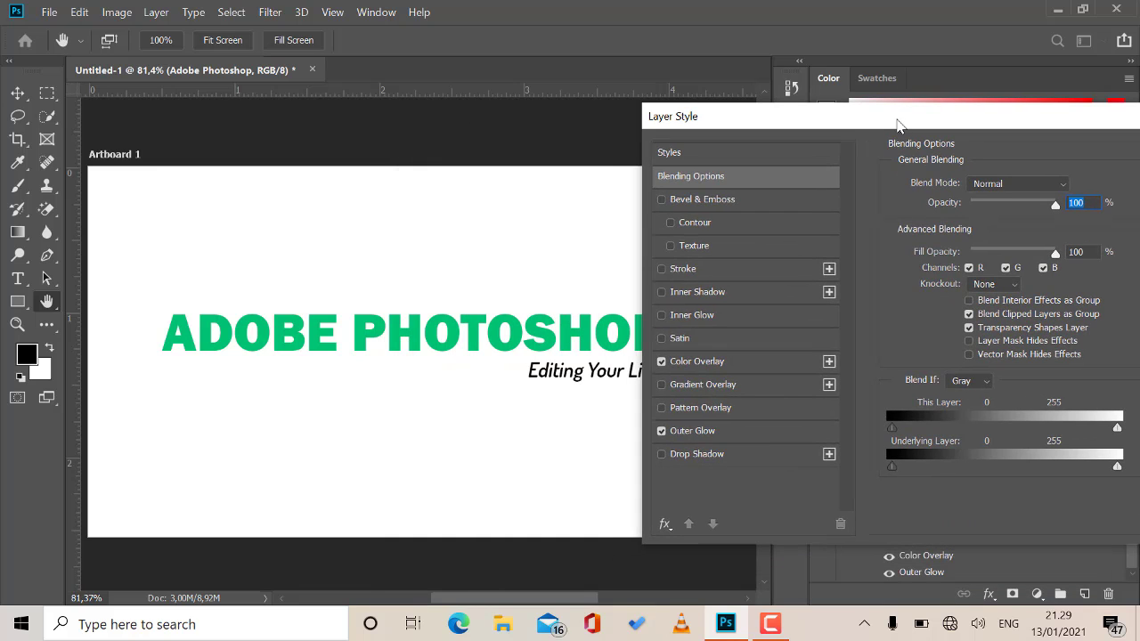
{"action": "left_click", "coordinate": [664, 434]}
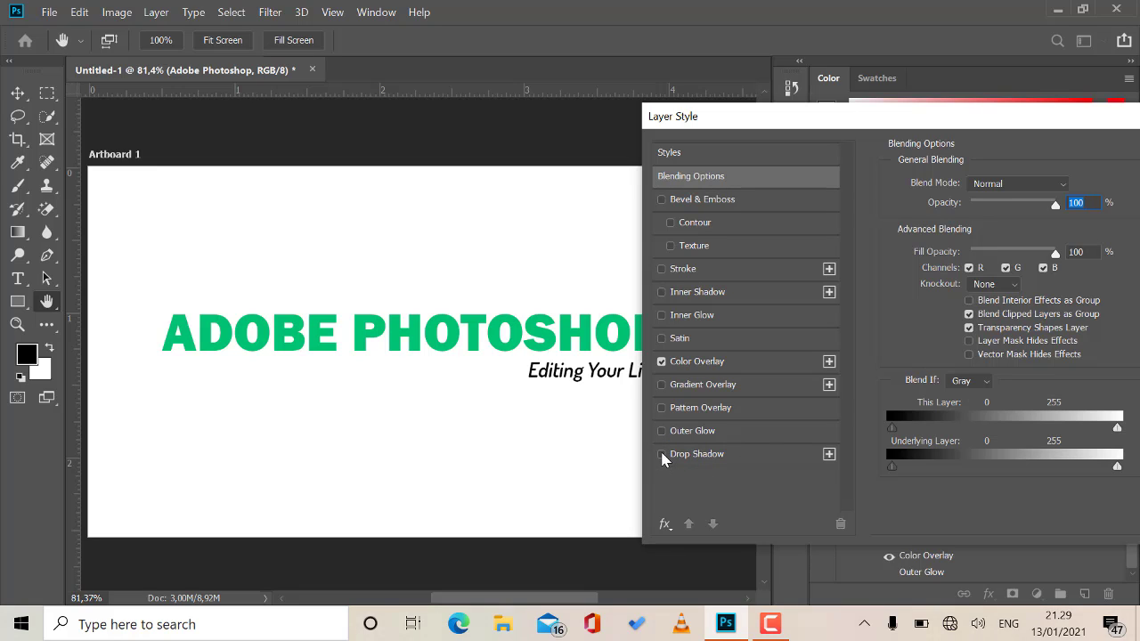
{"action": "left_click", "coordinate": [661, 455]}
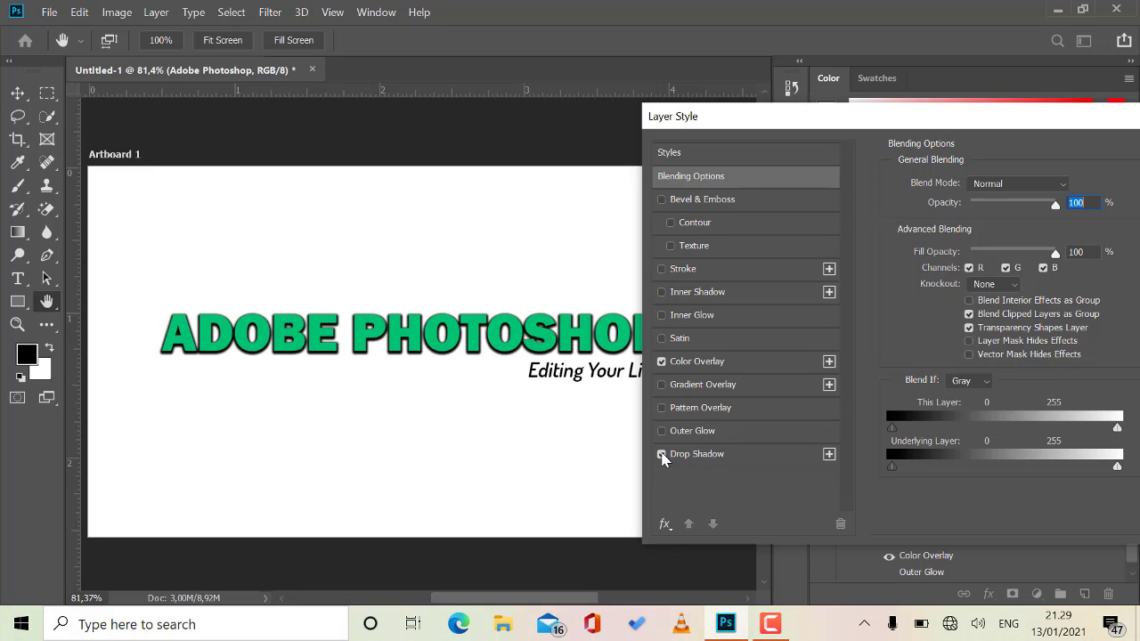
{"action": "left_click", "coordinate": [758, 454]}
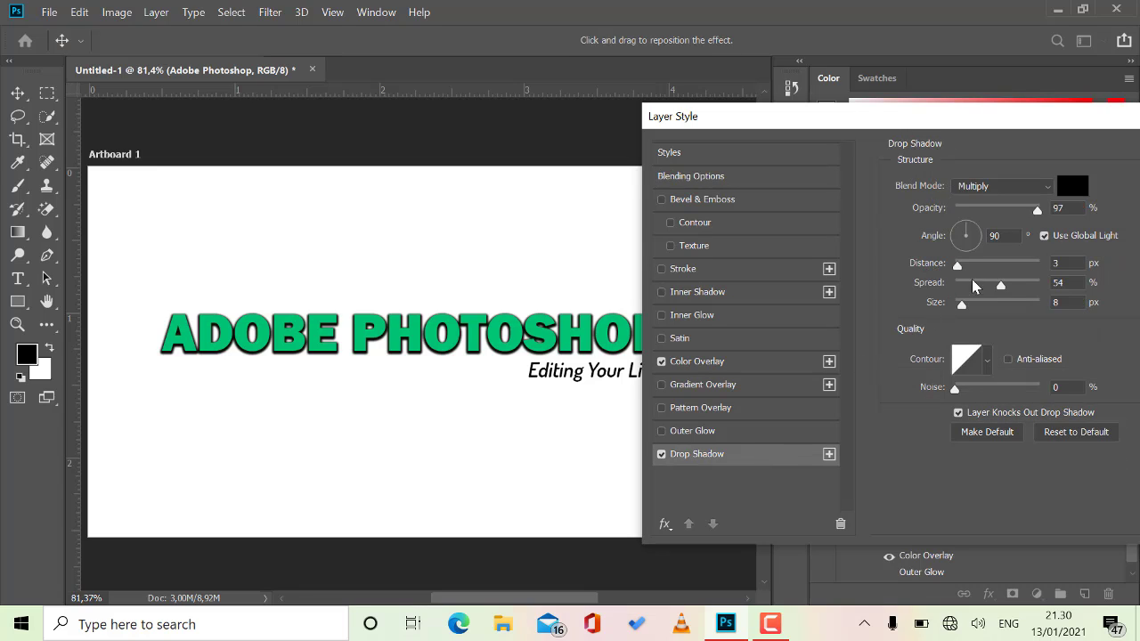
- Set the title's Drop Shadow to 81% opacity, 55° angle, 7 px distance, 7% spread and 6 px size
{"action": "left_click_drag", "start_coordinate": [999, 286], "coordinate": [962, 287]}
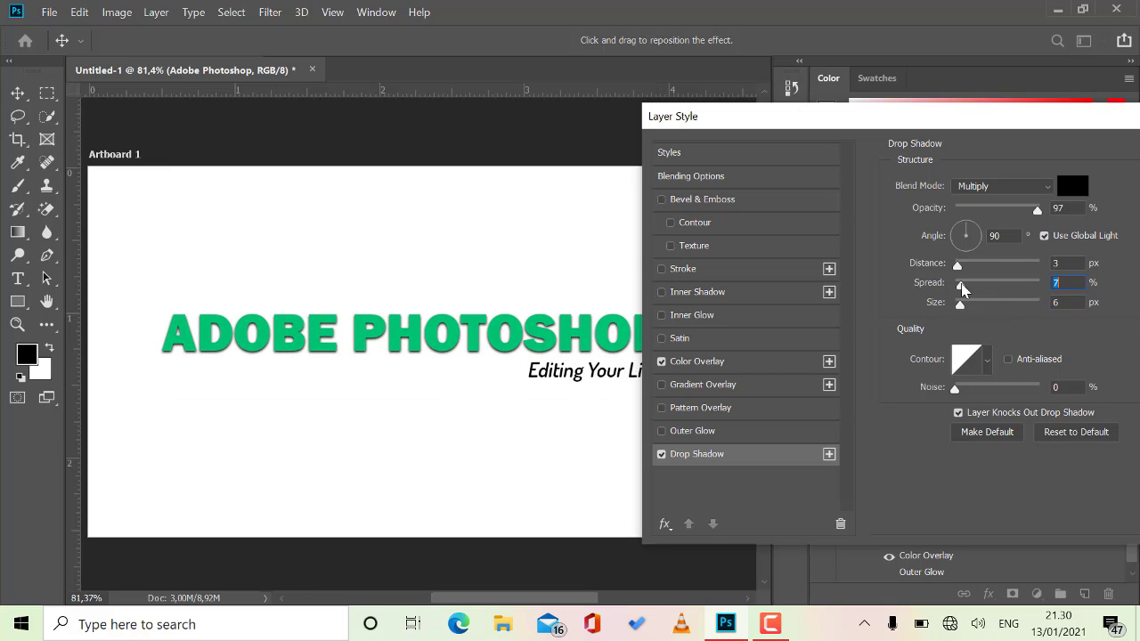
{"action": "left_click", "coordinate": [1006, 209]}
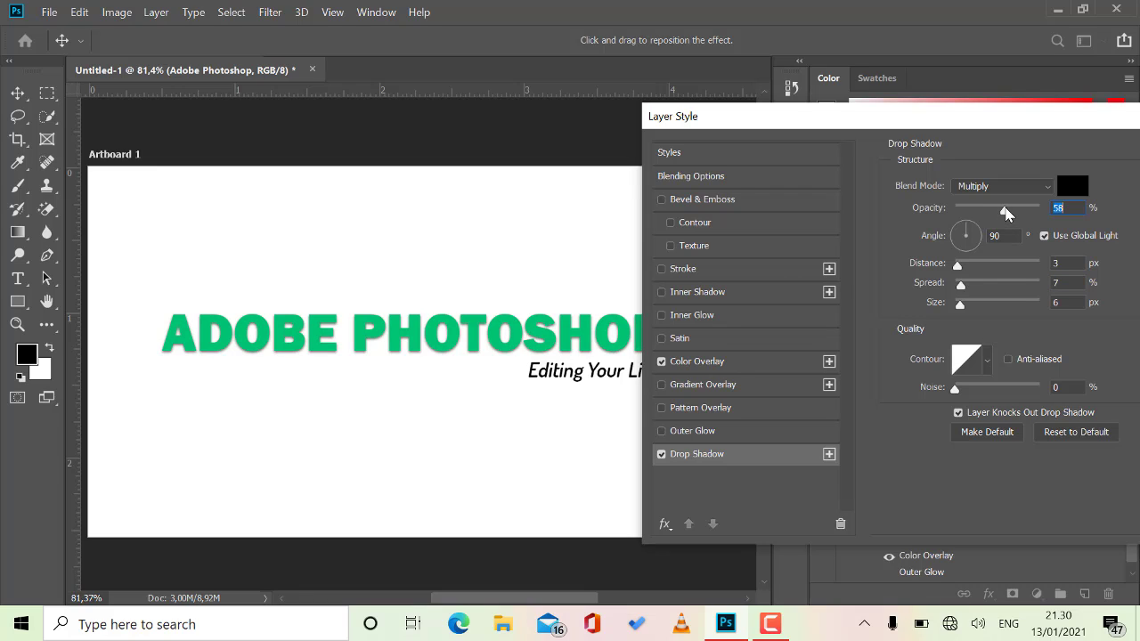
{"action": "left_click_drag", "start_coordinate": [1004, 208], "coordinate": [1026, 208]}
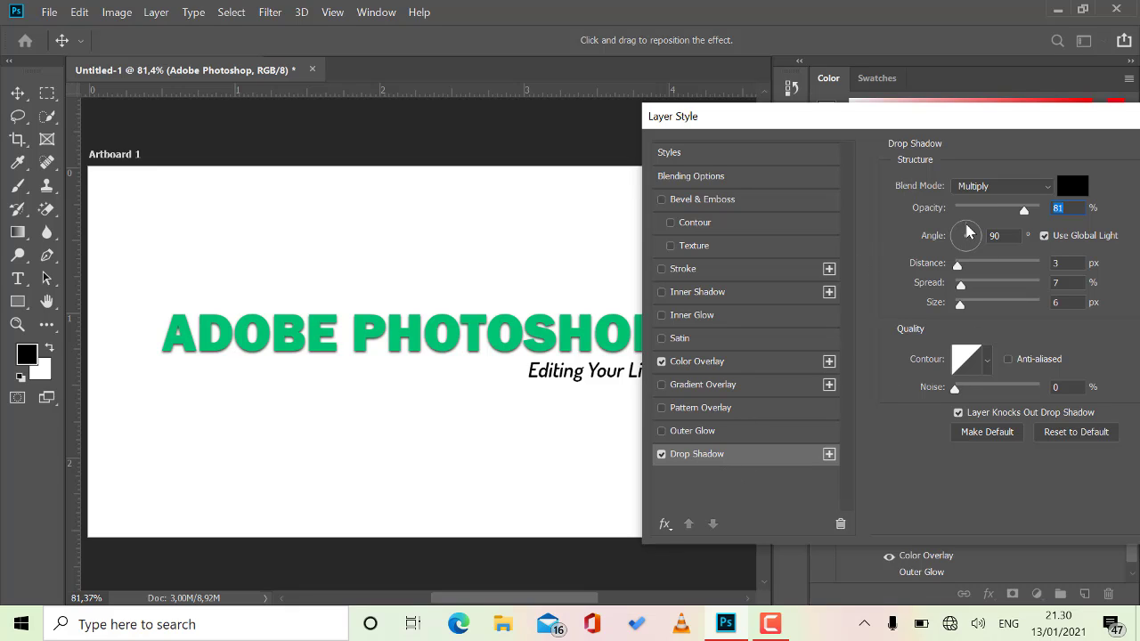
{"action": "mouse_move", "coordinate": [963, 233]}
{"action": "left_mouse_down"}
{"action": "mouse_move", "coordinate": [933, 239]}
{"action": "mouse_move", "coordinate": [941, 204]}
{"action": "mouse_move", "coordinate": [967, 228]}
{"action": "mouse_move", "coordinate": [977, 219]}
{"action": "left_mouse_up"}
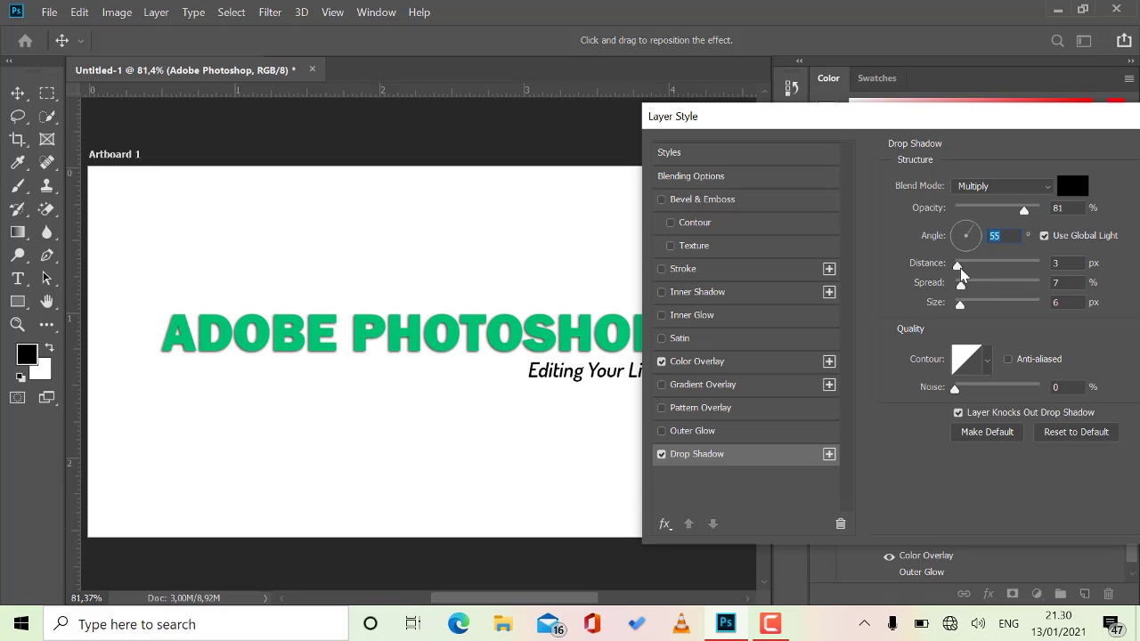
{"action": "mouse_move", "coordinate": [960, 267]}
{"action": "left_mouse_down"}
{"action": "mouse_move", "coordinate": [1012, 267]}
{"action": "mouse_move", "coordinate": [962, 264]}
{"action": "left_mouse_up"}
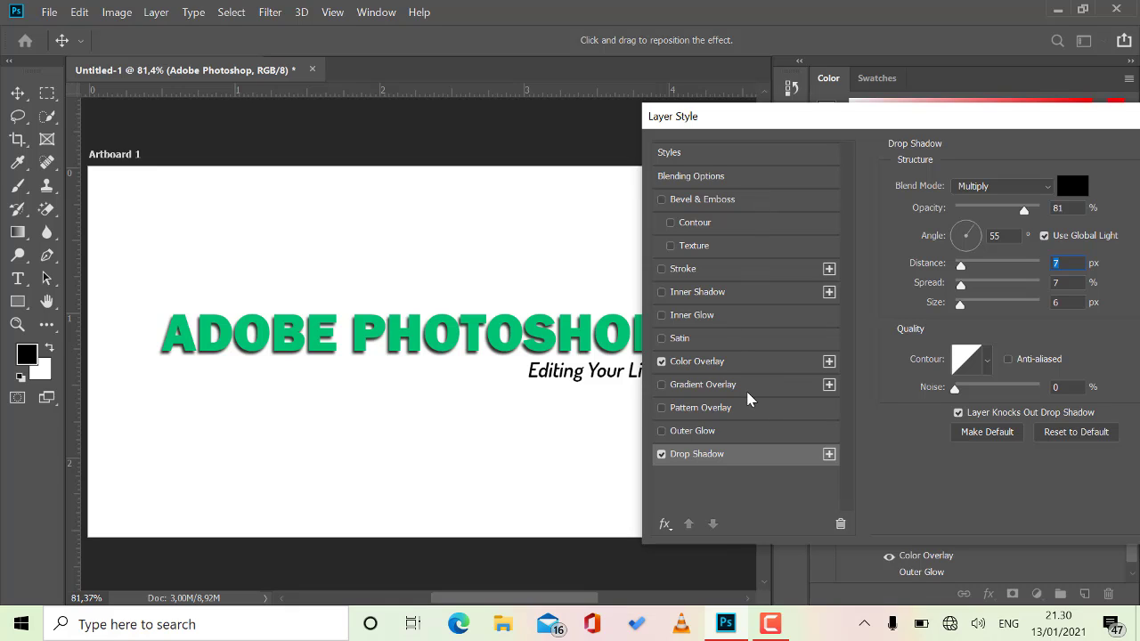
- Try a Satin effect and an orange Inner Glow of 16 px on the title, disabling each one again
{"action": "left_click", "coordinate": [708, 337]}
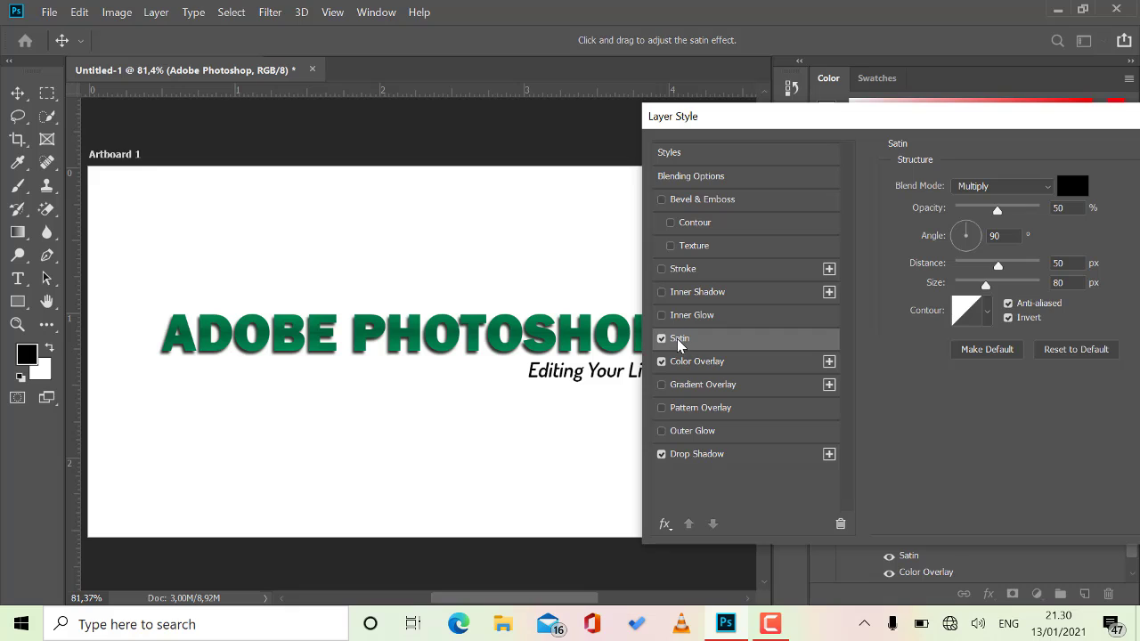
{"action": "left_click", "coordinate": [661, 339]}
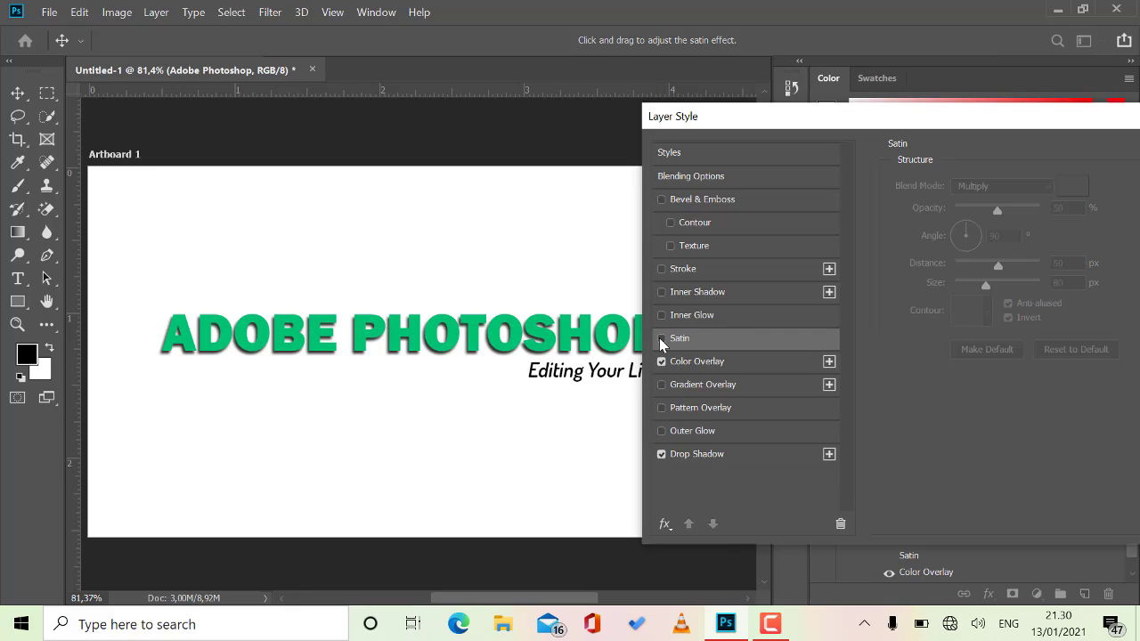
{"action": "left_click", "coordinate": [720, 314]}
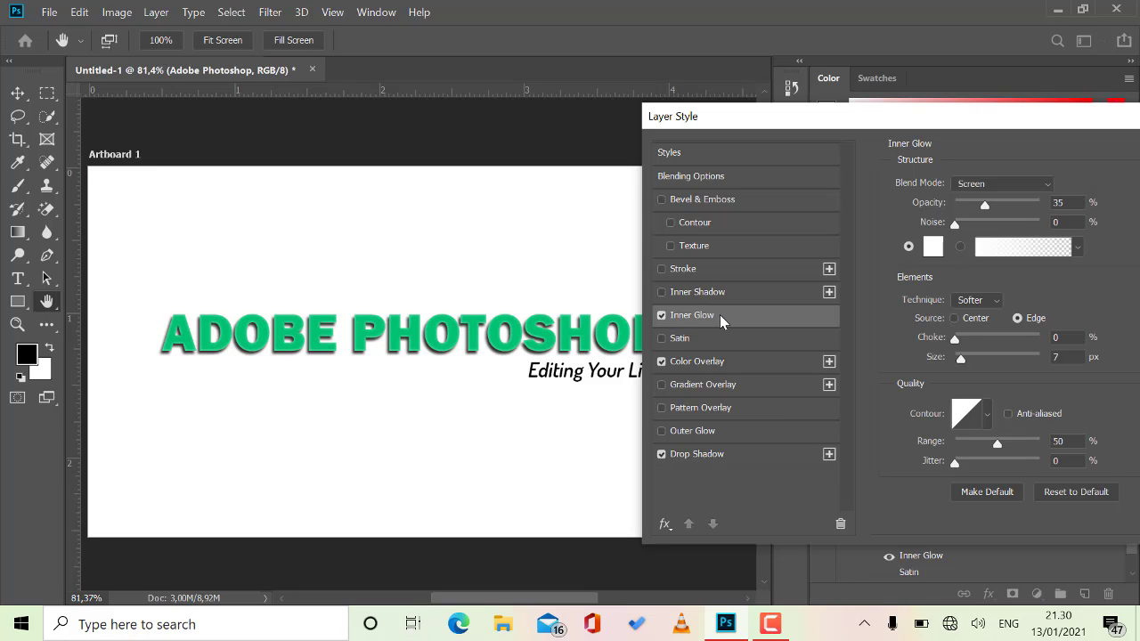
{"action": "left_click", "coordinate": [933, 249]}
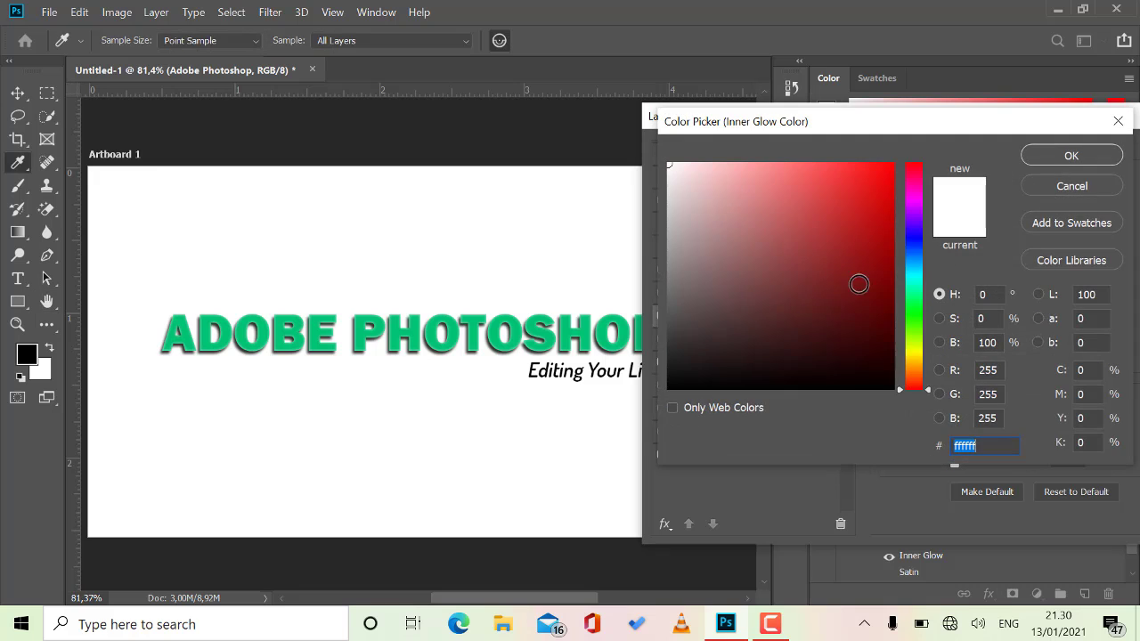
{"action": "left_click", "coordinate": [914, 367]}
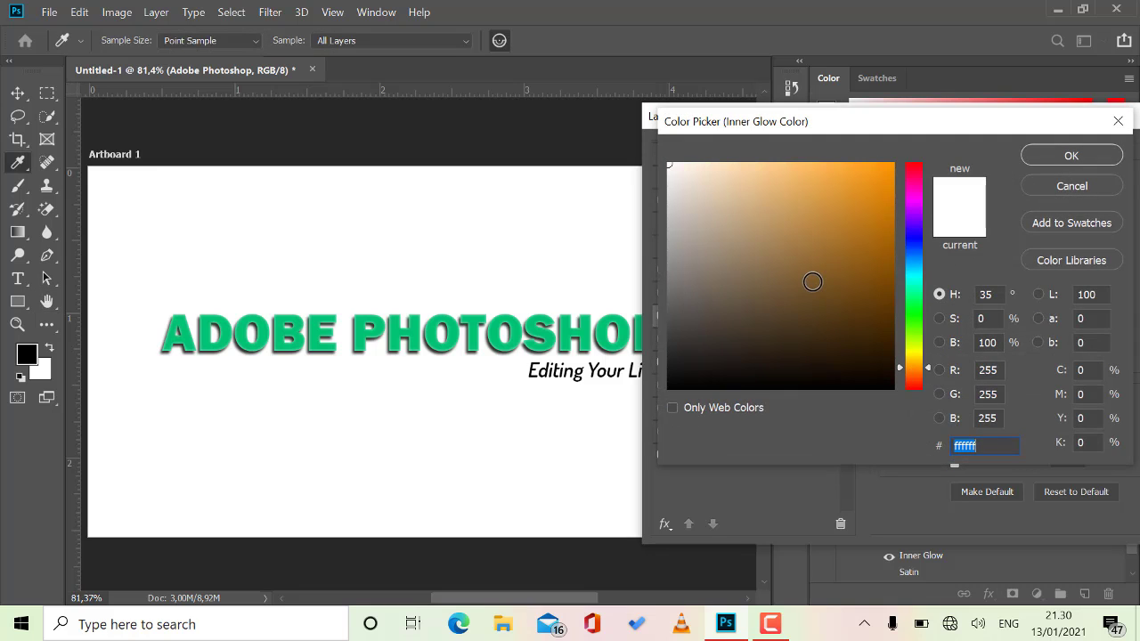
{"action": "left_click_drag", "start_coordinate": [812, 282], "coordinate": [946, 161]}
{"action": "left_click", "coordinate": [1041, 160]}
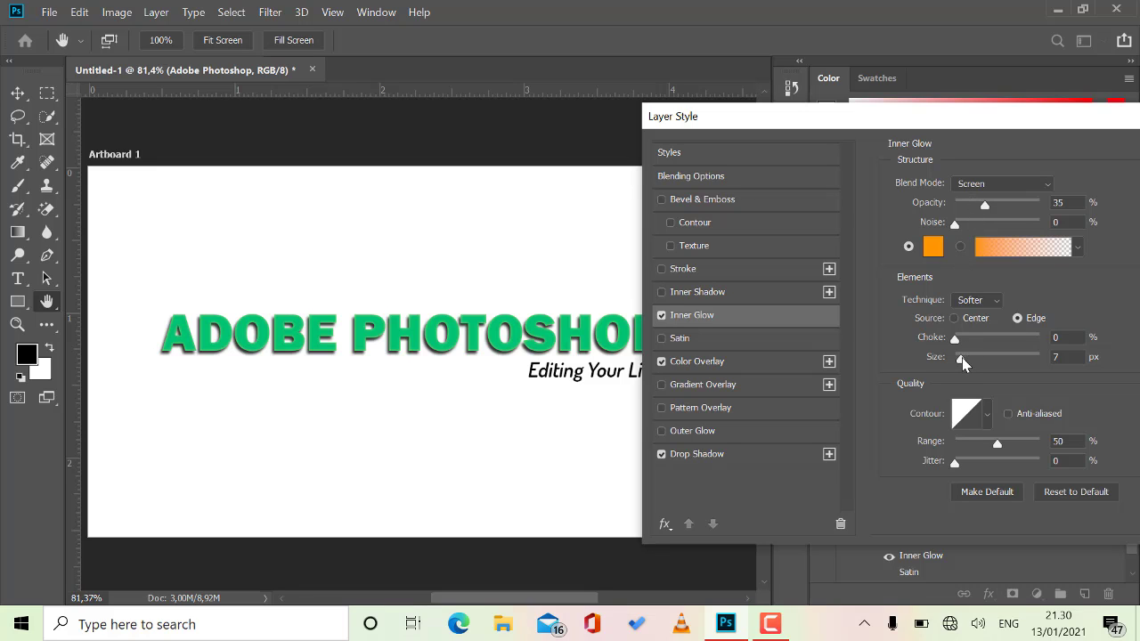
{"action": "mouse_move", "coordinate": [962, 357]}
{"action": "left_mouse_down"}
{"action": "mouse_move", "coordinate": [995, 358]}
{"action": "mouse_move", "coordinate": [955, 359]}
{"action": "mouse_move", "coordinate": [965, 358]}
{"action": "left_mouse_up"}
{"action": "left_click", "coordinate": [661, 317]}
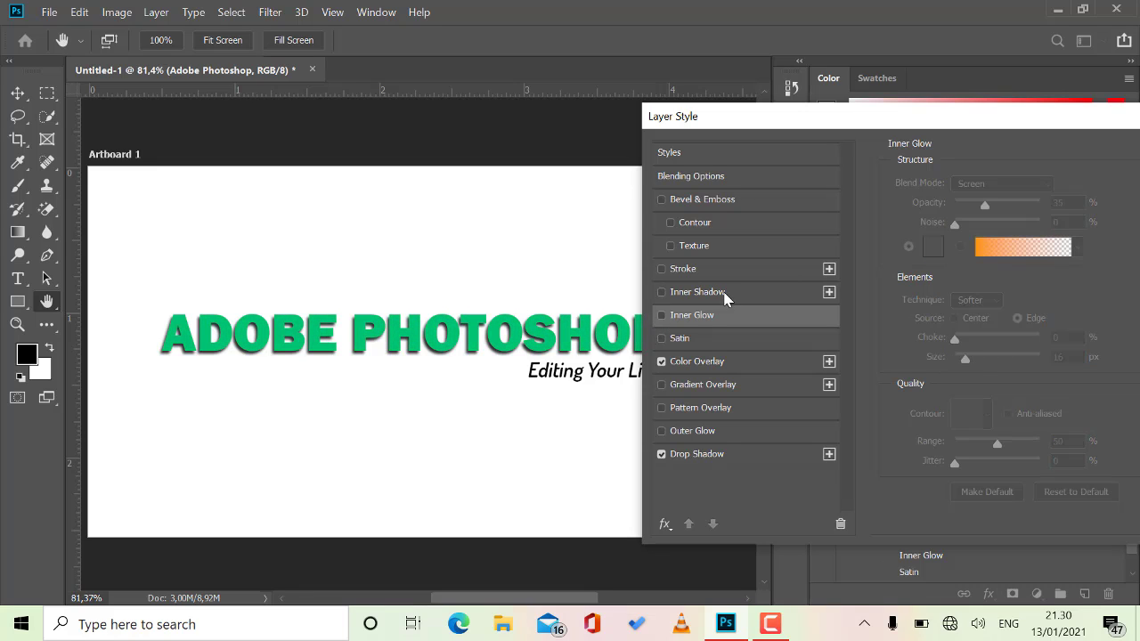
- Try an Inner Shadow with a size of 4 px on the title and disable it again
{"action": "left_click", "coordinate": [725, 293]}
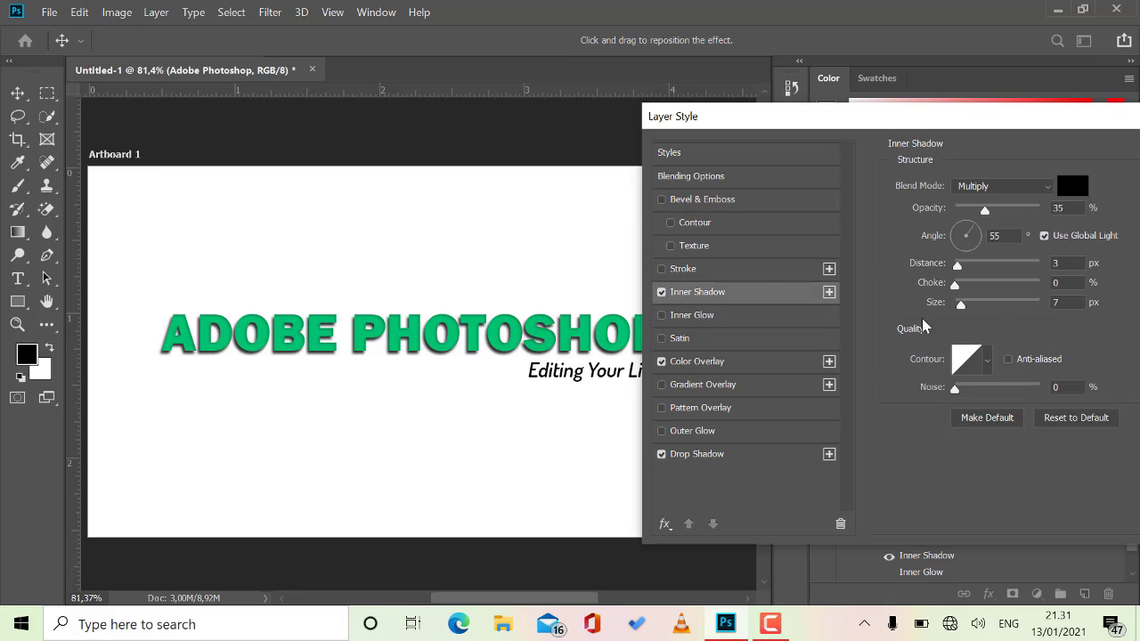
{"action": "mouse_move", "coordinate": [962, 309]}
{"action": "left_mouse_down"}
{"action": "mouse_move", "coordinate": [980, 308]}
{"action": "mouse_move", "coordinate": [959, 315]}
{"action": "left_mouse_up"}
{"action": "left_click", "coordinate": [661, 292]}
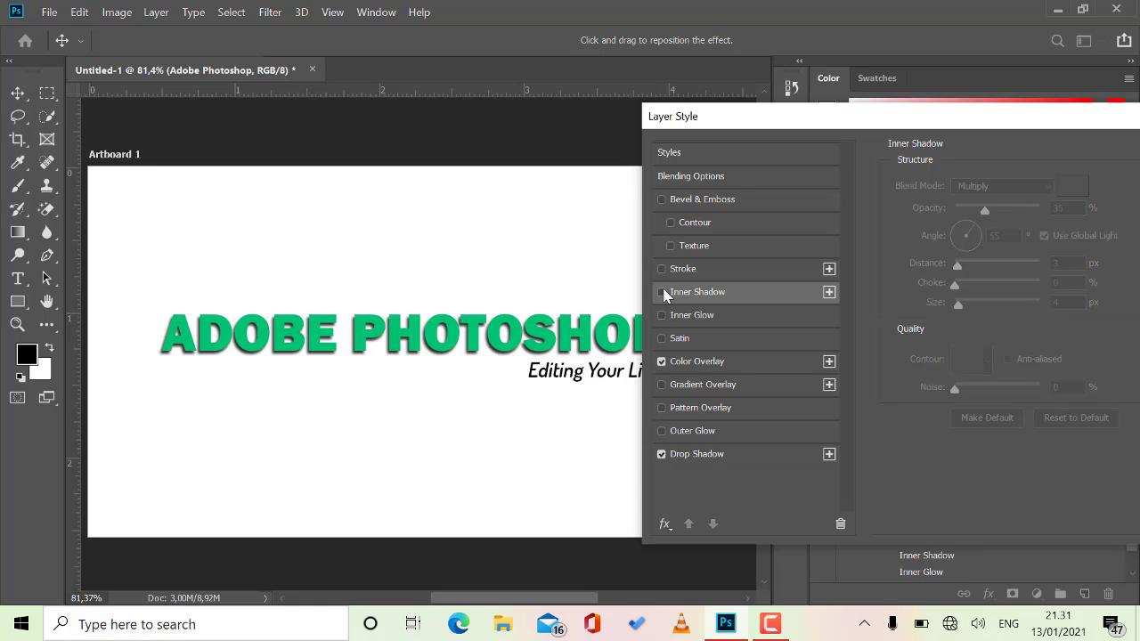
- Add a black outside Stroke of 1 px to the title
{"action": "left_click", "coordinate": [706, 269]}
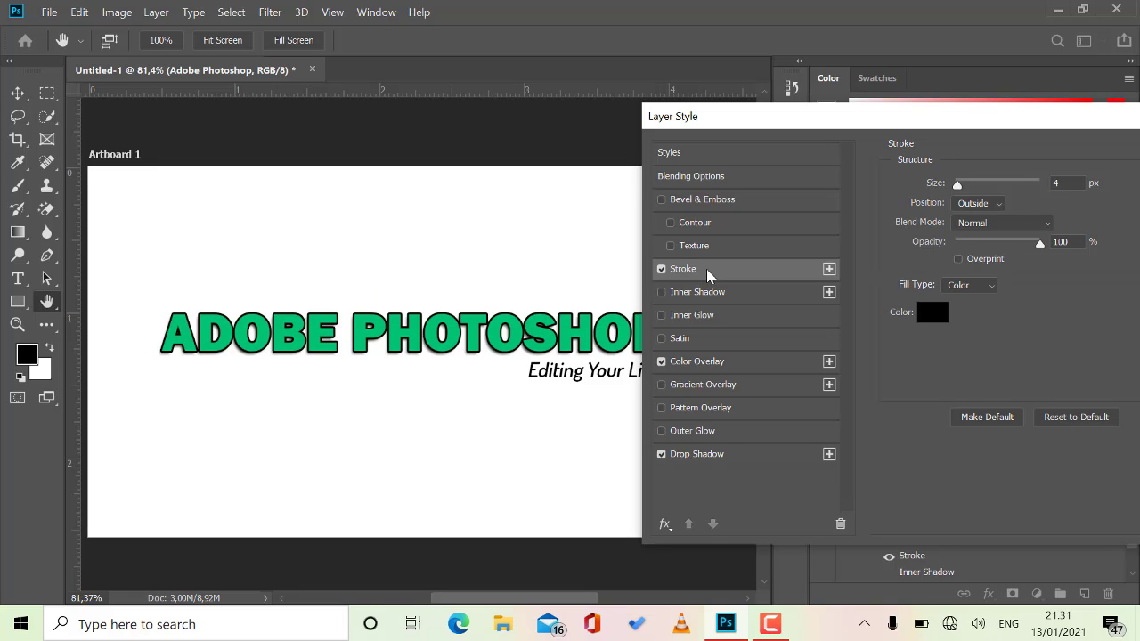
{"action": "left_click_drag", "start_coordinate": [959, 189], "coordinate": [954, 192]}
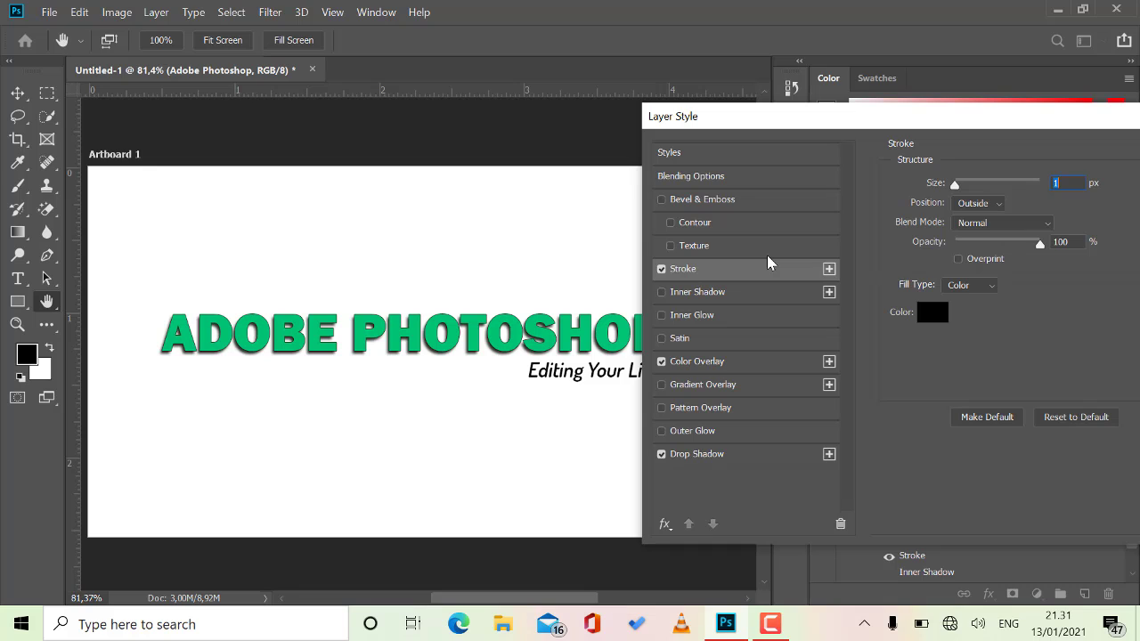
- Try Bevel & Emboss with its Contour and Texture options on the title and disable all three again
{"action": "left_click", "coordinate": [769, 198]}
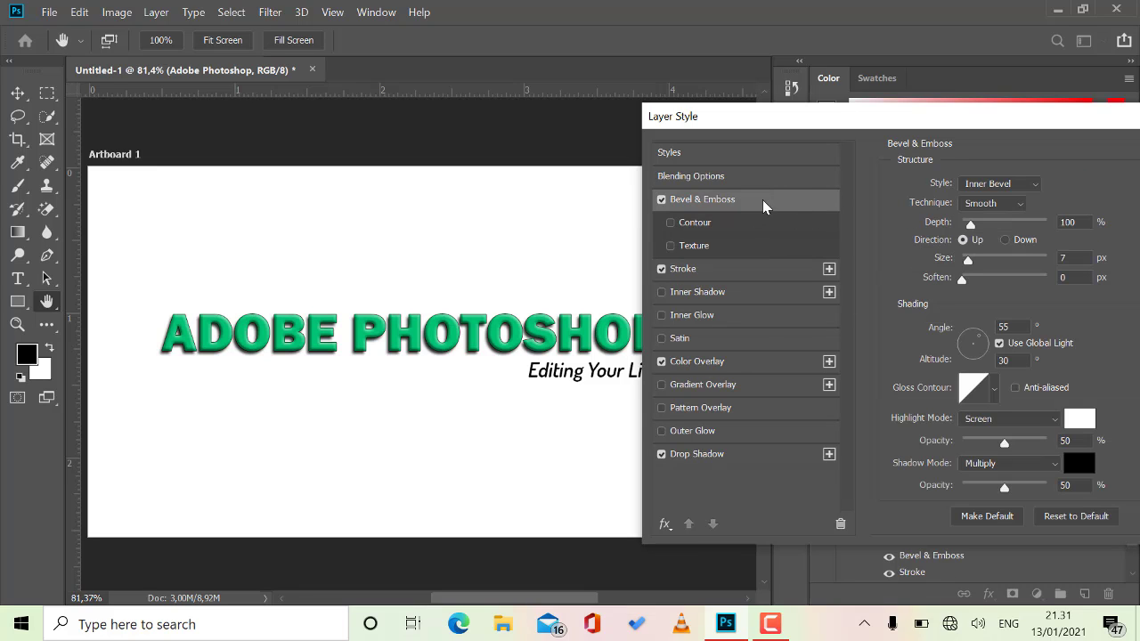
{"action": "left_click", "coordinate": [694, 224]}
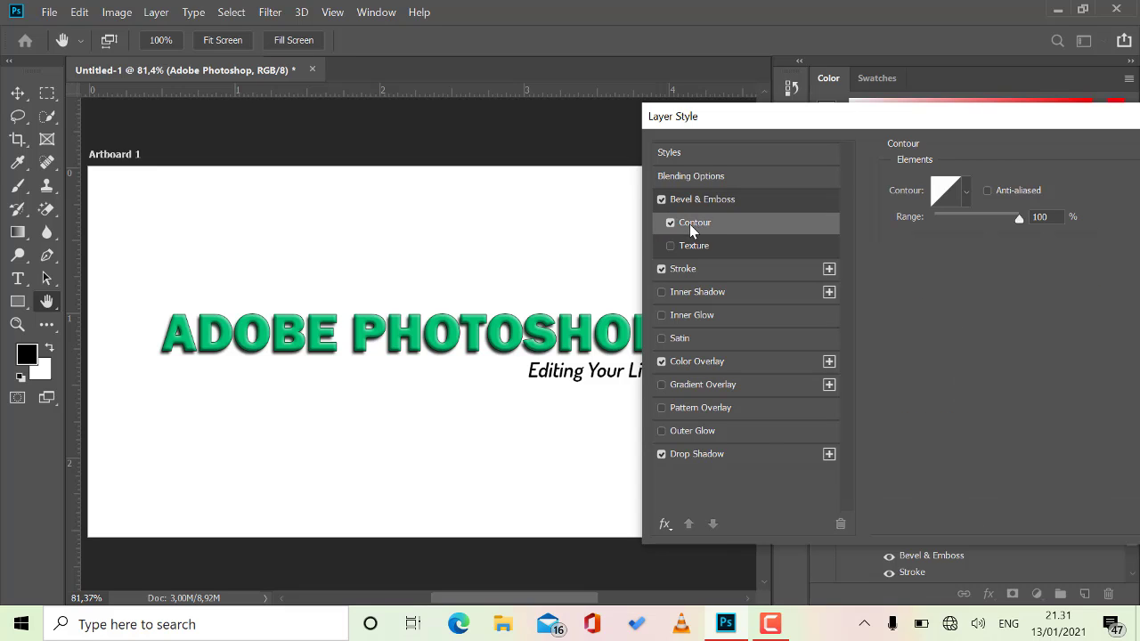
{"action": "left_click", "coordinate": [692, 246]}
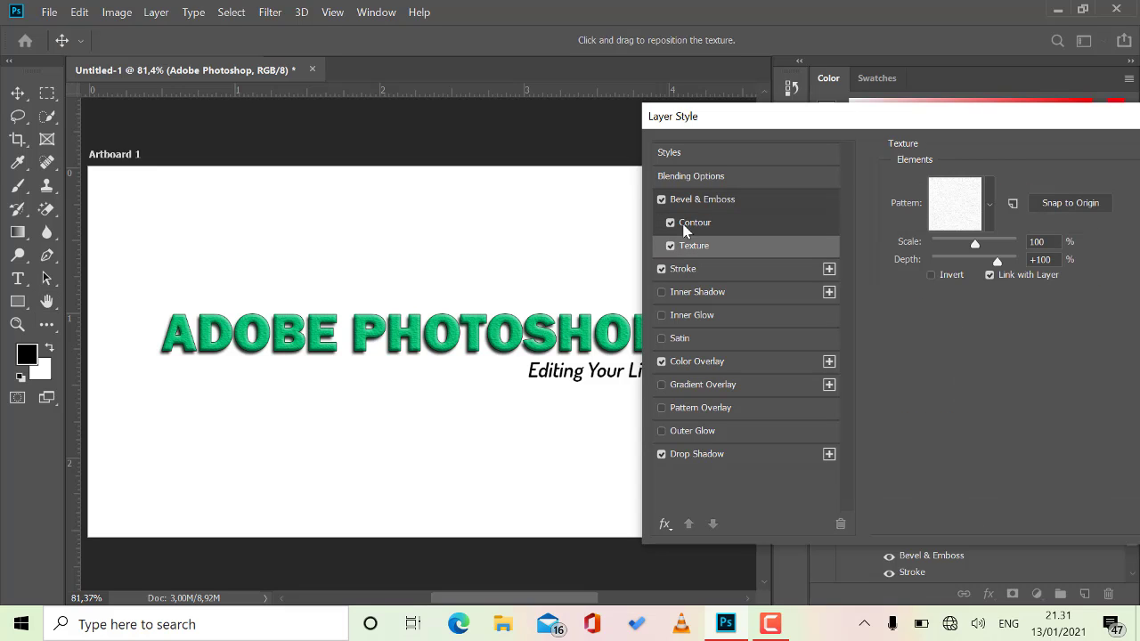
{"action": "left_click", "coordinate": [662, 200]}
{"action": "left_click", "coordinate": [671, 223]}
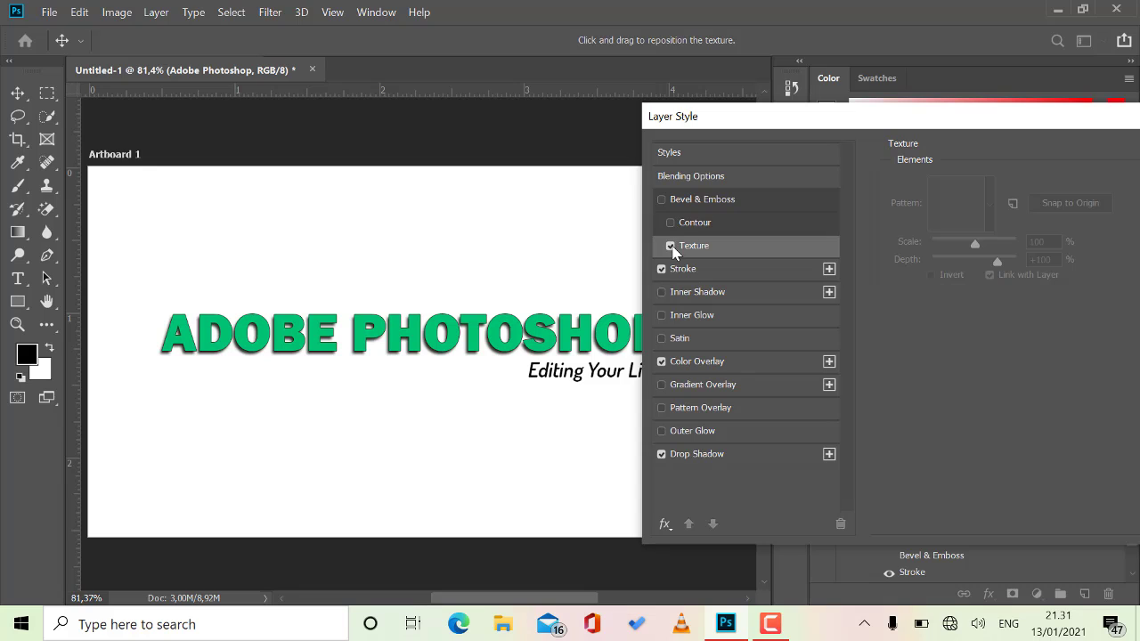
{"action": "left_click", "coordinate": [671, 246]}
- Replace the title's Color Overlay with a Pattern Overlay of black-and-white concentric squares at 100% opacity and scale, and apply the layer styles
{"action": "left_click", "coordinate": [727, 412]}
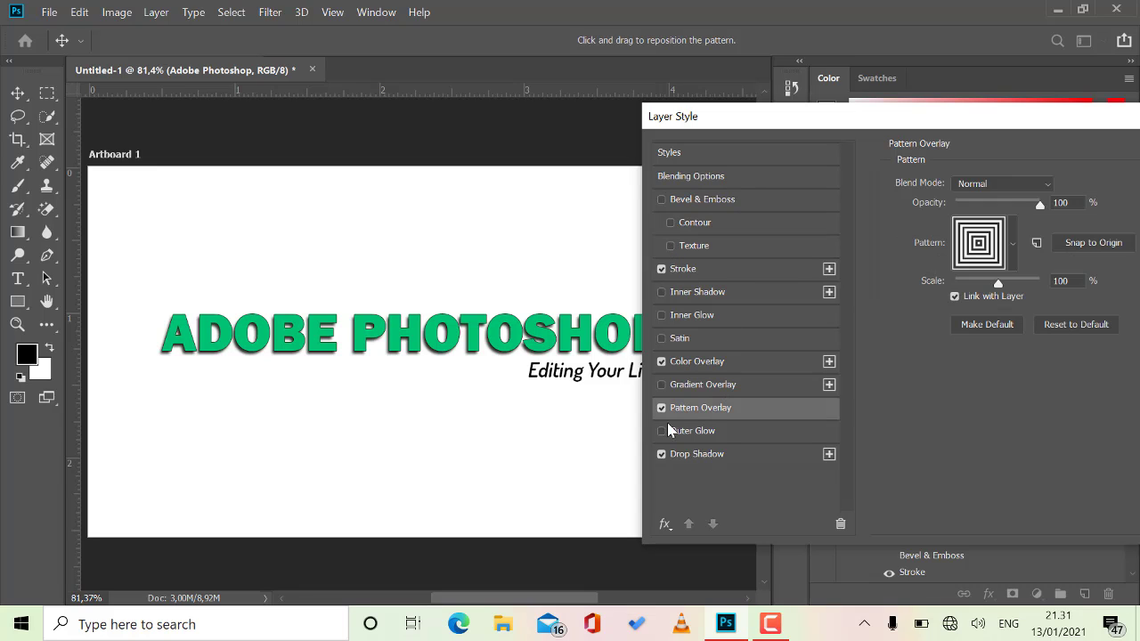
{"action": "left_click", "coordinate": [662, 365]}
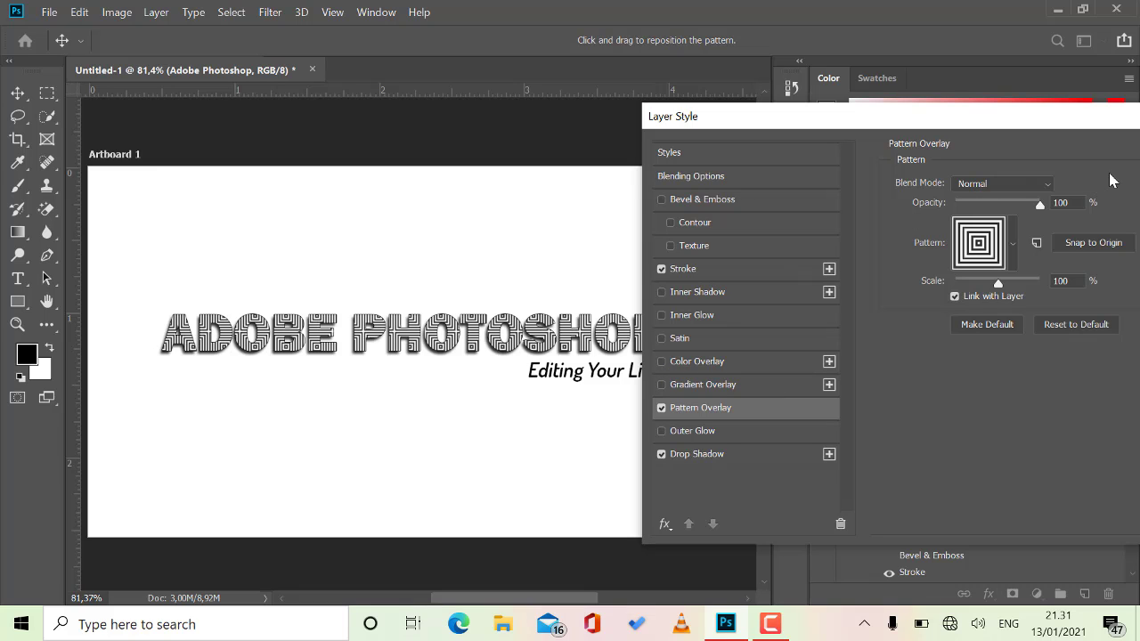
{"action": "left_click_drag", "start_coordinate": [1067, 118], "coordinate": [857, 119]}
{"action": "left_click", "coordinate": [1043, 141]}
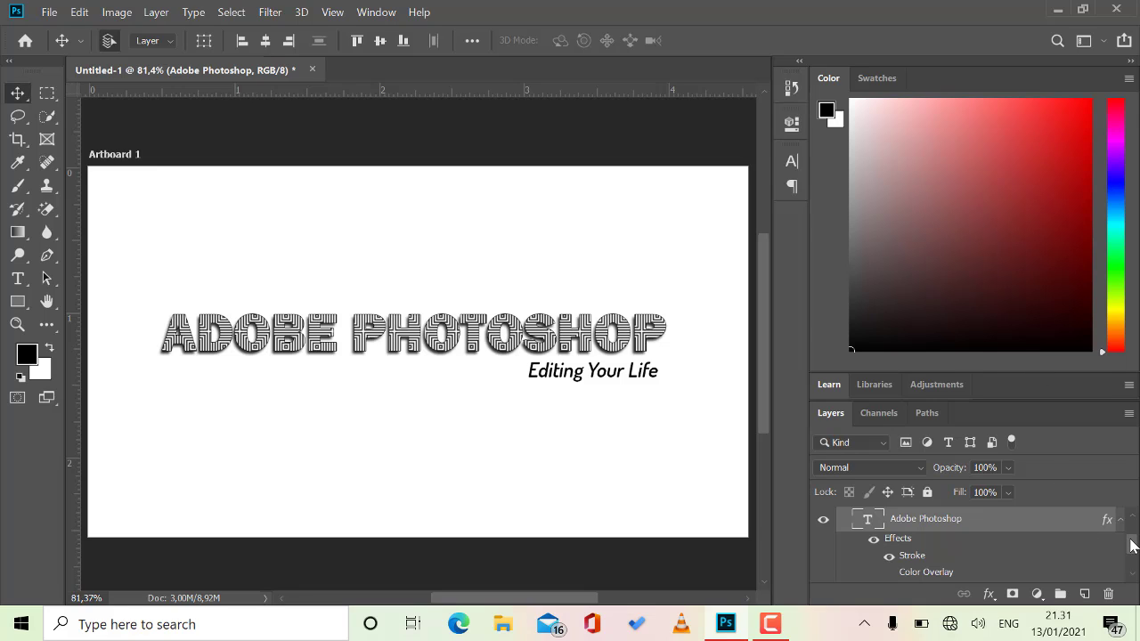
- Select the title and tagline layers together and scale both down proportionally to roughly 60% of their size
{"action": "scroll", "coordinate": [1133, 545], "scroll_direction": "down", "scroll_amount": 2}
{"action": "scroll", "coordinate": [1133, 545], "scroll_direction": "up", "scroll_amount": 4}
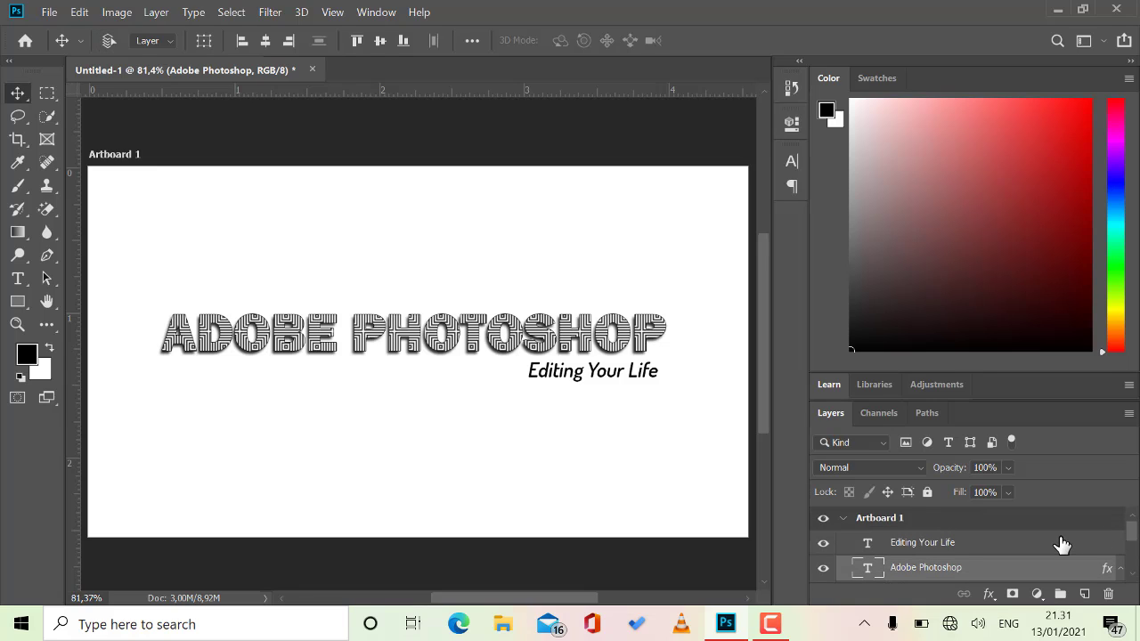
{"action": "left_click", "coordinate": [1062, 543]}
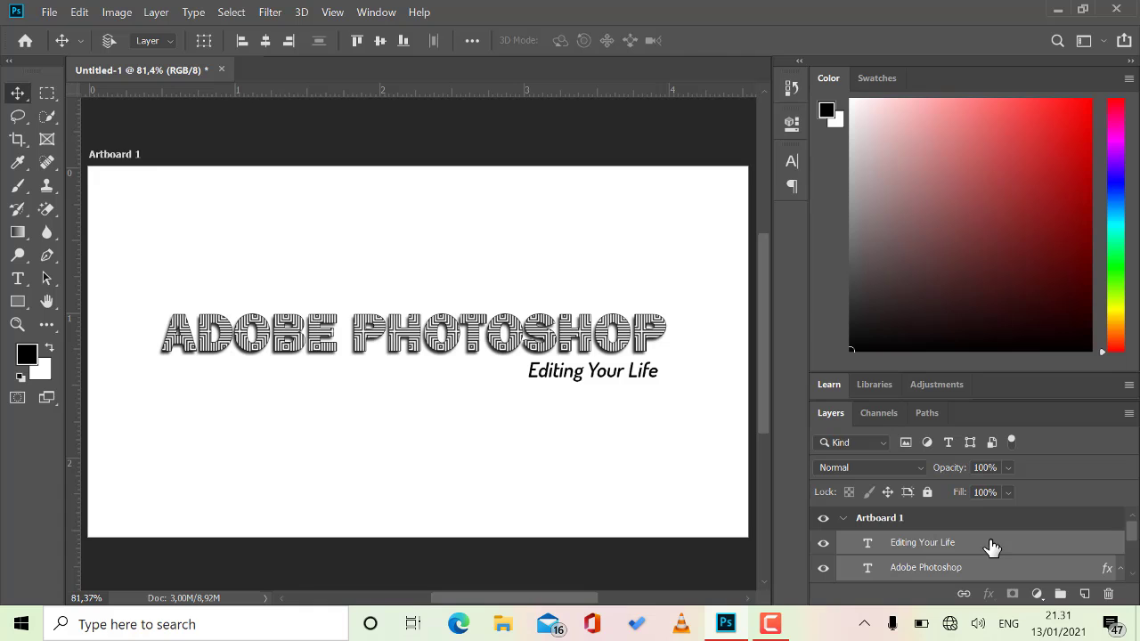
{"action": "key", "text": "ctrl+t"}
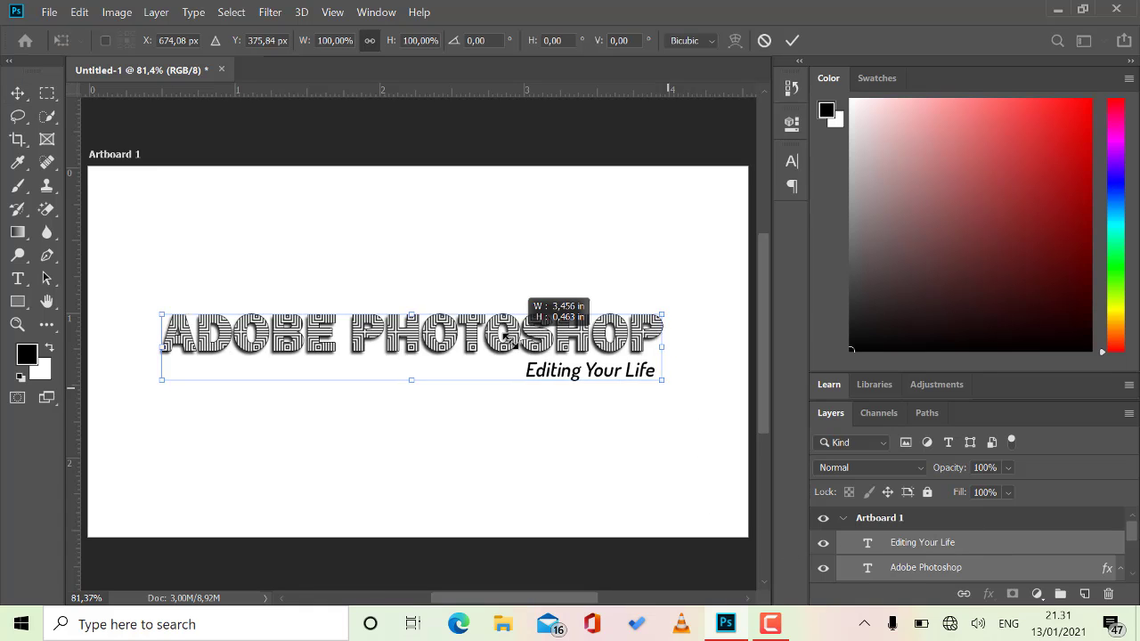
{"action": "left_click_drag", "start_coordinate": [514, 341], "coordinate": [458, 333]}
{"action": "key", "text": "Return"}
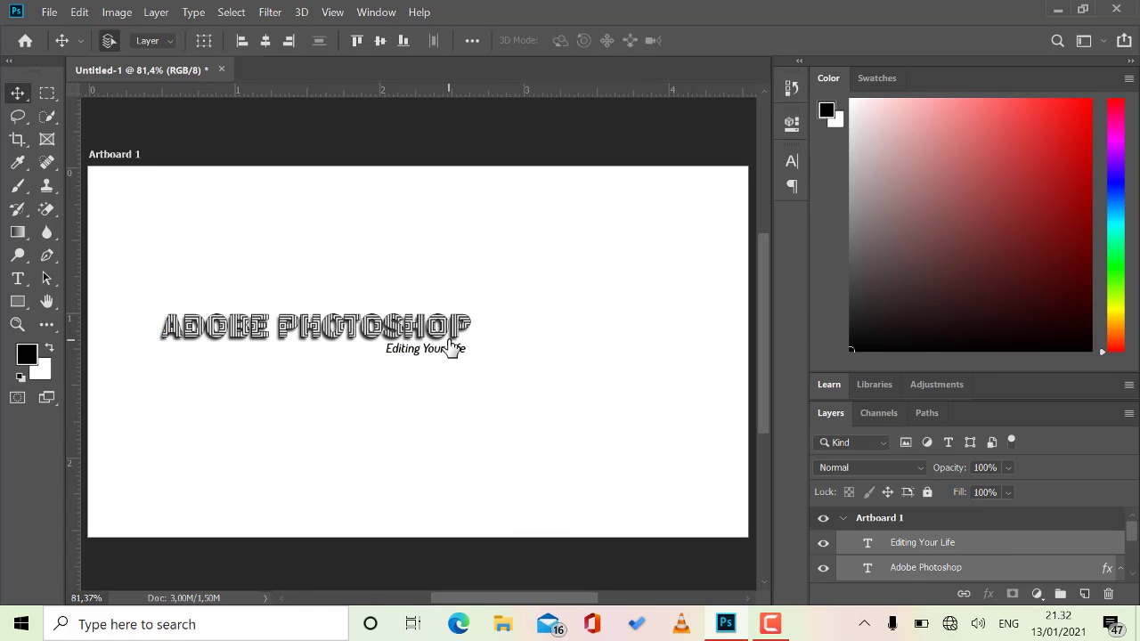
- Move the scaled title and tagline together to the middle of the artboard
{"action": "left_click_drag", "start_coordinate": [362, 346], "coordinate": [429, 342]}
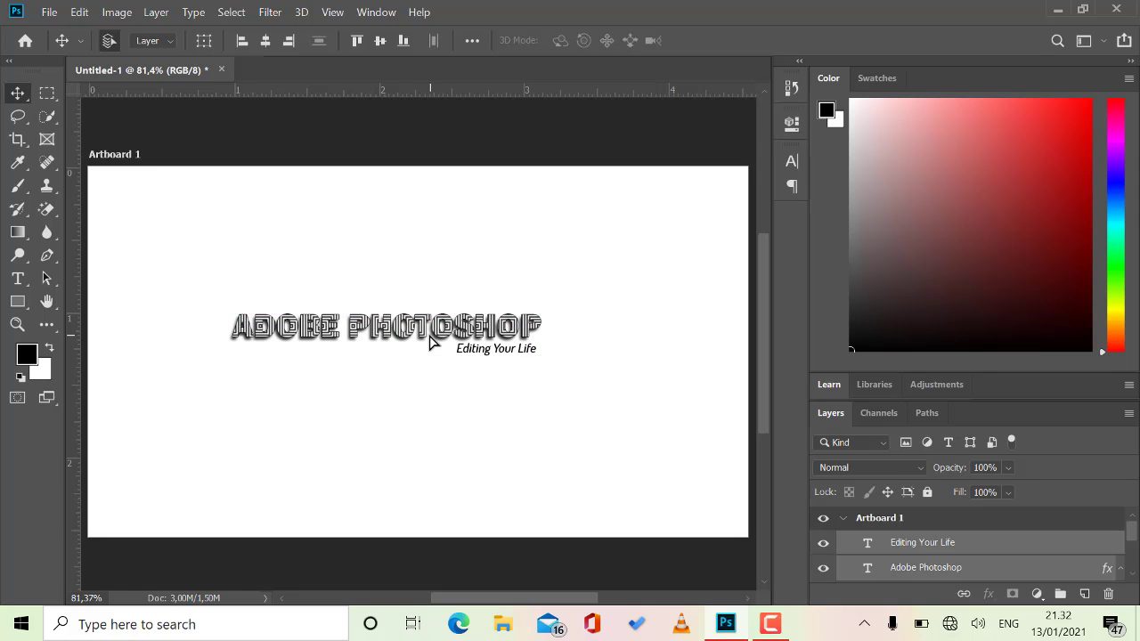
{"action": "scroll", "coordinate": [430, 342], "scroll_direction": "up", "scroll_amount": 2}
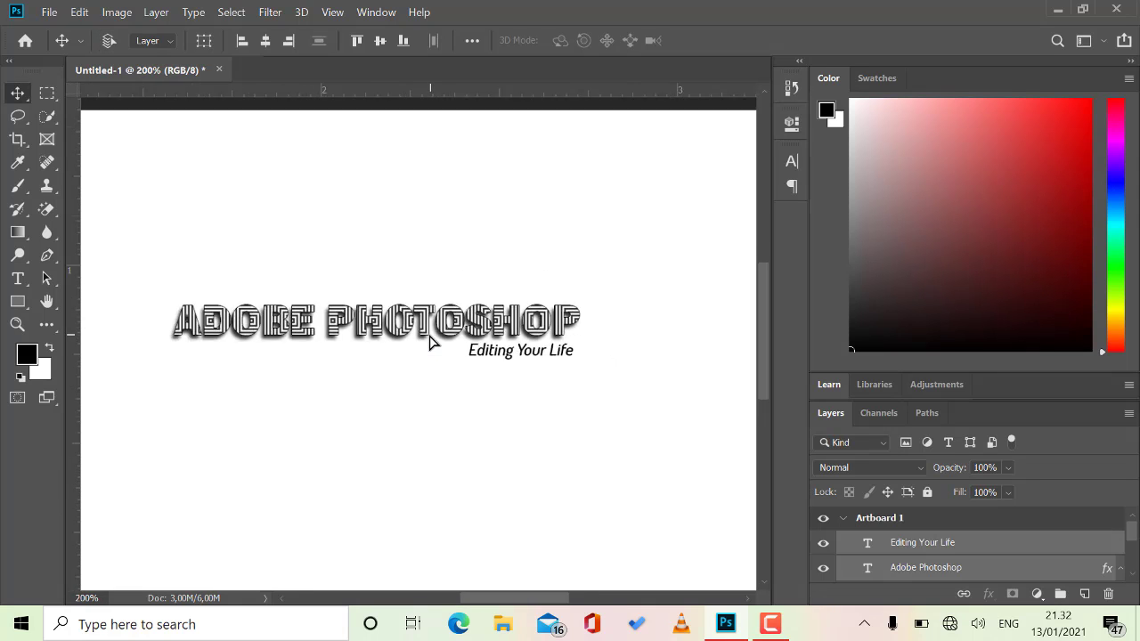
{"action": "scroll", "coordinate": [430, 342], "scroll_direction": "down", "scroll_amount": 1}
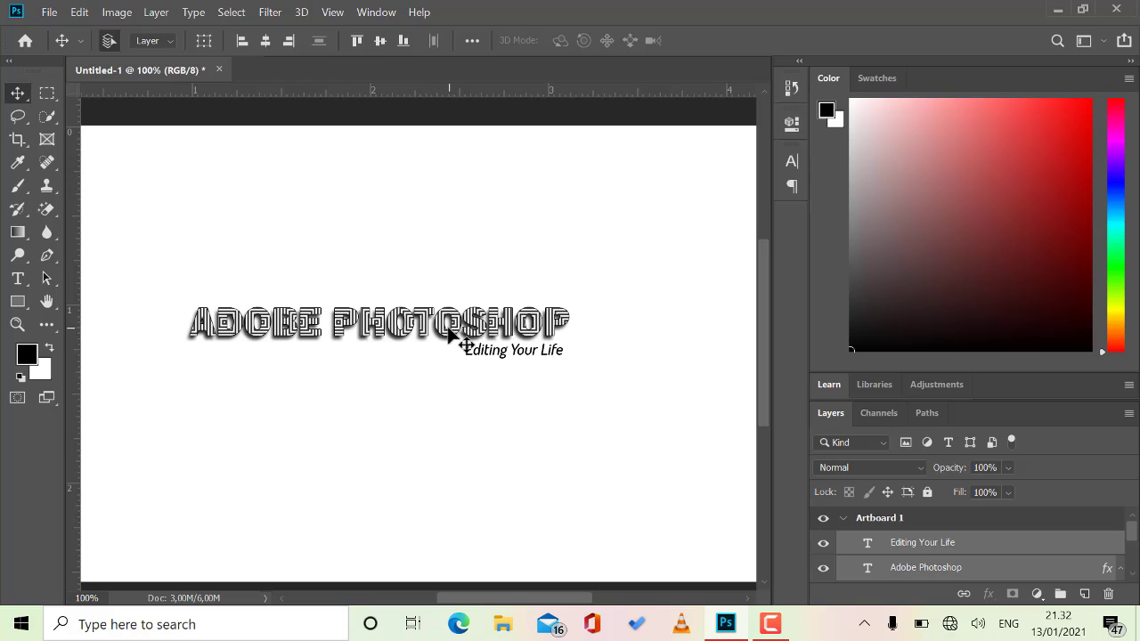
{"action": "left_click_drag", "start_coordinate": [451, 334], "coordinate": [480, 351]}
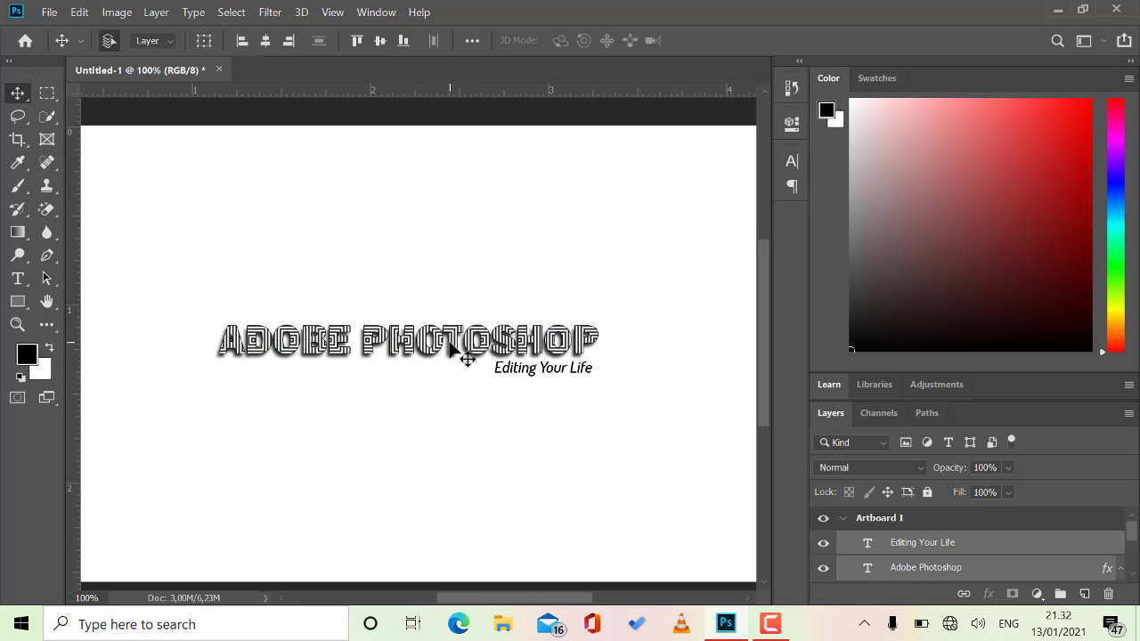
{"action": "key", "text": "ctrl+minus"}
{"action": "key", "text": "ctrl+plus"}
- Add a placeholder Lorem Ipsum paragraph box above the title, as wide as the title, in 8 pt Bahnschrift
{"action": "left_click", "coordinate": [17, 278]}
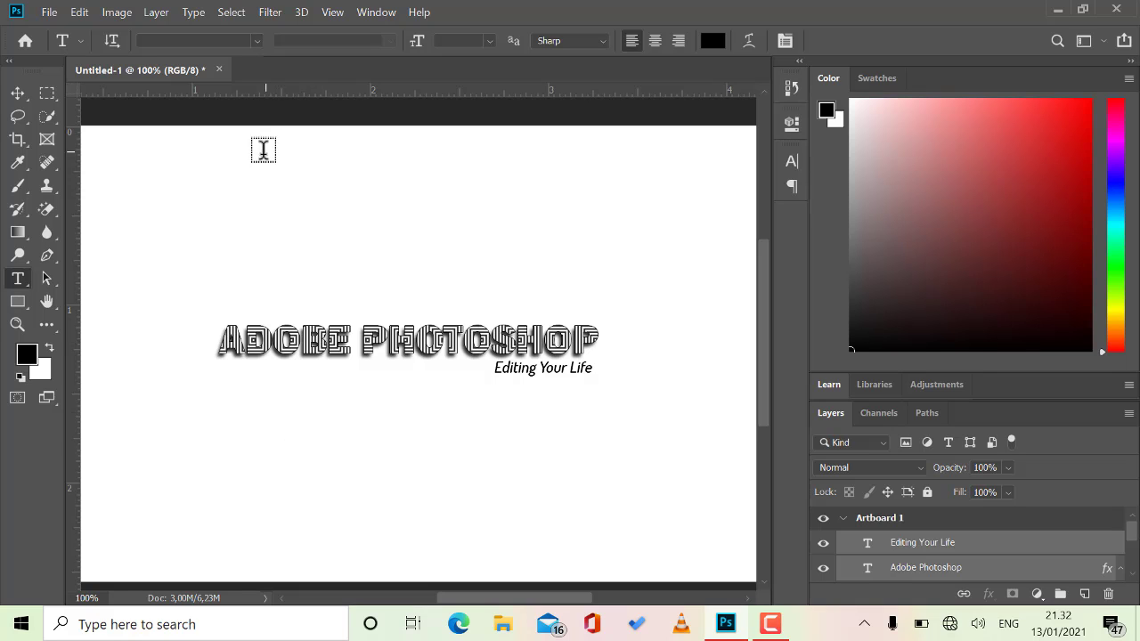
{"action": "left_click_drag", "start_coordinate": [219, 173], "coordinate": [598, 272]}
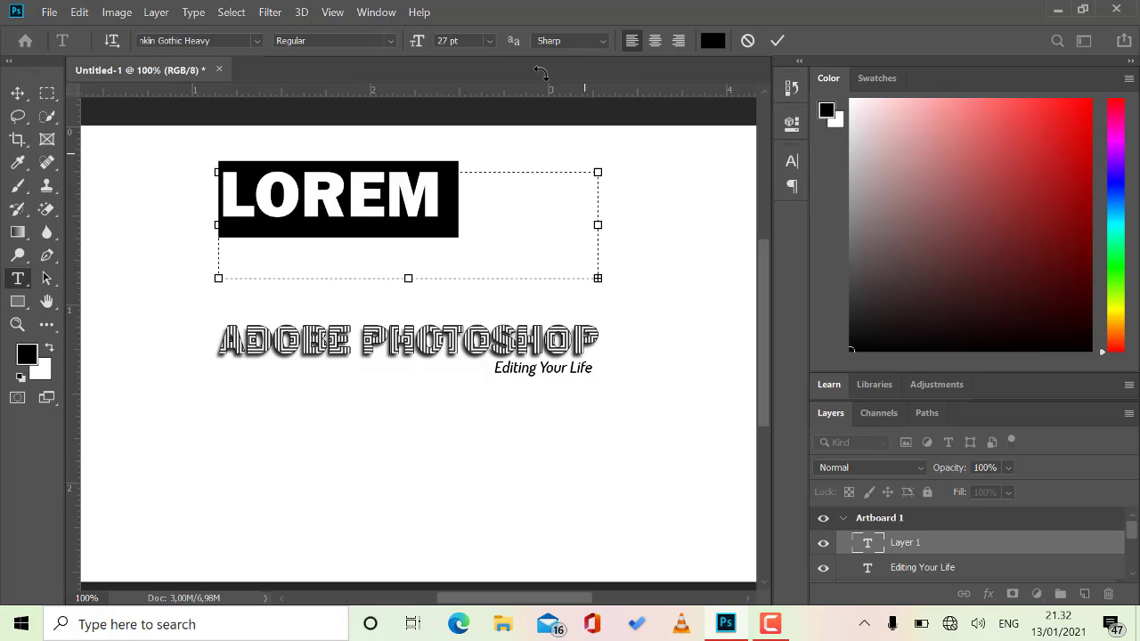
{"action": "left_click", "coordinate": [492, 40]}
{"action": "left_click", "coordinate": [477, 89]}
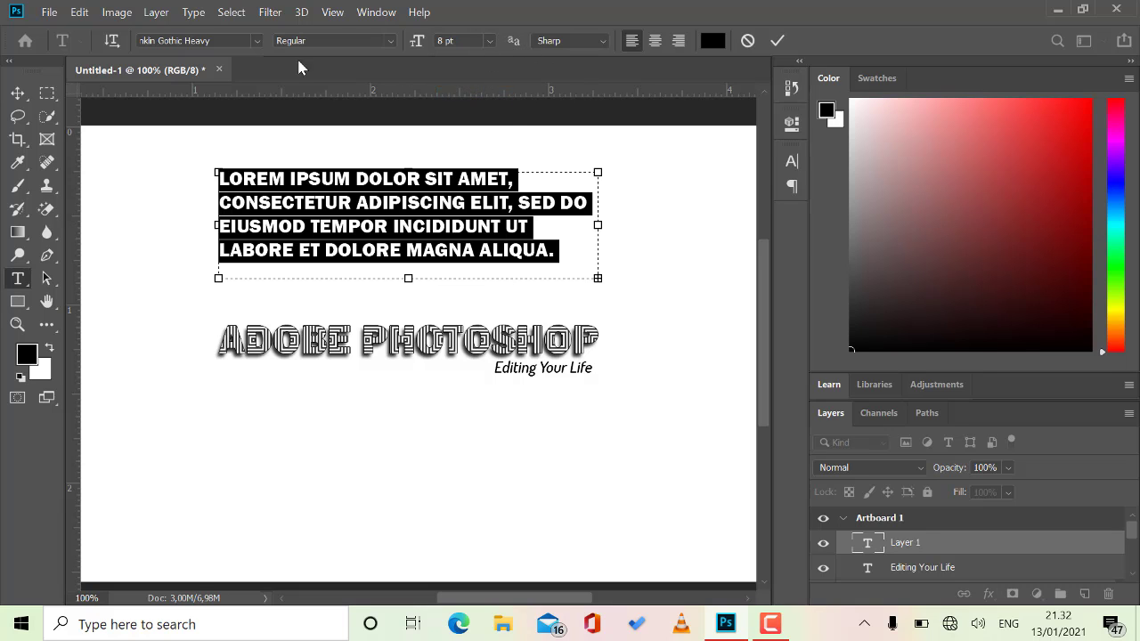
{"action": "left_click", "coordinate": [258, 42]}
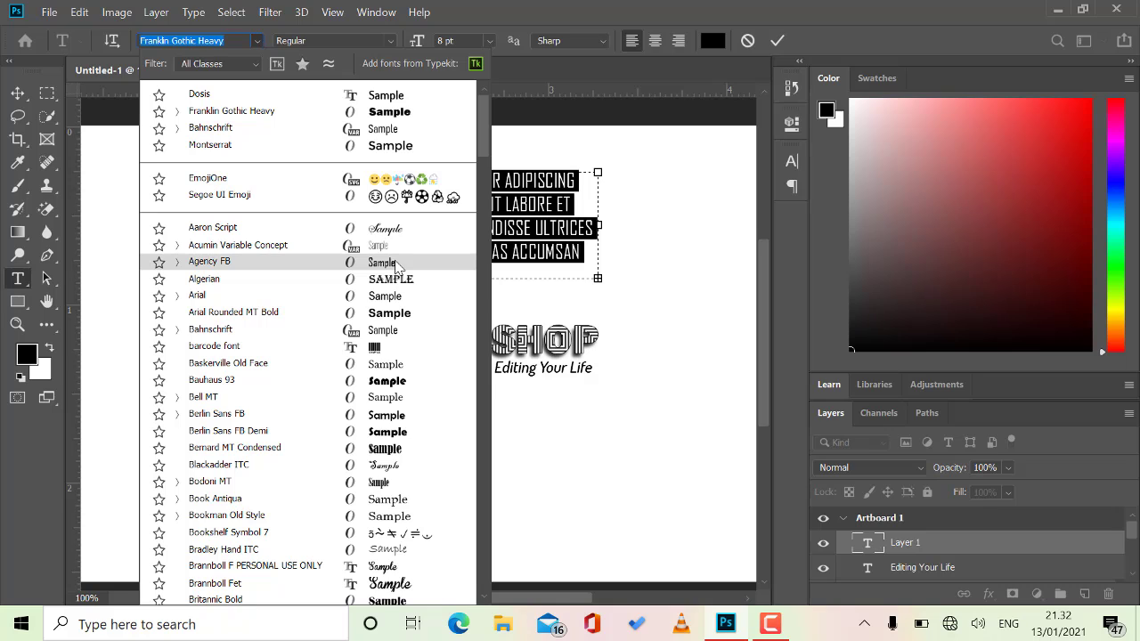
{"action": "left_click", "coordinate": [395, 330]}
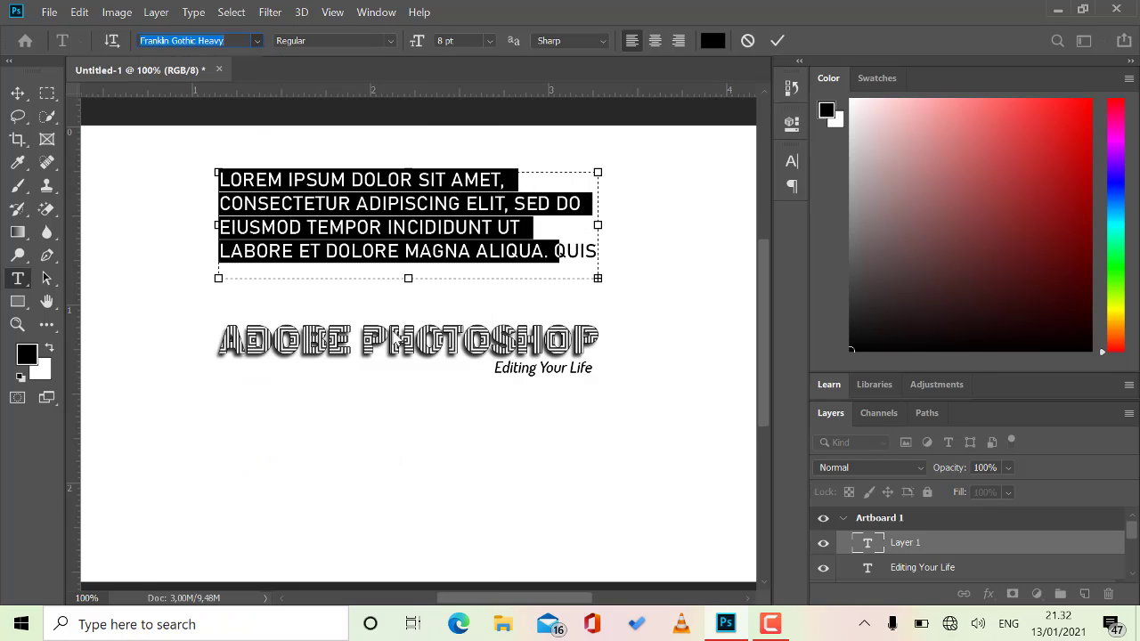
- Center-align the Lorem Ipsum paragraph through its type layer properties
{"action": "left_click", "coordinate": [792, 125]}
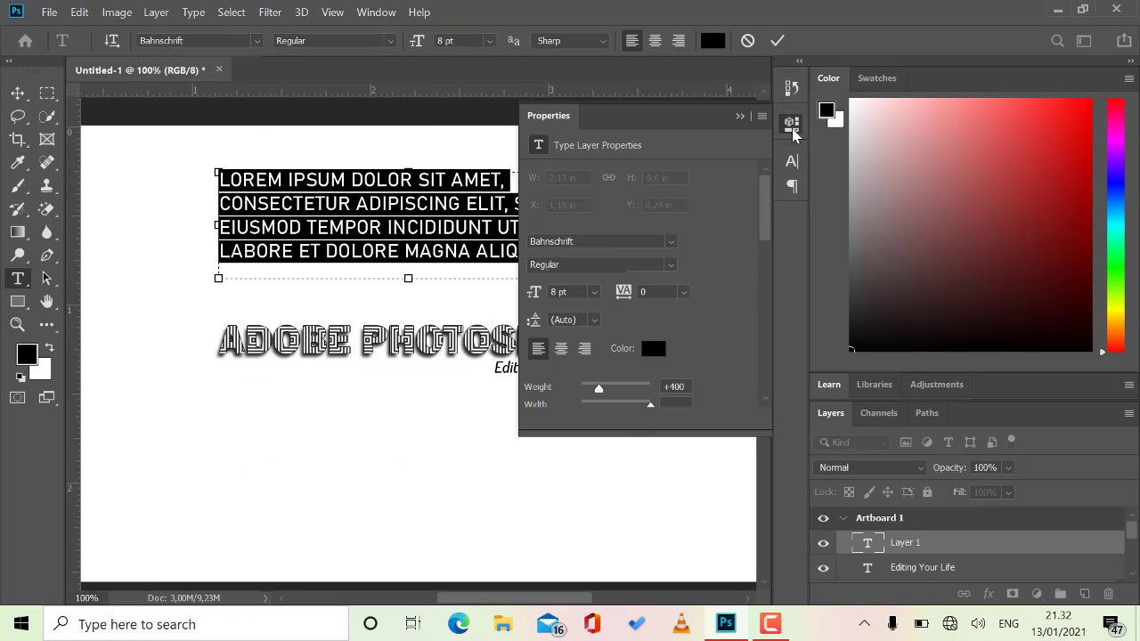
{"action": "left_click", "coordinate": [562, 350]}
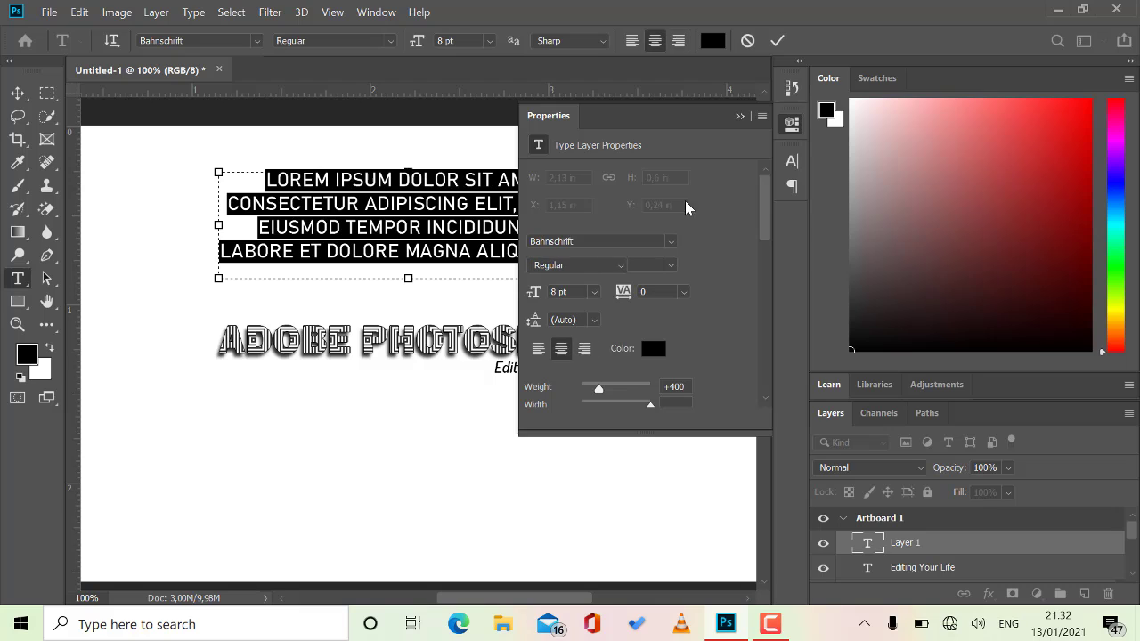
{"action": "left_click", "coordinate": [789, 126]}
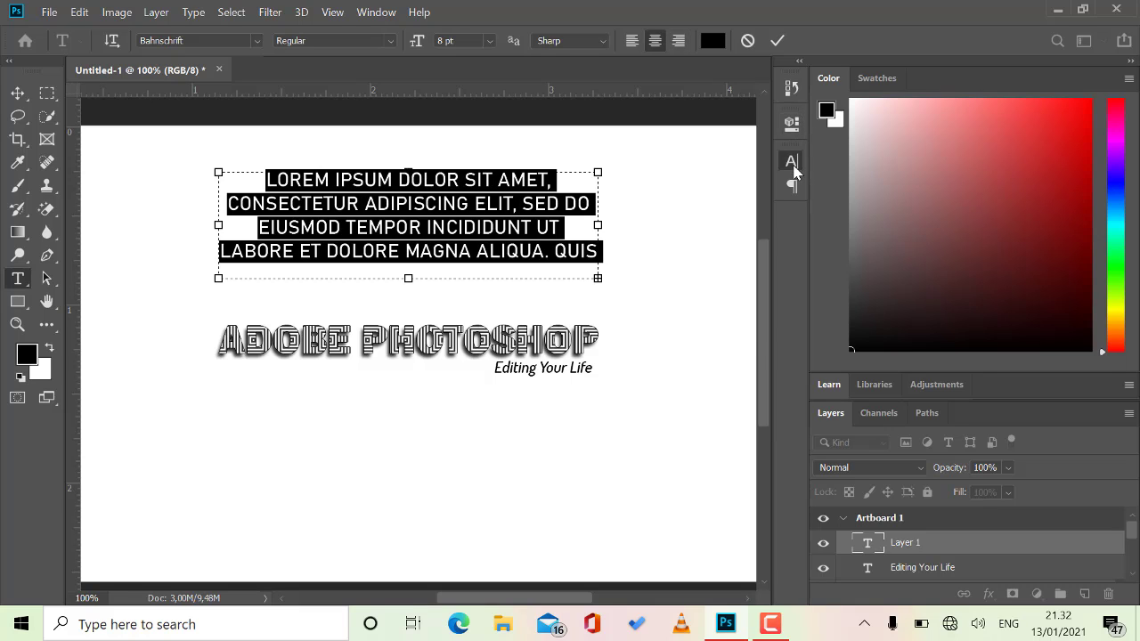
- Compare the left, center, right and justified alignments on the Lorem Ipsum paragraph and settle on Justify All
{"action": "left_click", "coordinate": [791, 162]}
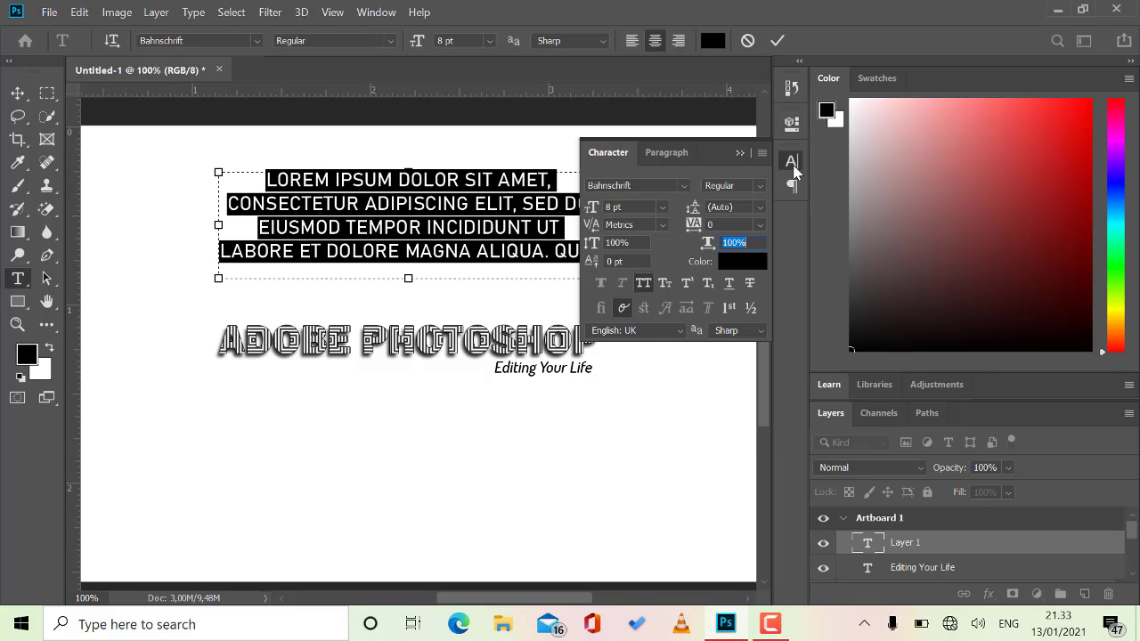
{"action": "left_click", "coordinate": [664, 153]}
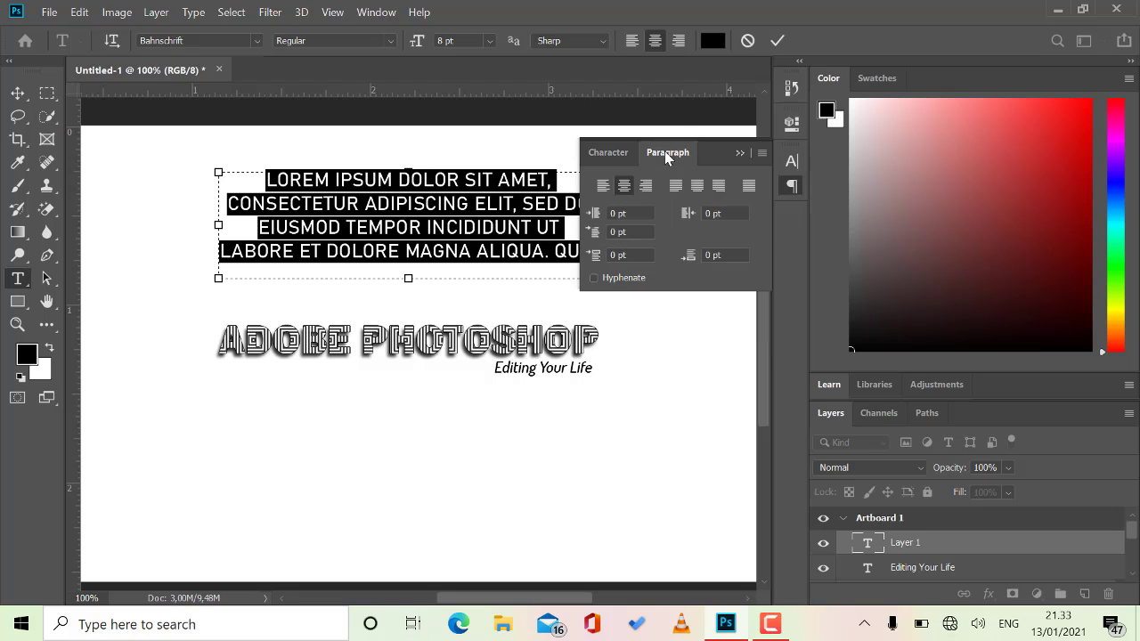
{"action": "left_click", "coordinate": [749, 188]}
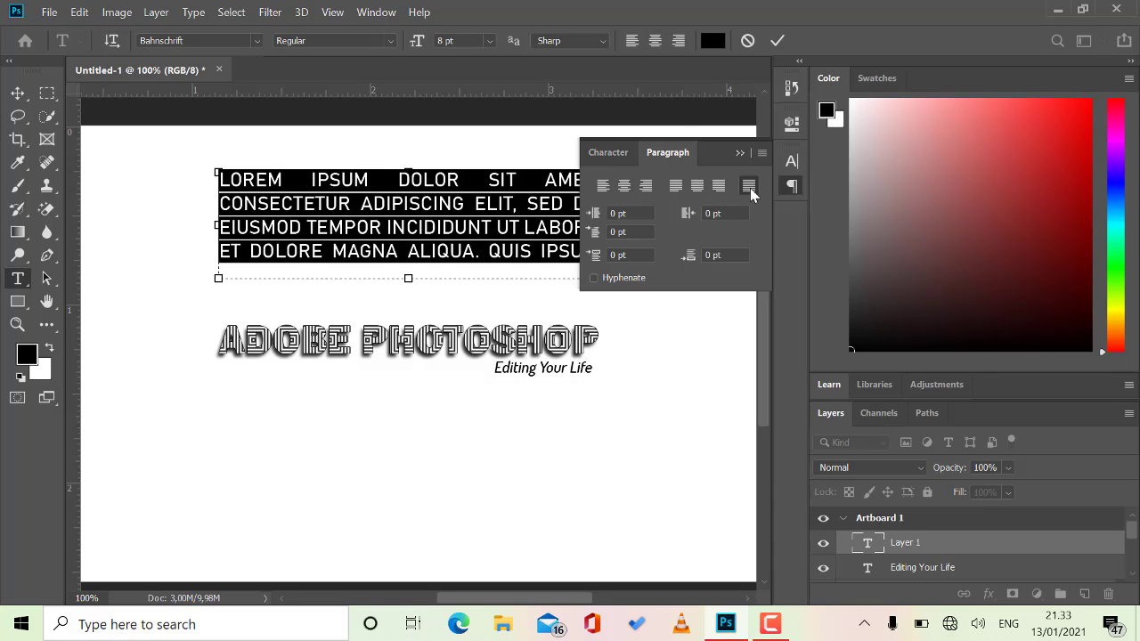
{"action": "left_click", "coordinate": [606, 189]}
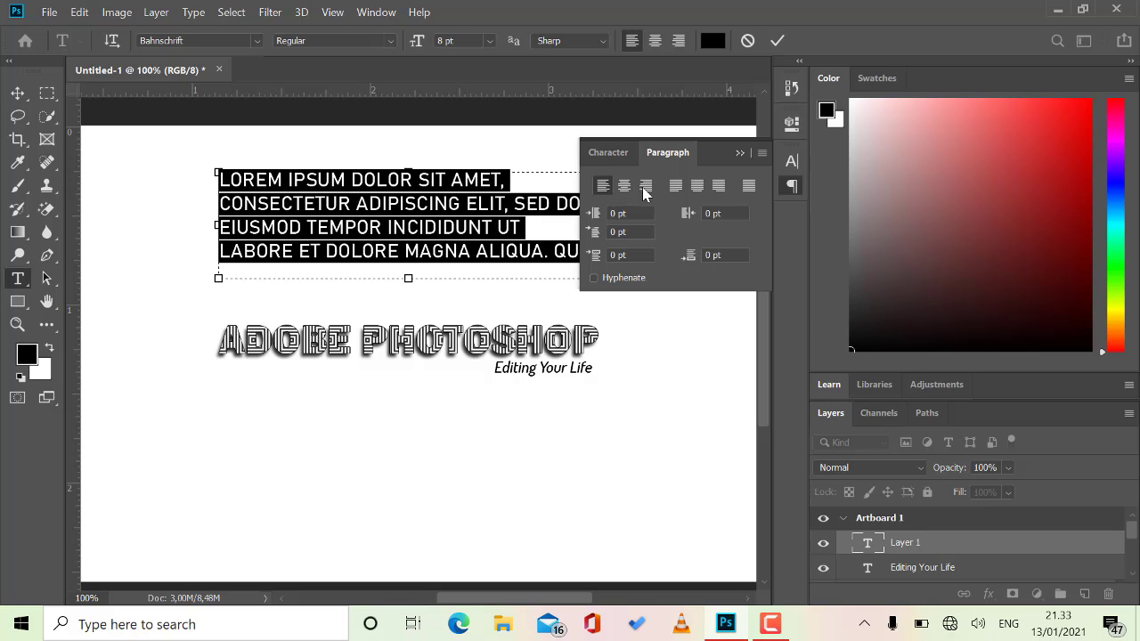
{"action": "left_click", "coordinate": [624, 189]}
{"action": "left_click", "coordinate": [645, 188]}
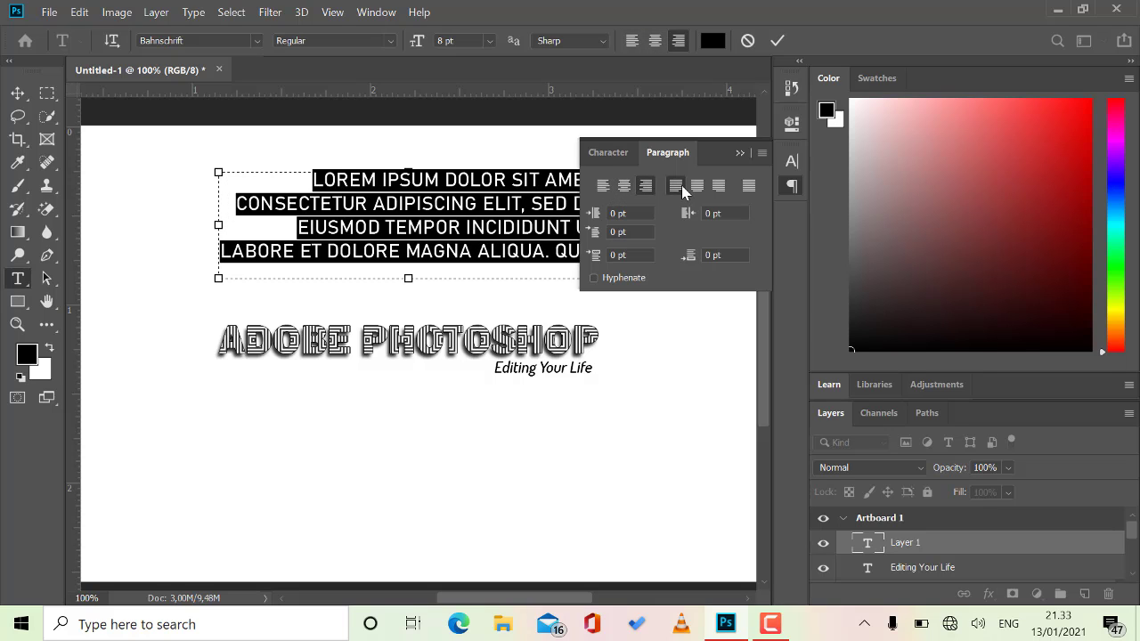
{"action": "left_click", "coordinate": [677, 187]}
{"action": "left_click", "coordinate": [697, 187]}
{"action": "left_click", "coordinate": [717, 188]}
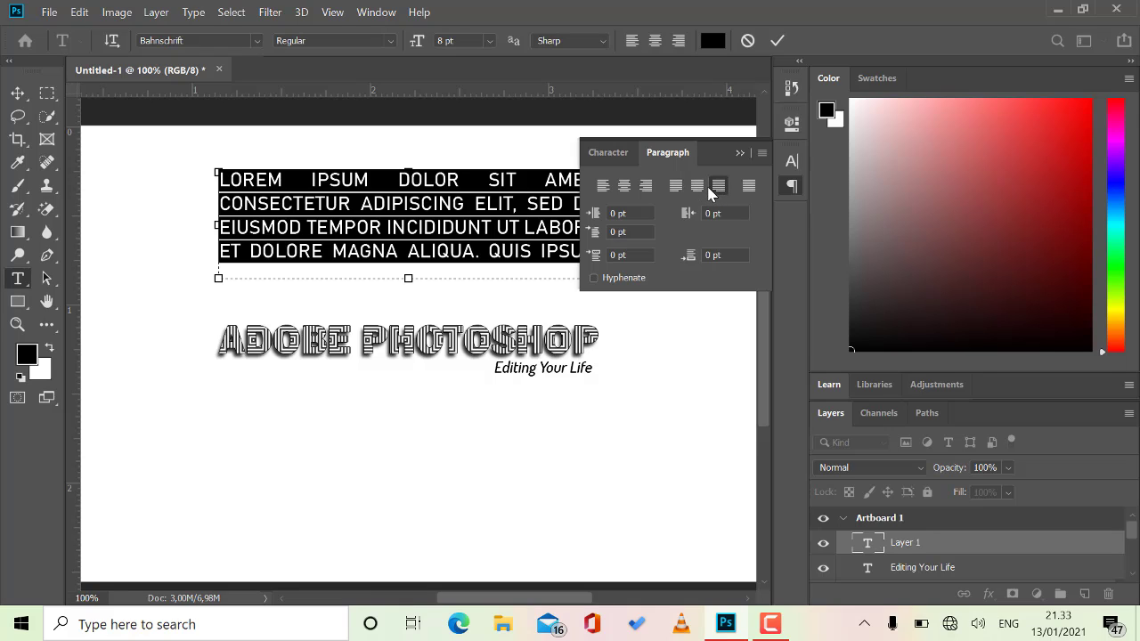
{"action": "left_click", "coordinate": [700, 188]}
{"action": "left_click", "coordinate": [751, 189]}
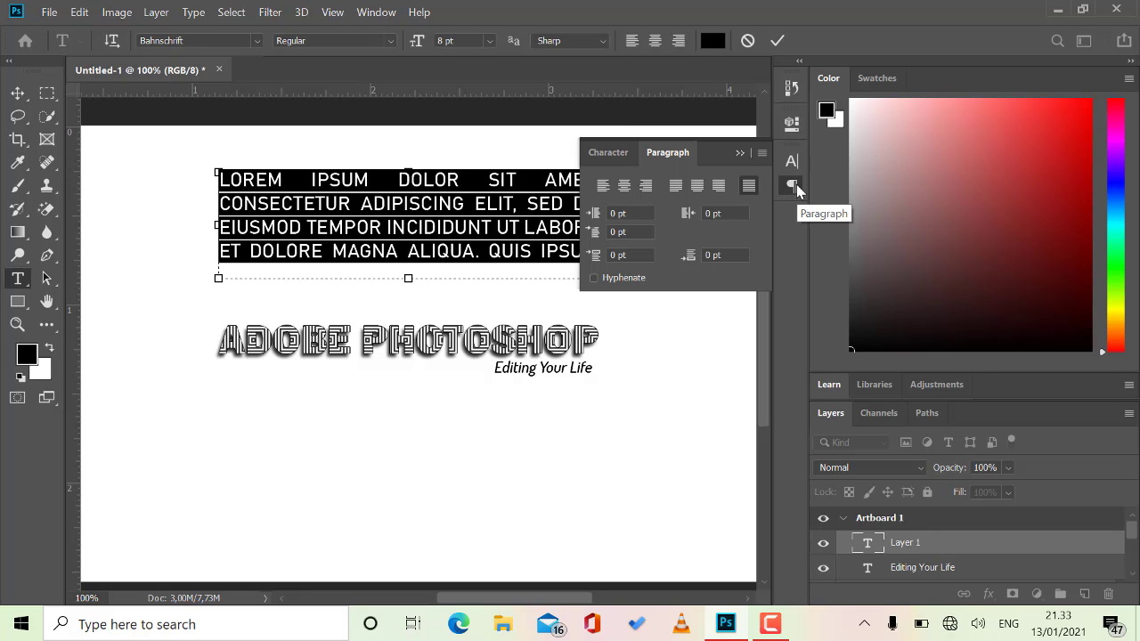
{"action": "left_click", "coordinate": [796, 188]}
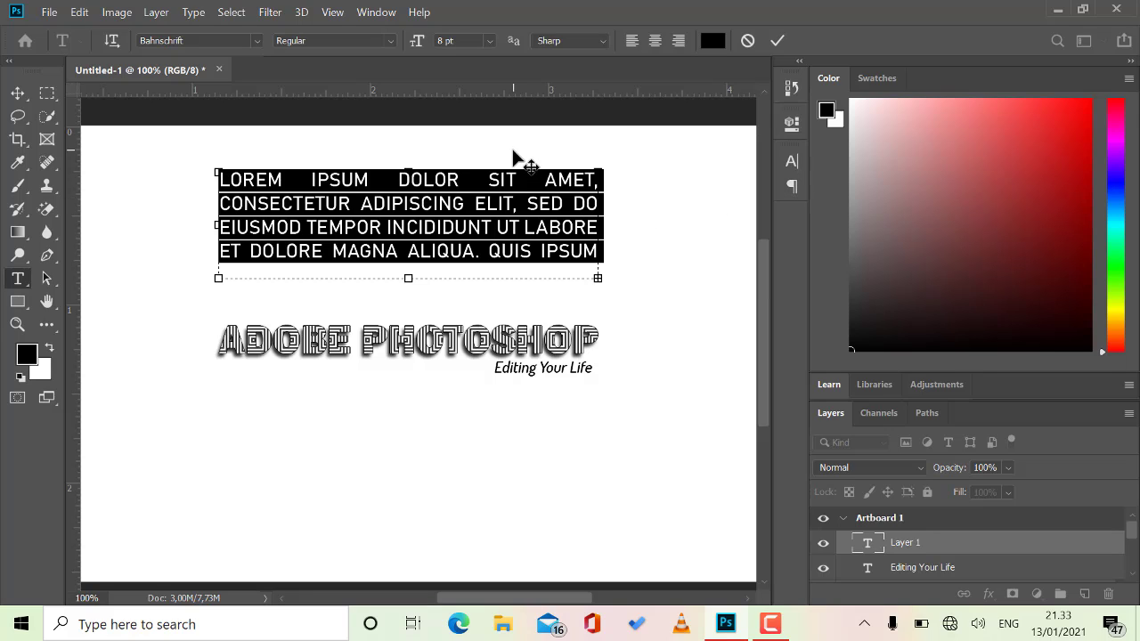
- Set the Lorem Ipsum paragraph's font size to 6 pt and move the paragraph below the tagline
{"action": "left_click", "coordinate": [488, 40]}
{"action": "left_click", "coordinate": [480, 79]}
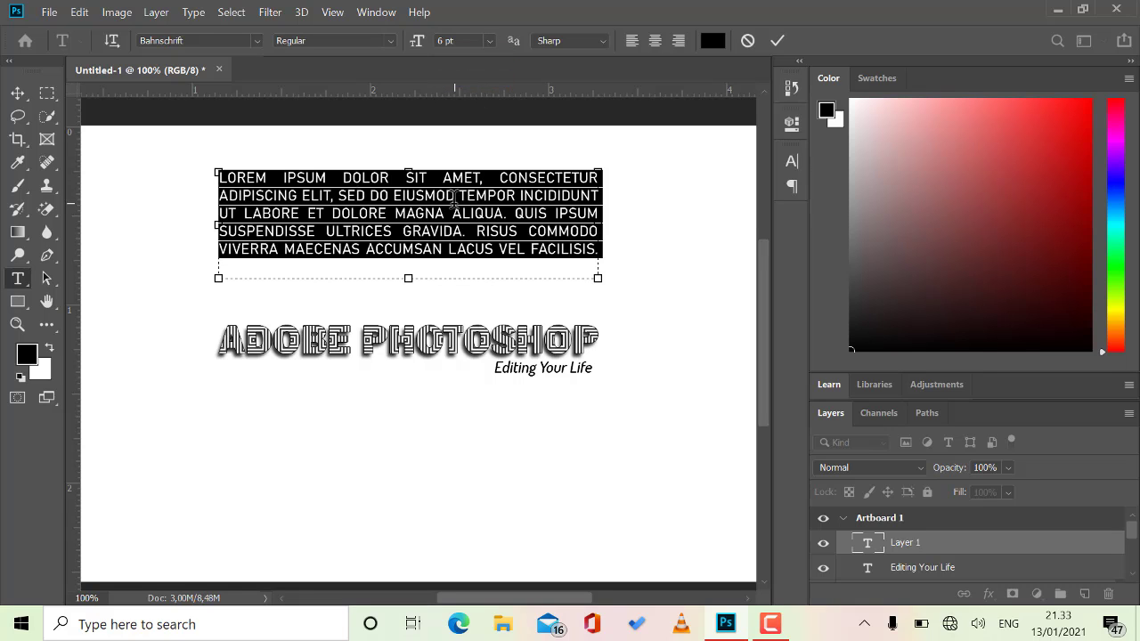
{"action": "left_click", "coordinate": [18, 93]}
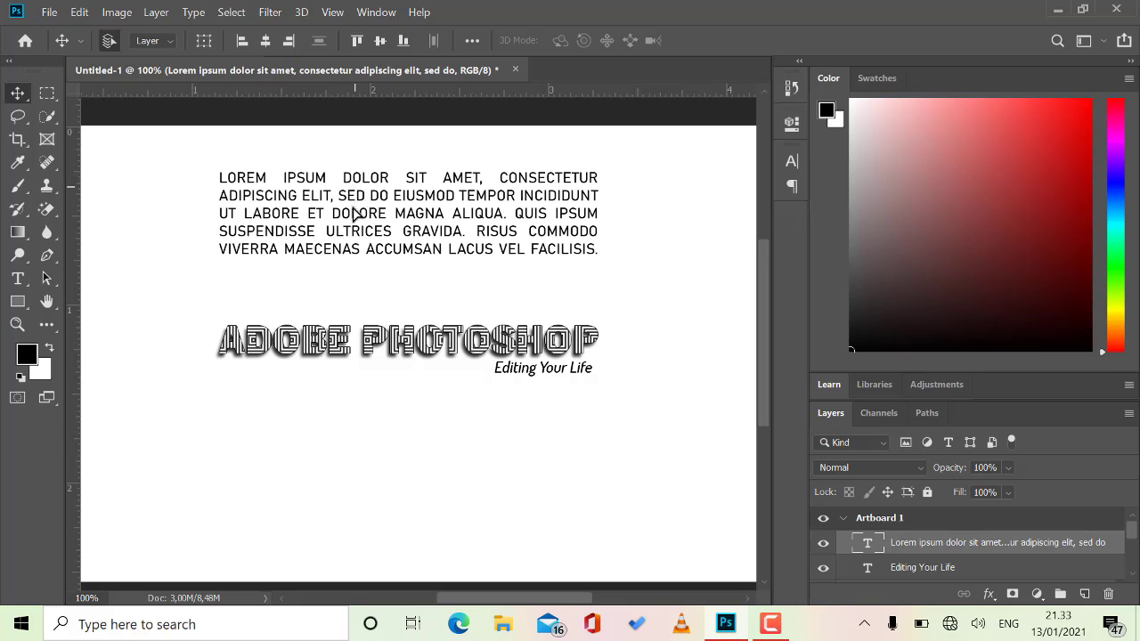
{"action": "left_click_drag", "start_coordinate": [354, 214], "coordinate": [355, 443]}
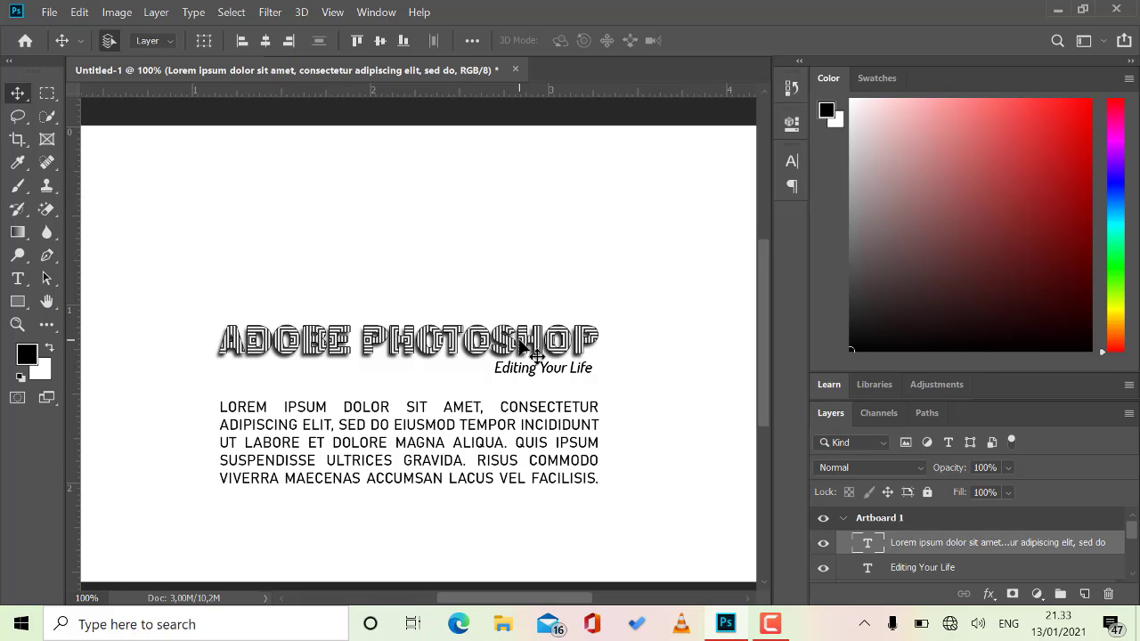
- Open BANNER.jpg with its embedded color profile discarded, examine the banner's text design, and close the file again
{"action": "left_click", "coordinate": [47, 18]}
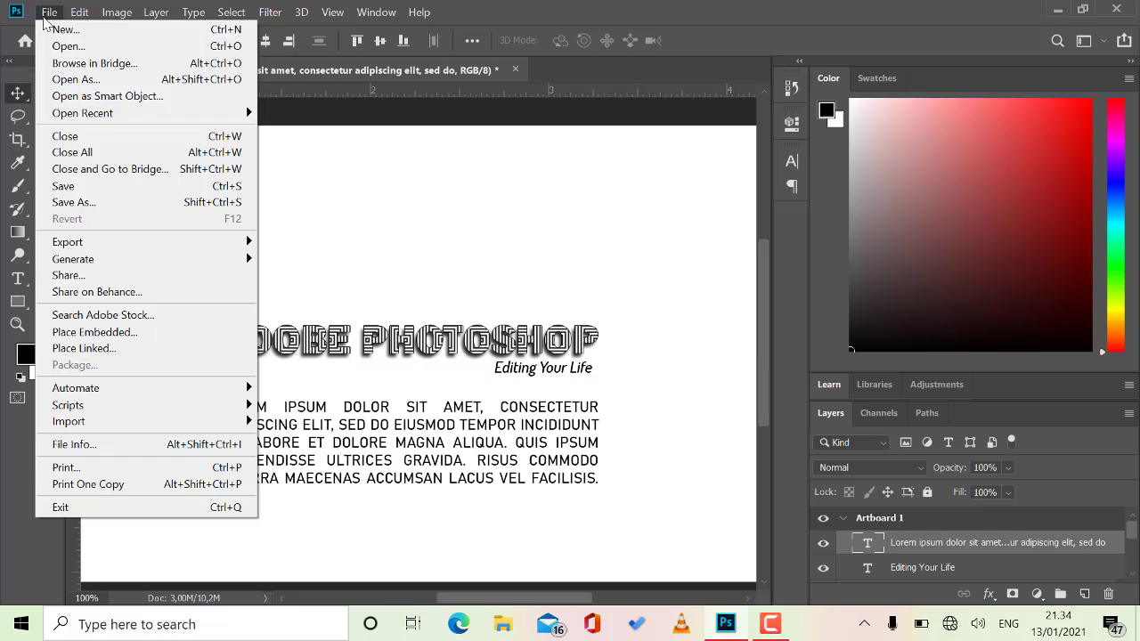
{"action": "left_click", "coordinate": [121, 46]}
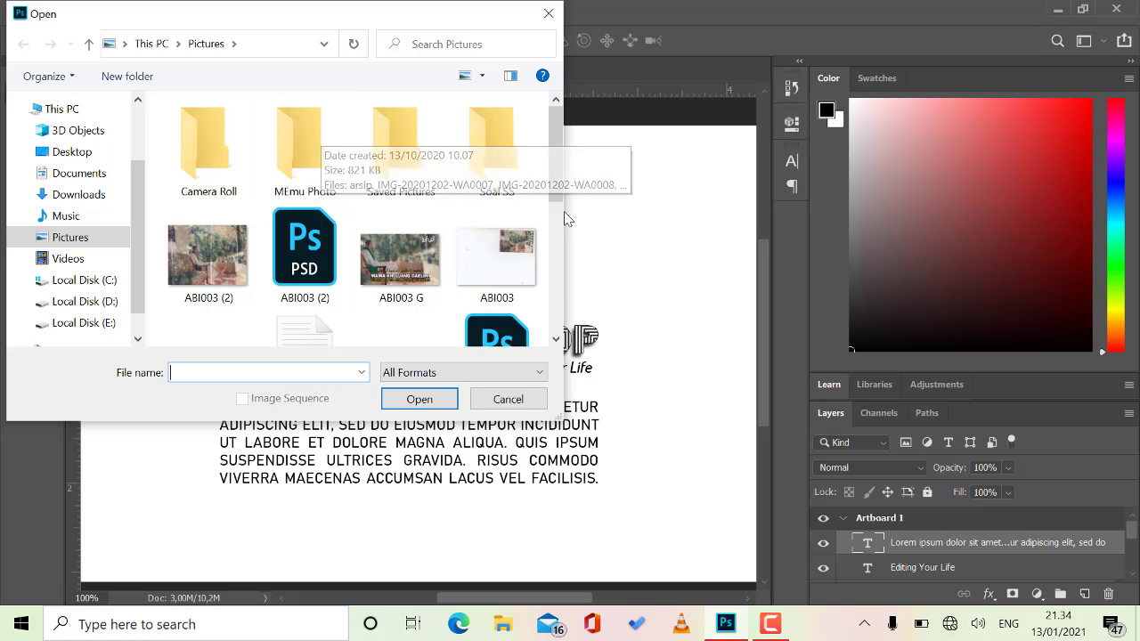
{"action": "left_click_drag", "start_coordinate": [555, 160], "coordinate": [559, 218]}
{"action": "double_click", "coordinate": [233, 249]}
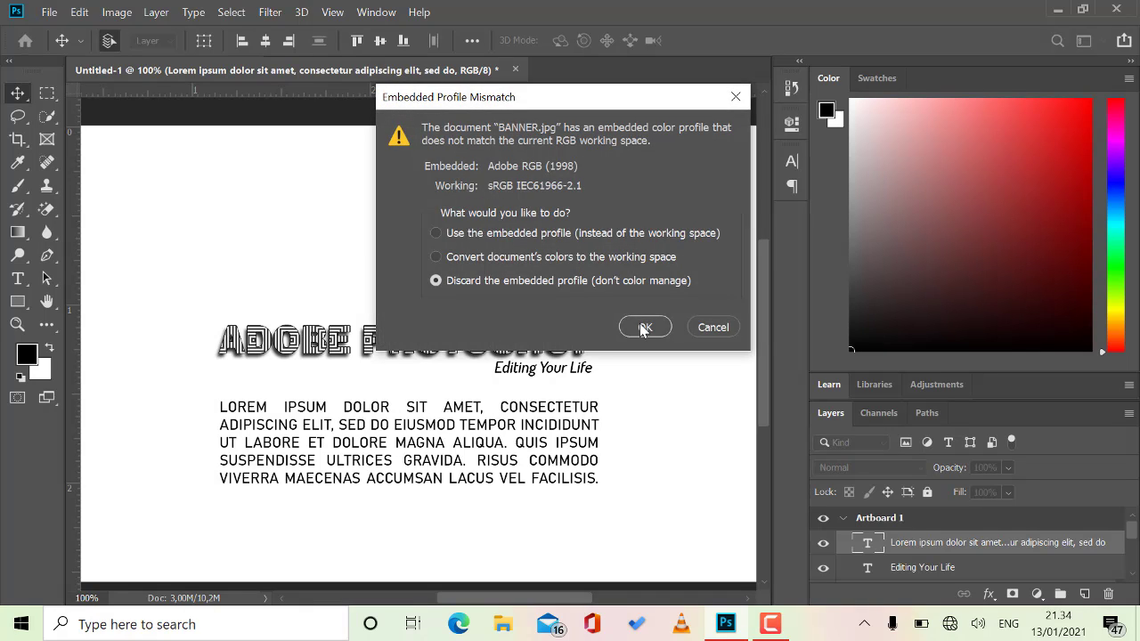
{"action": "left_click", "coordinate": [643, 329]}
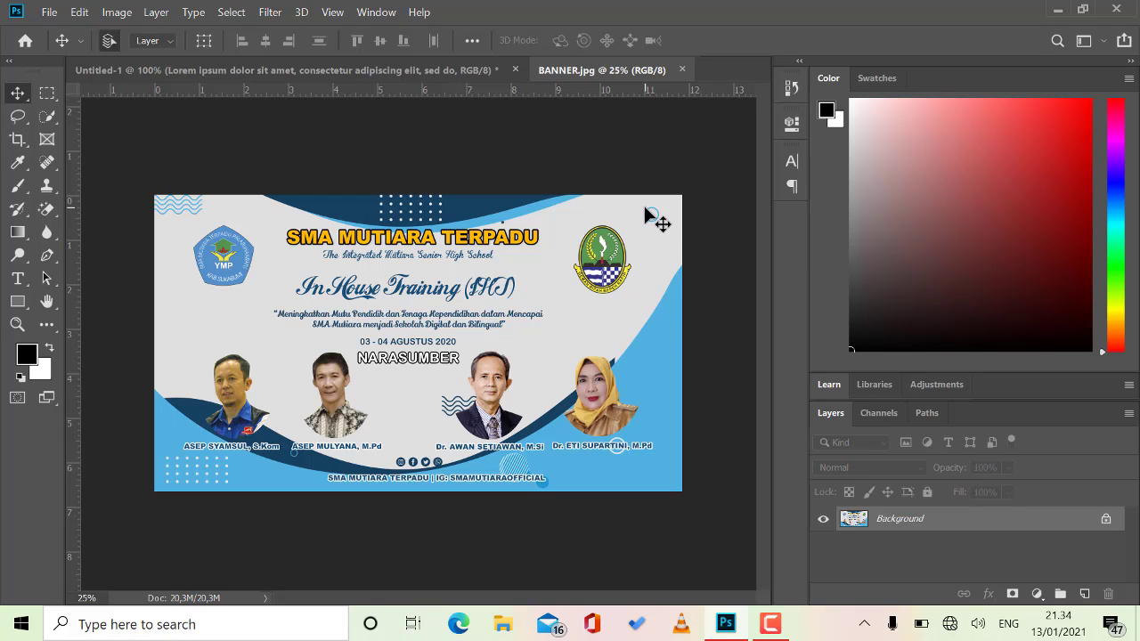
{"action": "left_click", "coordinate": [682, 69]}
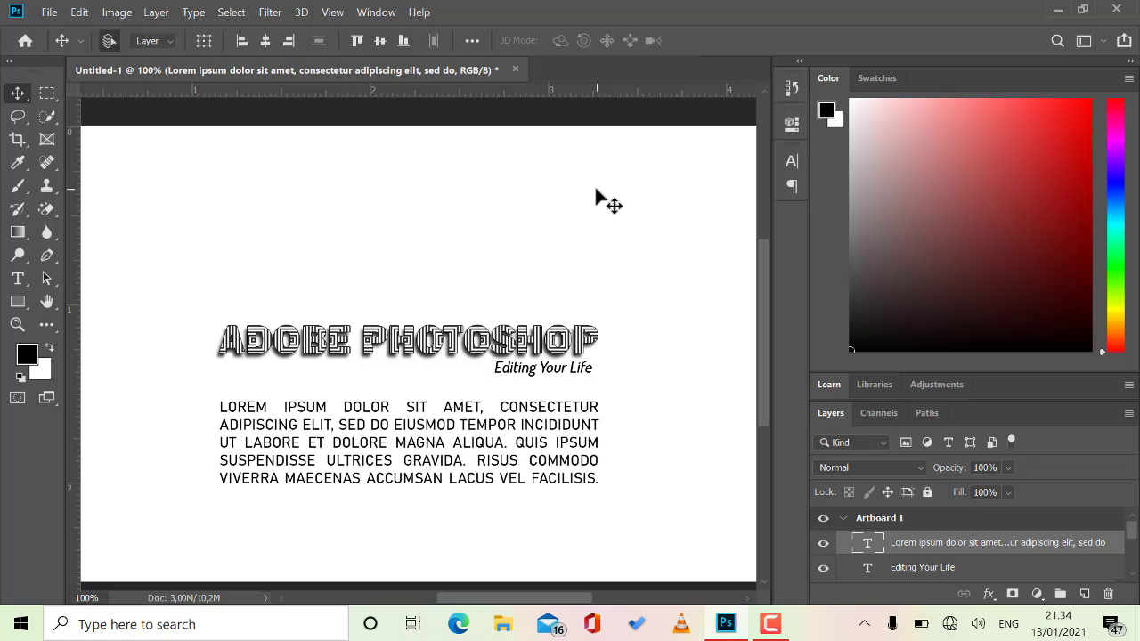